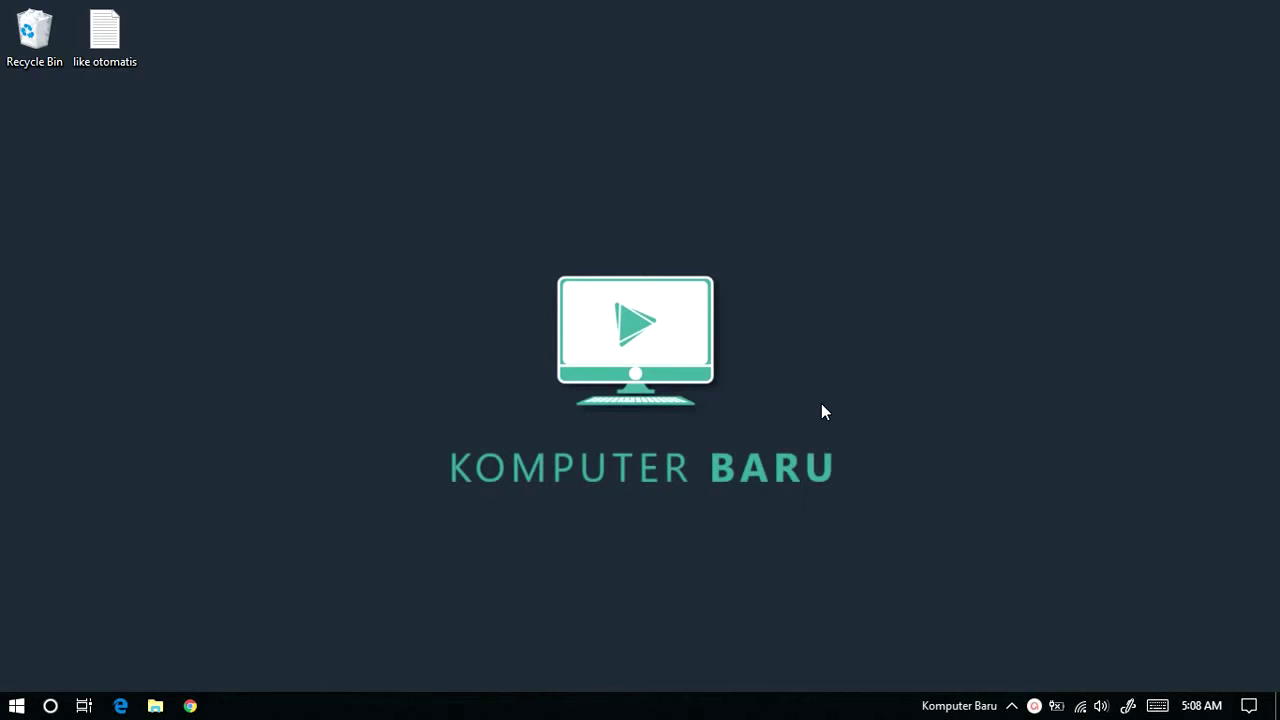
# Write "video kali ini kita akan belajar bagaimana cara auto like beranda otomatis" as the first line of a new Notepad note
pyautogui.write('vi')
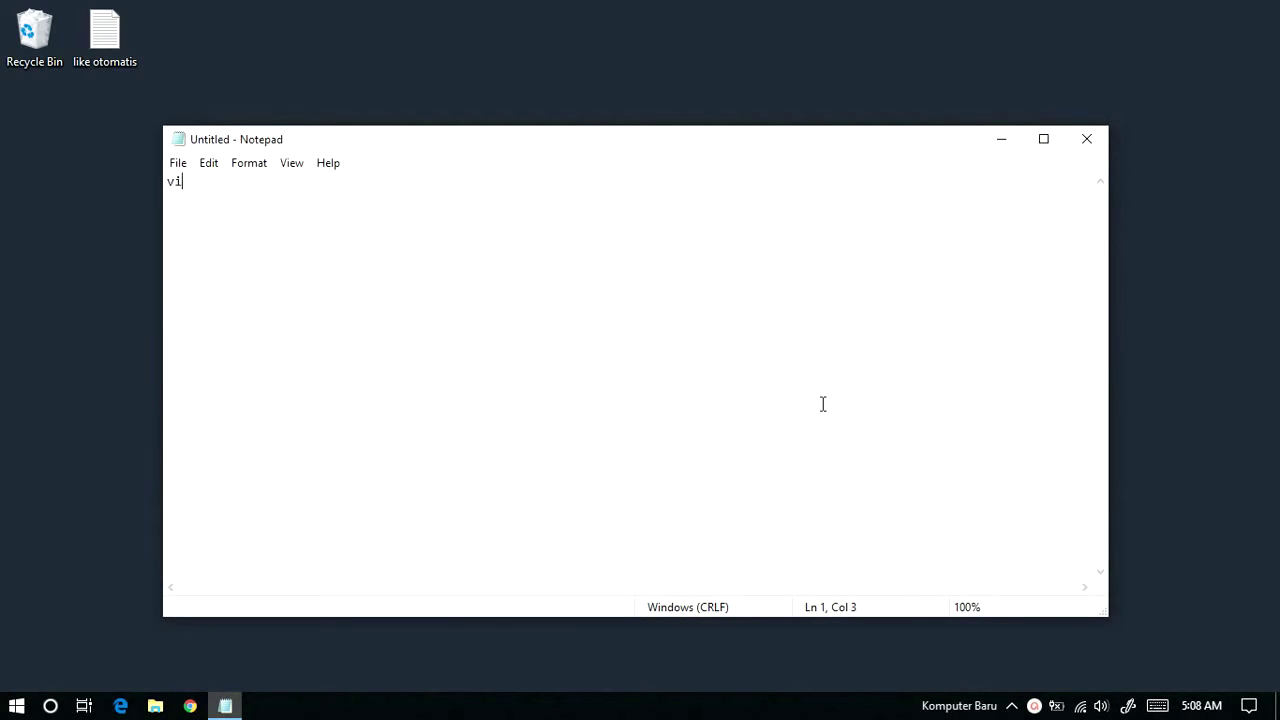
pyautogui.write('deo kali ini kita akan belajar bagaimana cara')
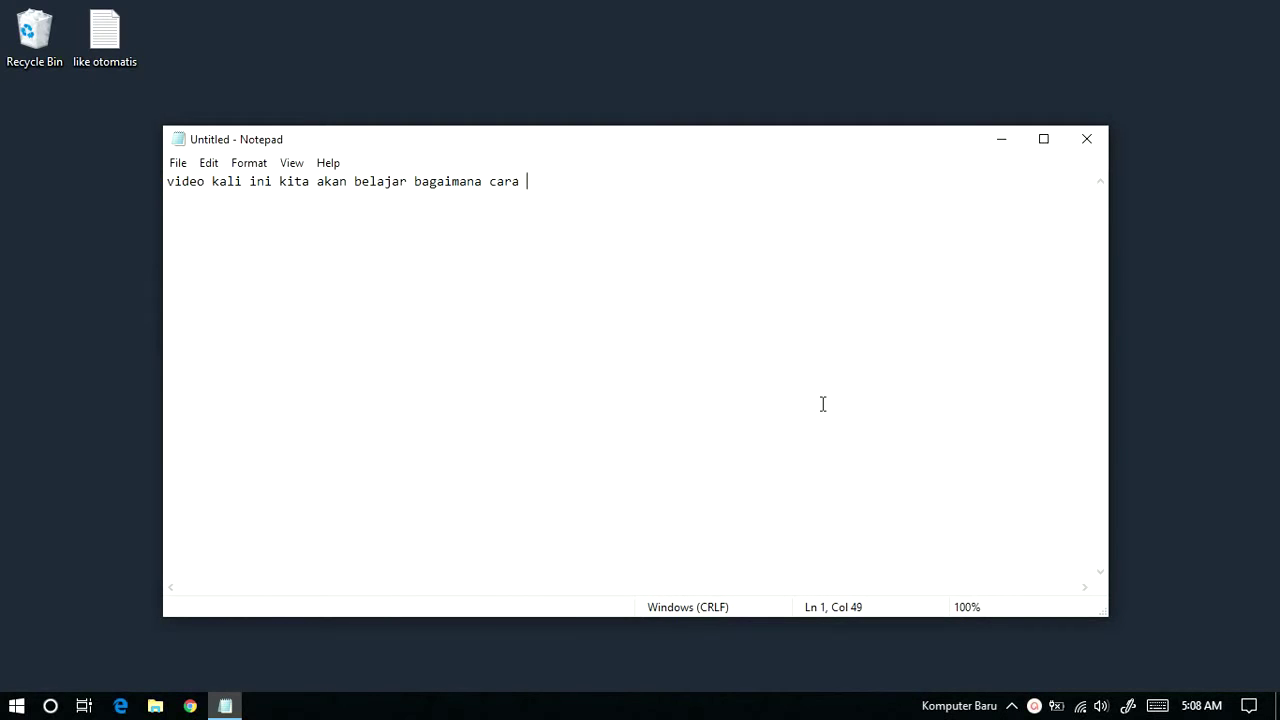
pyautogui.write('nauto like beranda otomatis')
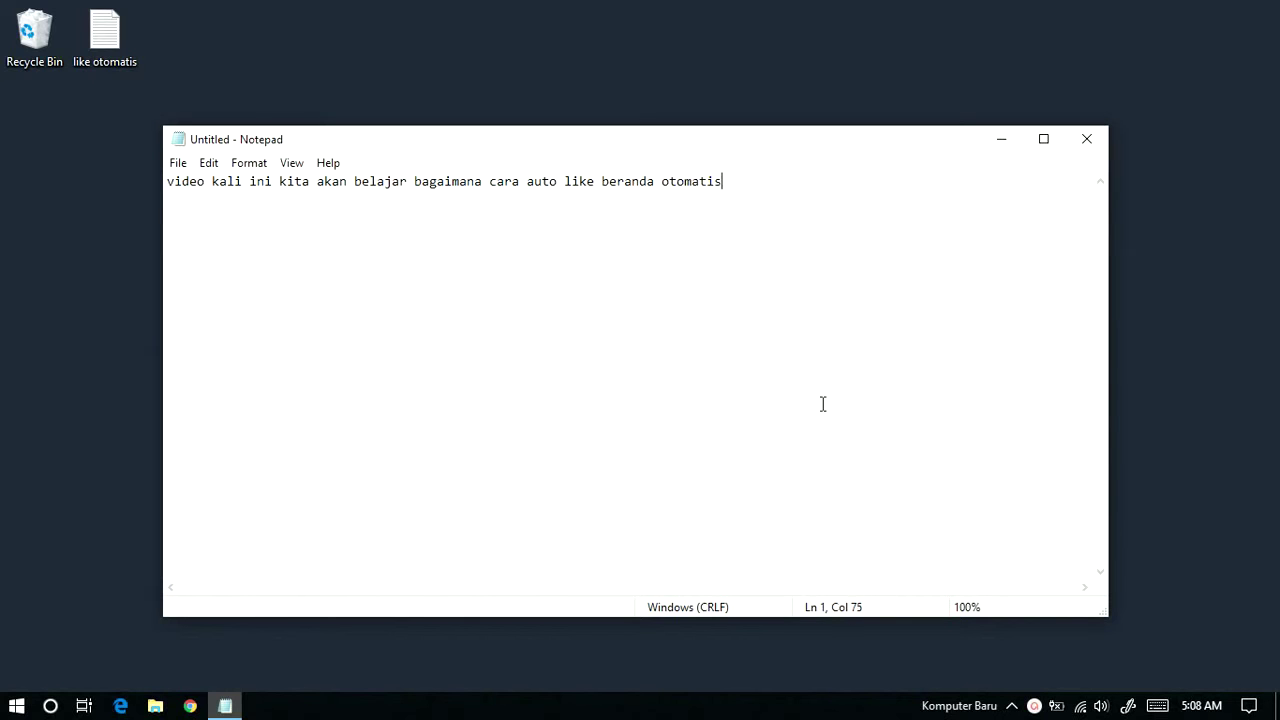
# Add a second line reading "sebelumnya saya minta maaf tidak ada suara saya karena setiap hari rumah saya berisik"
pyautogui.press('Return')
pyautogui.press('BackSpace')
pyautogui.write('sebelumnya saya ming')
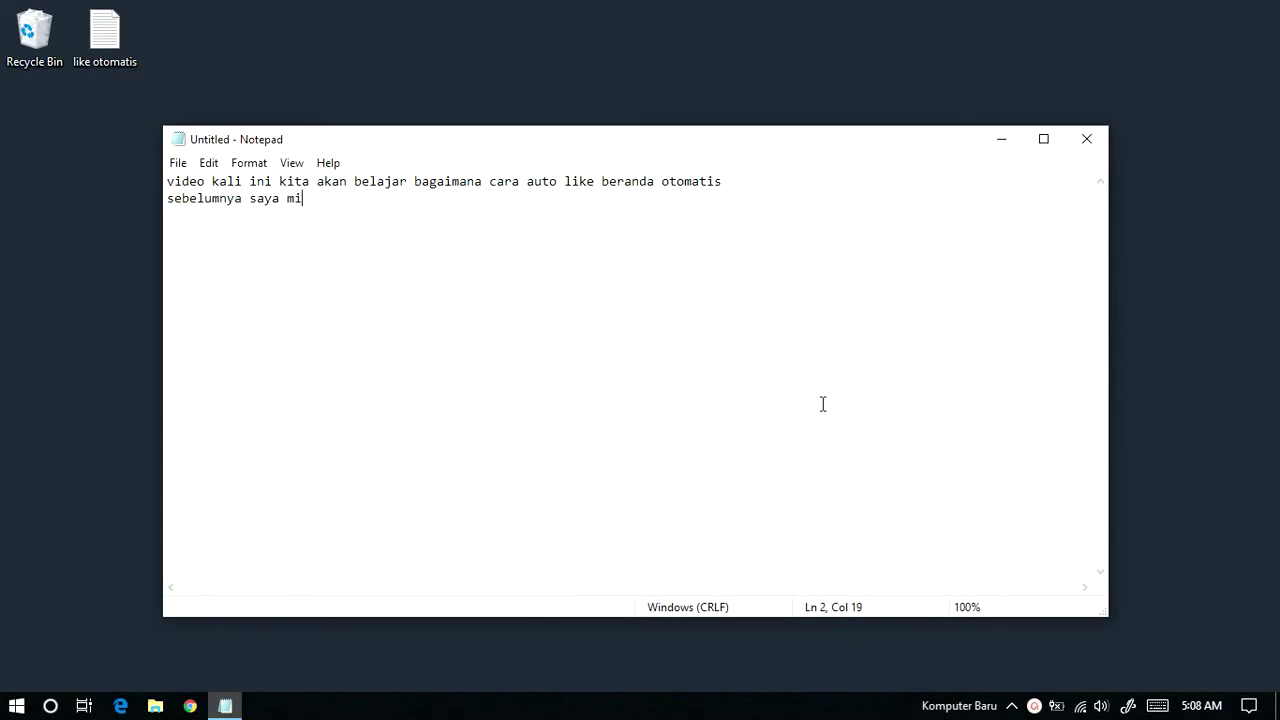
pyautogui.press('BackSpace')
pyautogui.press('BackSpace')
pyautogui.write('nta maaf ')
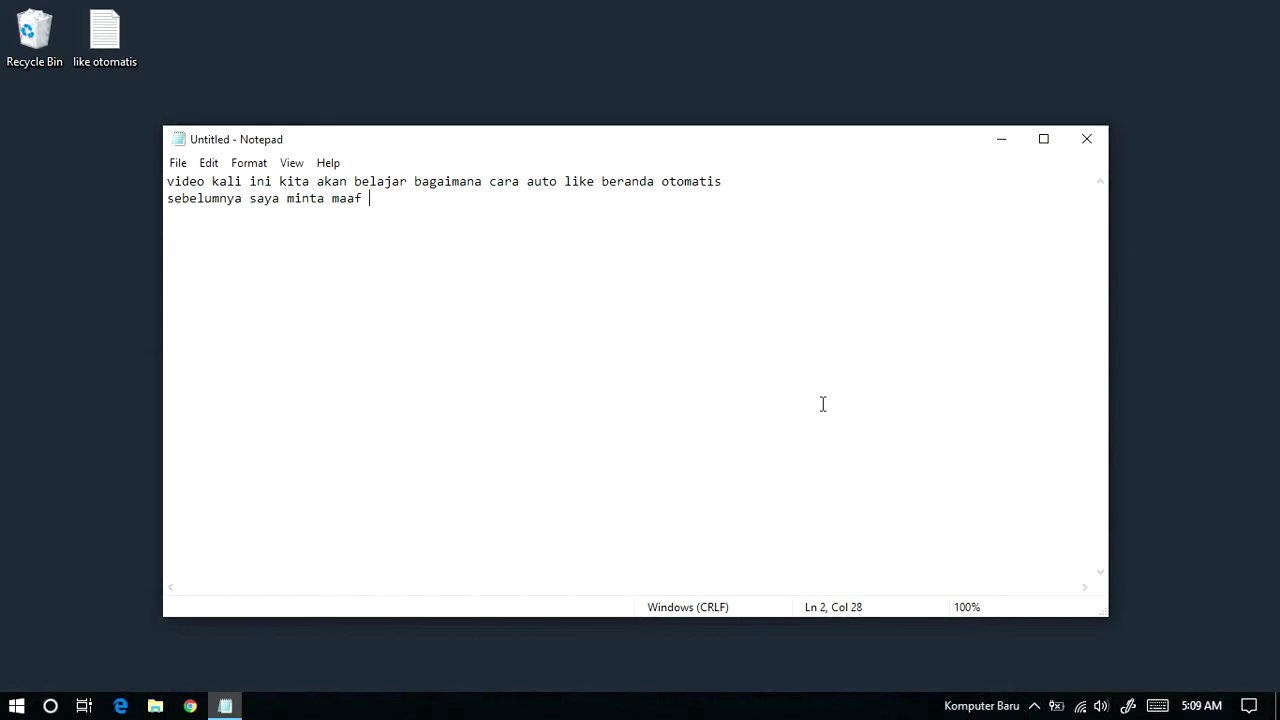
pyautogui.write('tidak ada suara saya k')
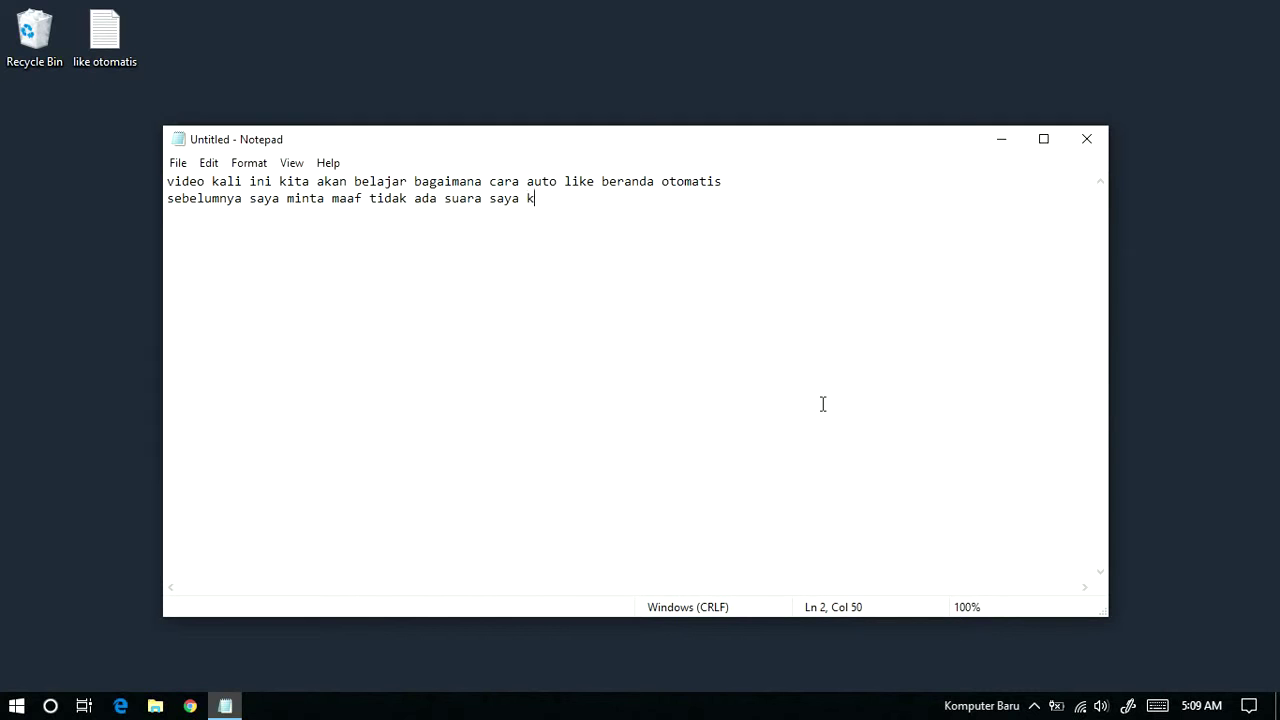
pyautogui.write('arena setiap hari rumah ')
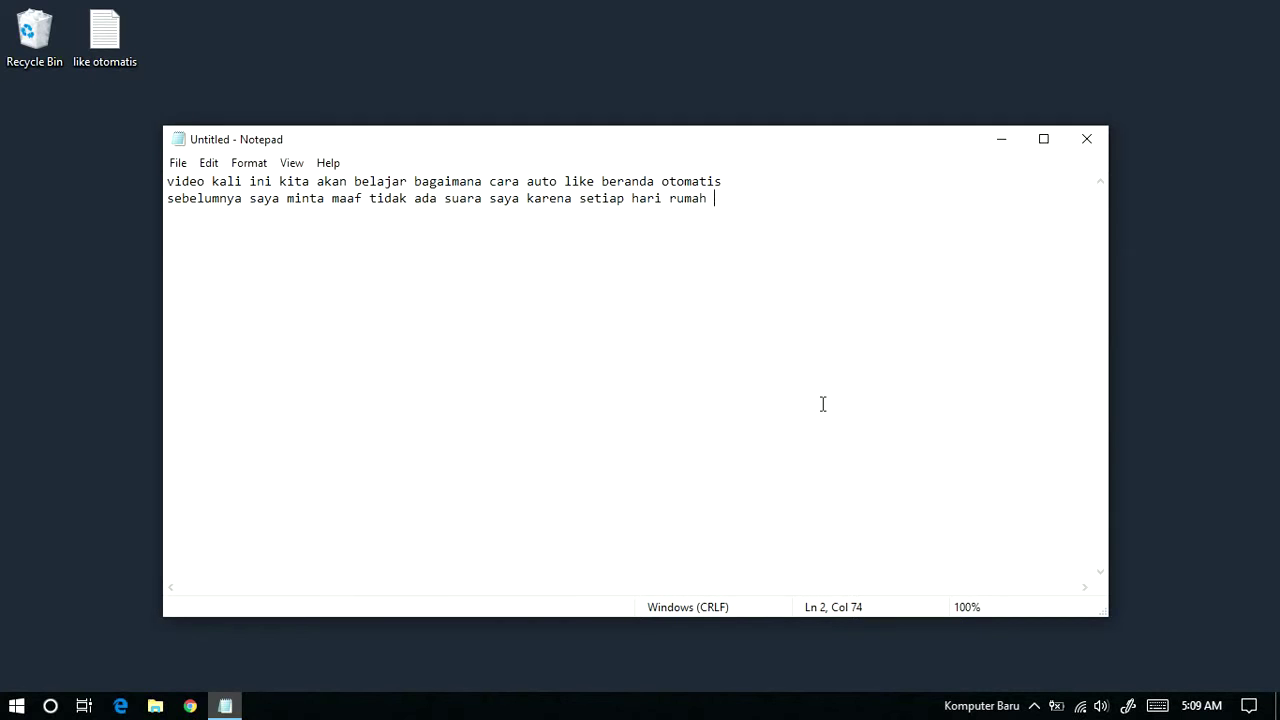
pyautogui.write('saya berisk')
pyautogui.write('is')
pyautogui.write('k')
# Add a third line reading "kalau siang kendaraan kalau malam suara hewan dan alam hehe"
pyautogui.write('kala')
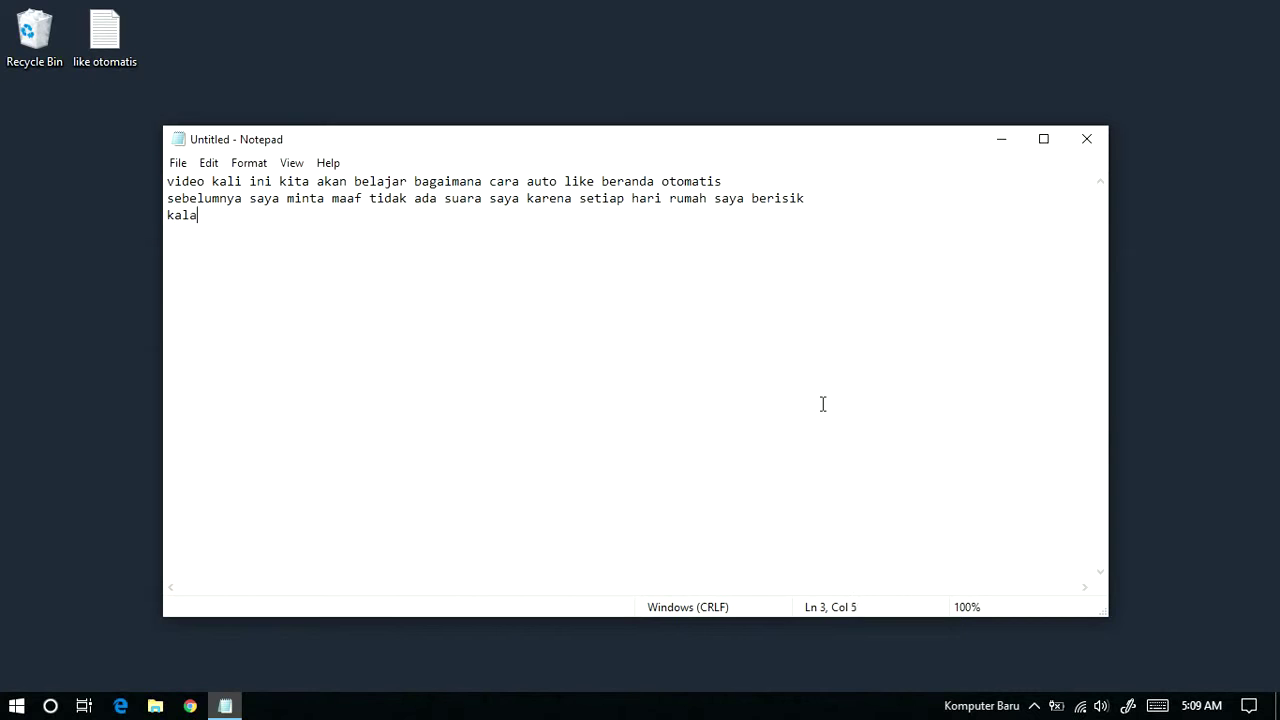
pyautogui.write('u siang kendaraan k')
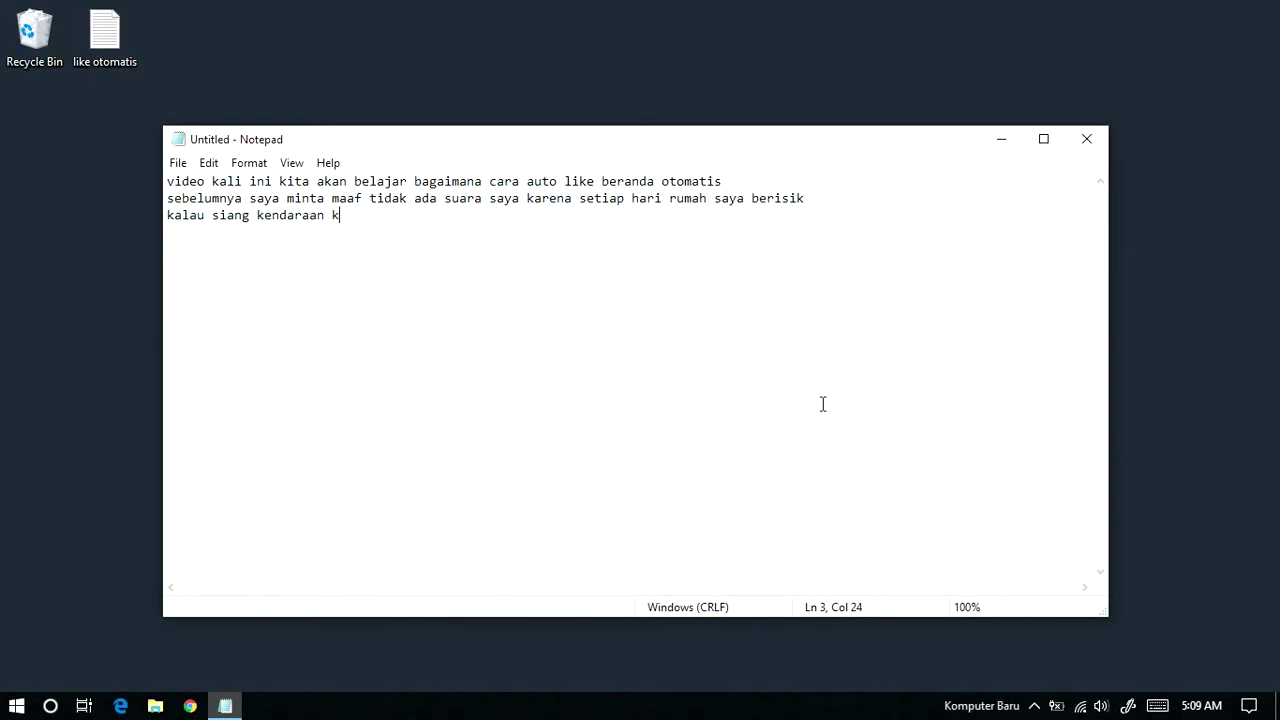
pyautogui.write('alau malam')
pyautogui.write('suara he')
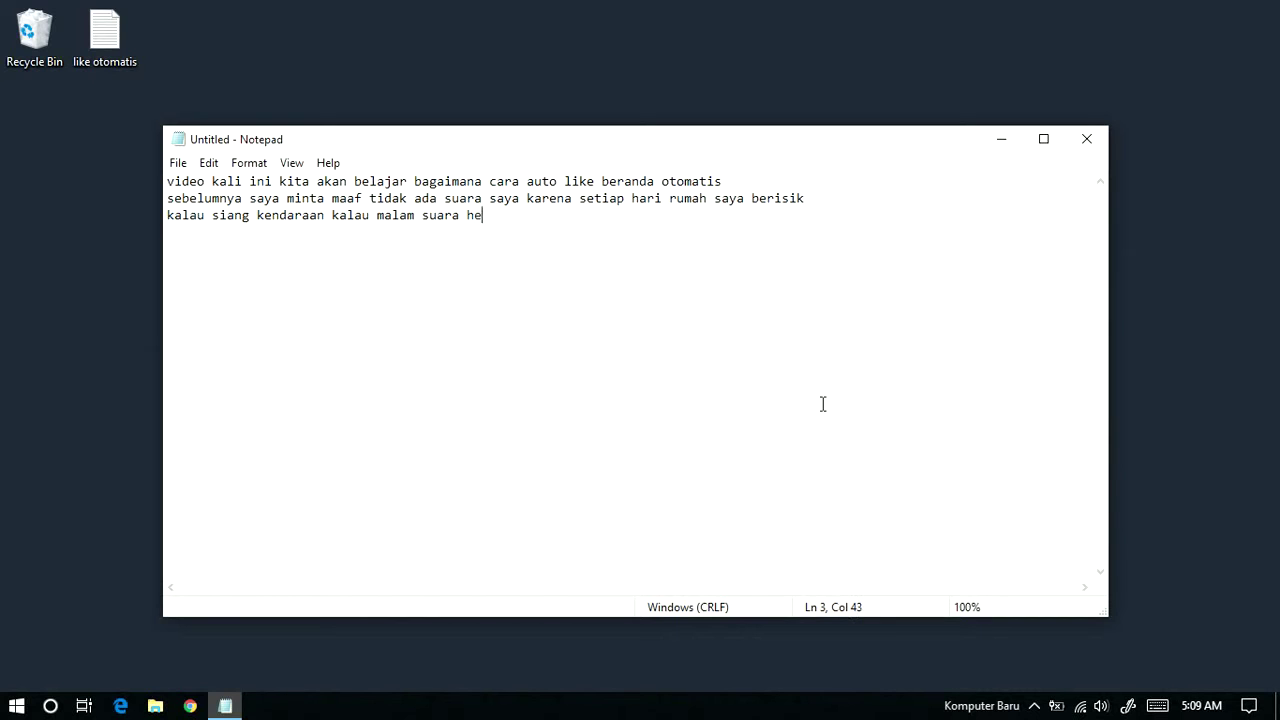
pyautogui.write('wan dan alam hehe')
# Leave a blank line below the introduction and write "ok langsung saja"
pyautogui.press('Return')
pyautogui.press('Return')
pyautogui.write('ok')
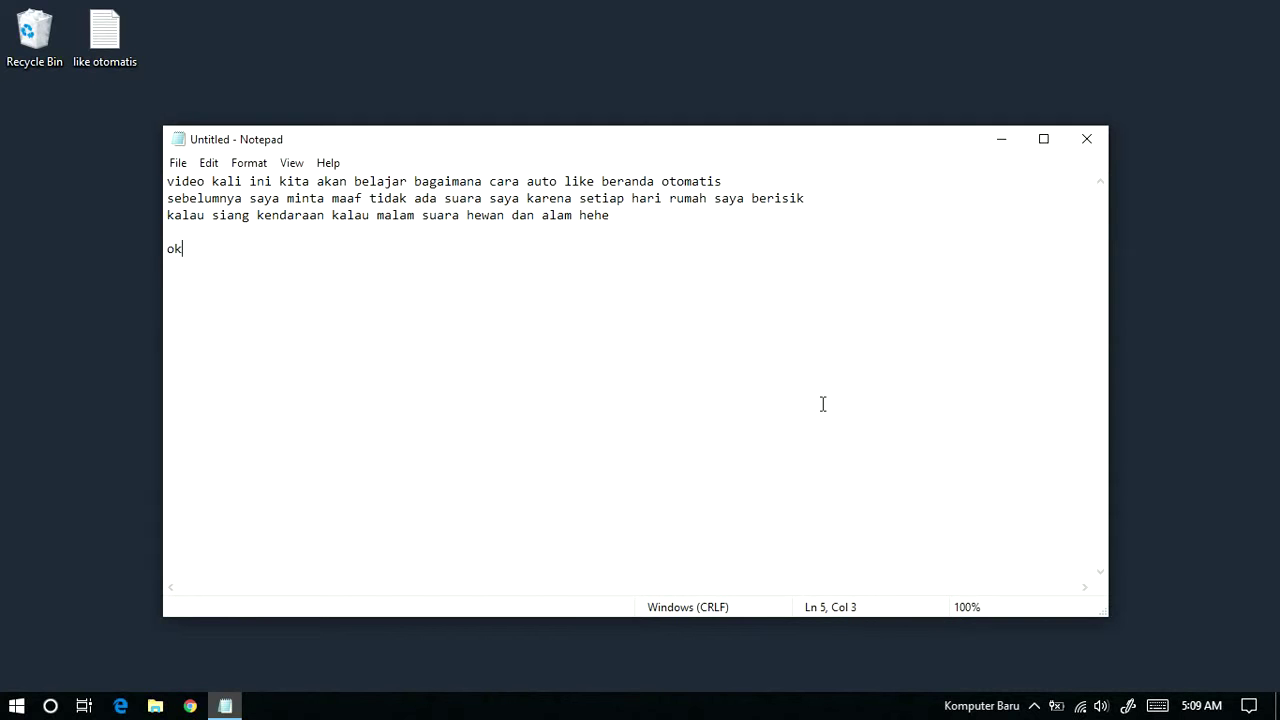
pyautogui.write(' langsung saja')
# Delete the three introductory lines and the empty lines above "ok langsung saja"
pyautogui.moveTo(614, 216); pyautogui.dragTo(92, 151)
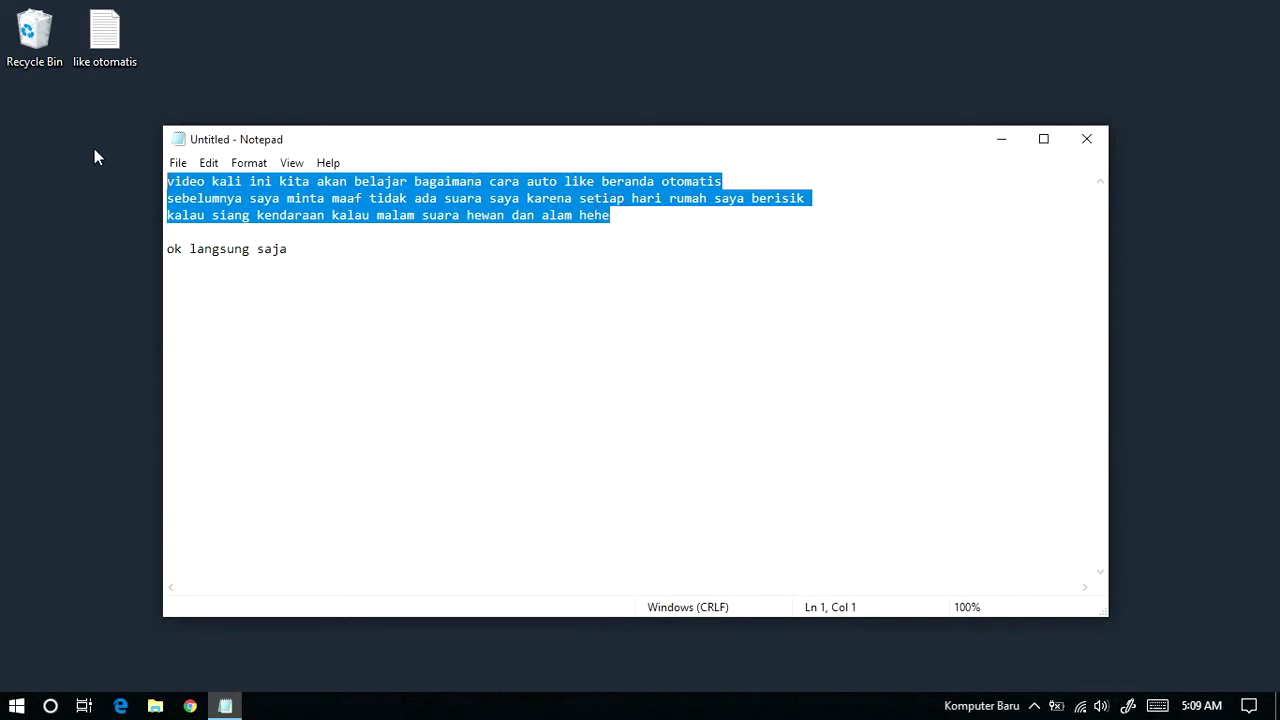
pyautogui.click(380, 266)
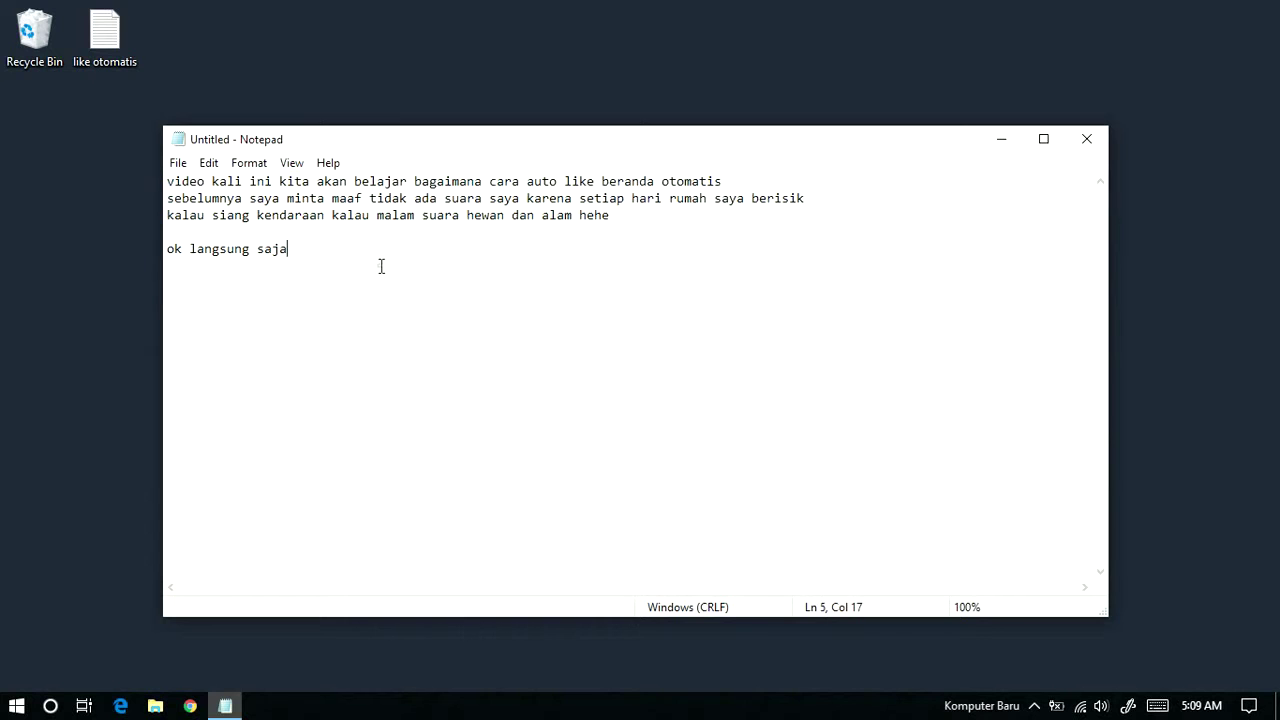
pyautogui.click(634, 196)
pyautogui.hotkey('ctrl', 'shift', 'Home')
pyautogui.click(755, 225)
pyautogui.moveTo(755, 225); pyautogui.dragTo(148, 152)
pyautogui.press('Delete')
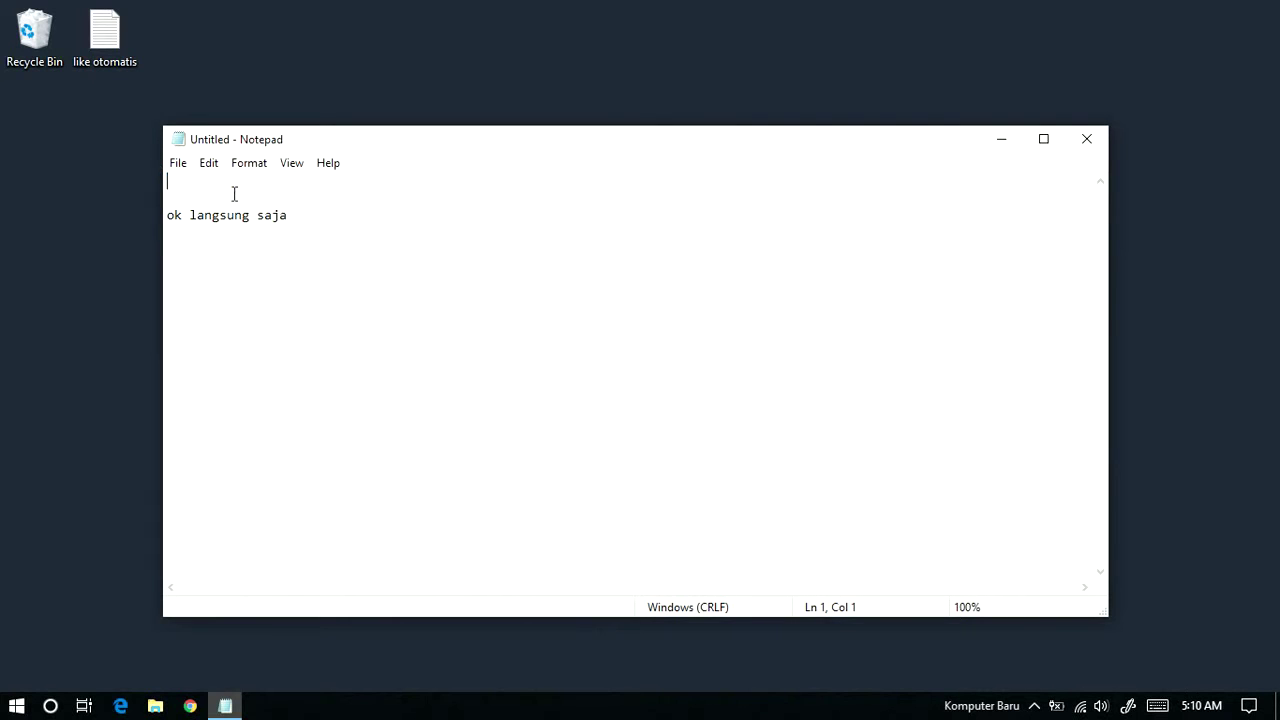
pyautogui.click(359, 219)
pyautogui.press('Up')
pyautogui.press('Delete')
pyautogui.press('Up')
pyautogui.press('Delete')
# After a blank line, write "auto like ini instagram ini sangat cocok buat anda yang malas like postingan teman.. misal akun"
pyautogui.click(368, 189)
pyautogui.press('Return')
pyautogui.press('Return')
pyautogui.write('auto like ini inst')
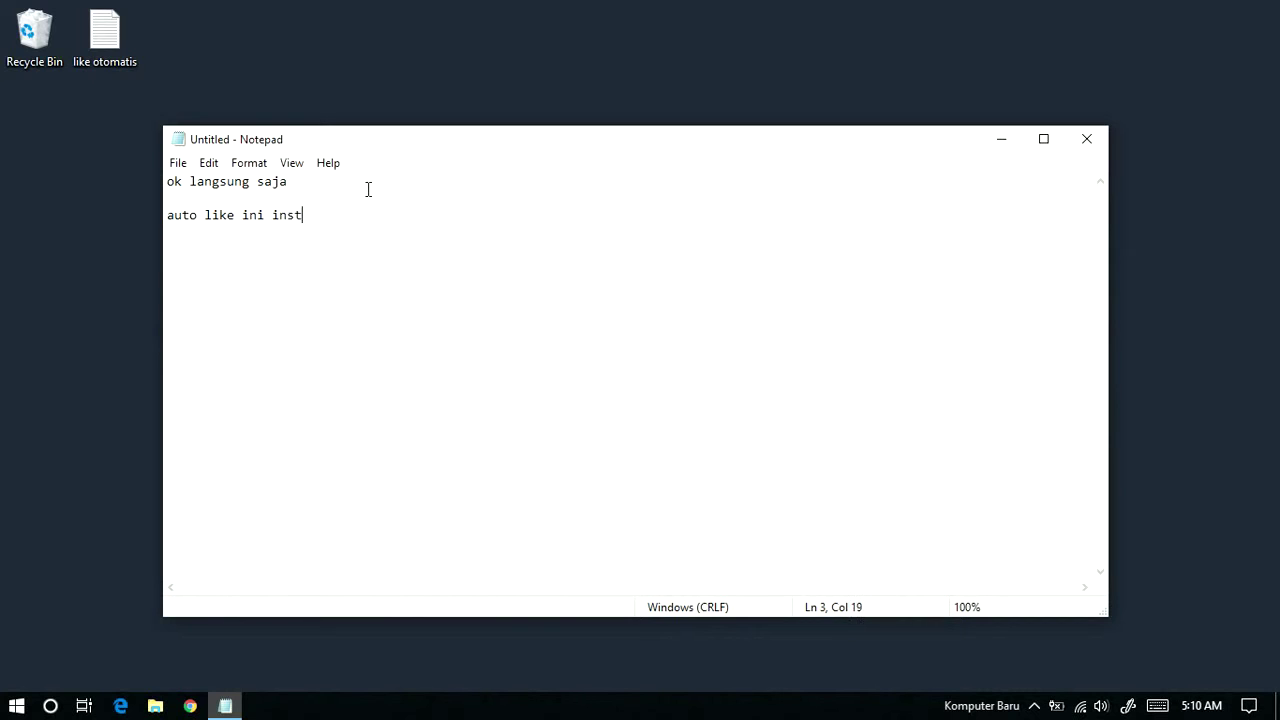
pyautogui.write('agram ini sangant')
pyautogui.press('BackSpace')
pyautogui.press('BackSpace')
pyautogui.write('t cocok buat anda')
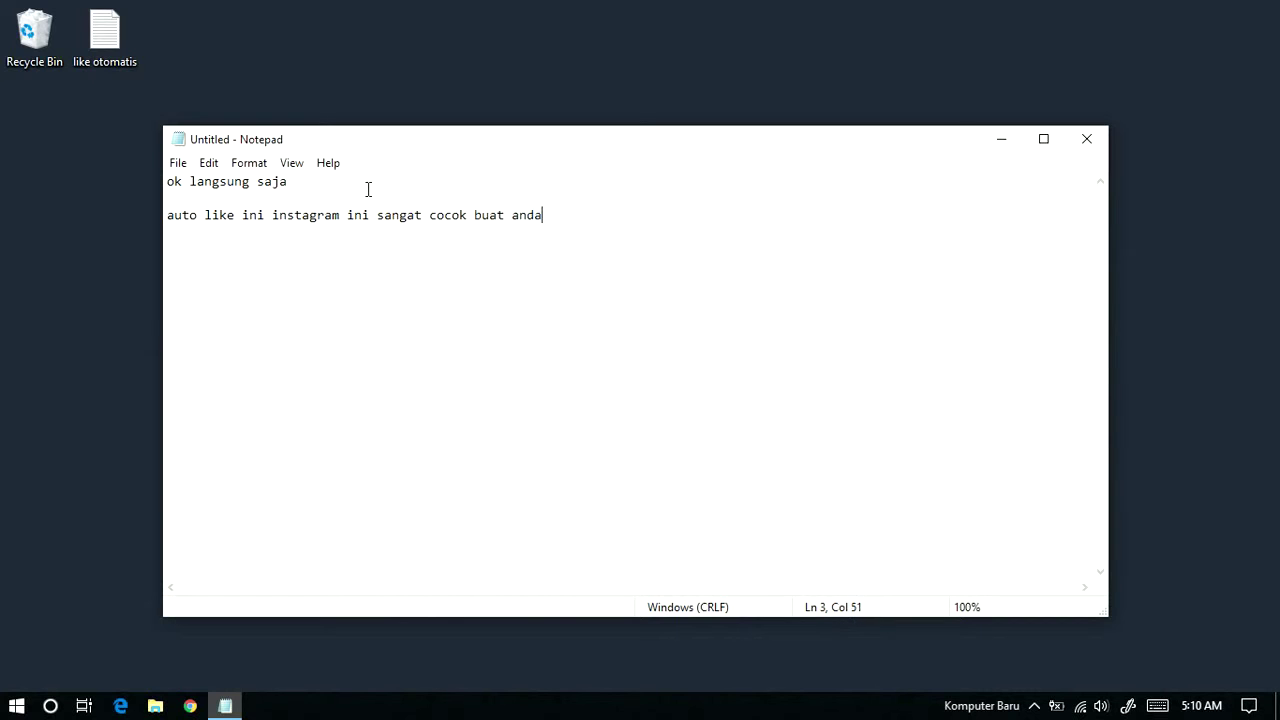
pyautogui.write(' yang malas like postingan')
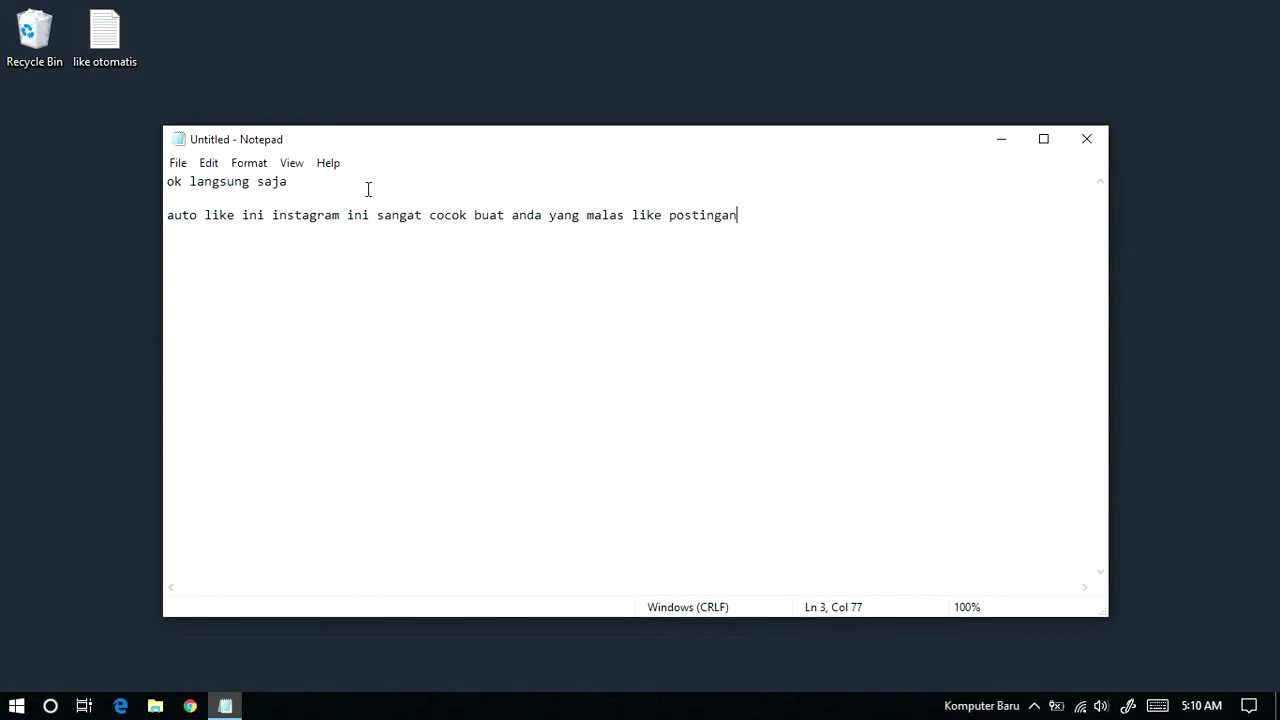
pyautogui.write(' teman.. misal akun')
# List the account types on separate lines: "online shop", "brand", "dll" and "akun pribadi juga bisa"
pyautogui.press('Return')
pyautogui.write('online shop')
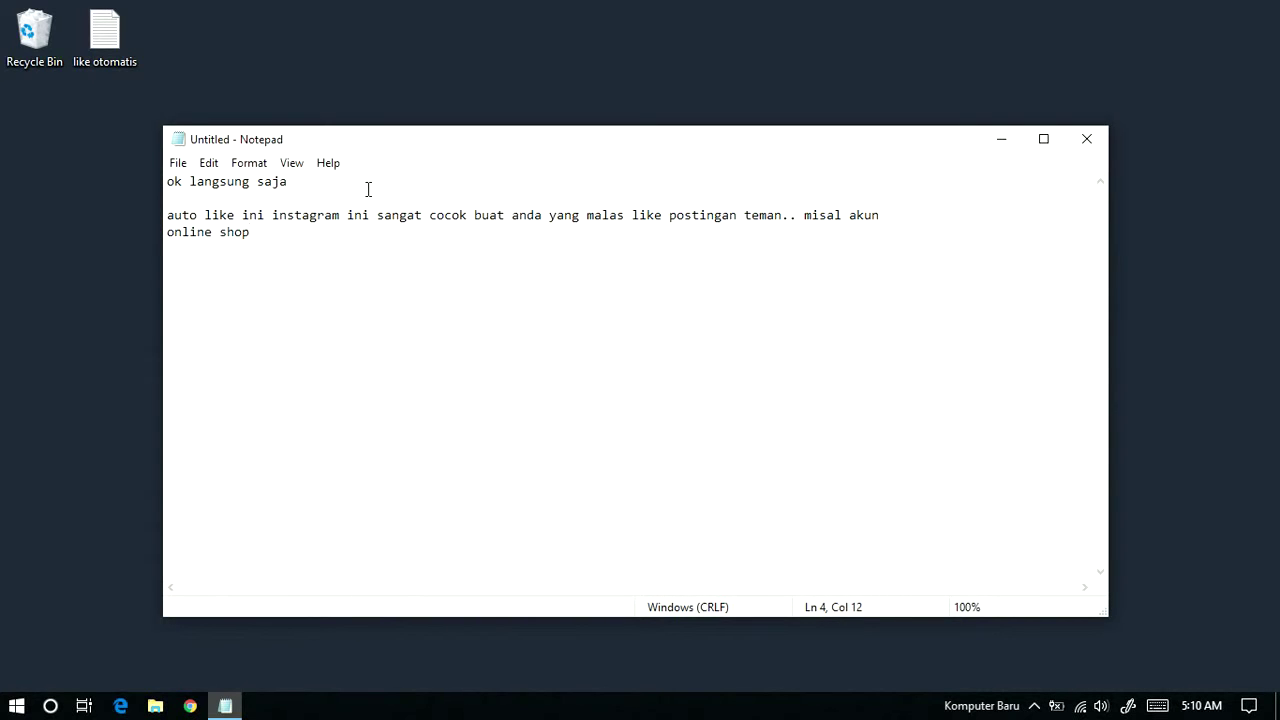
pyautogui.press('Return')
pyautogui.write('brand')
pyautogui.press('Return')
pyautogui.write('d')
pyautogui.write('ll ')
pyautogui.write('akun b')
pyautogui.press('BackSpace')
pyautogui.write('pribadi juga')
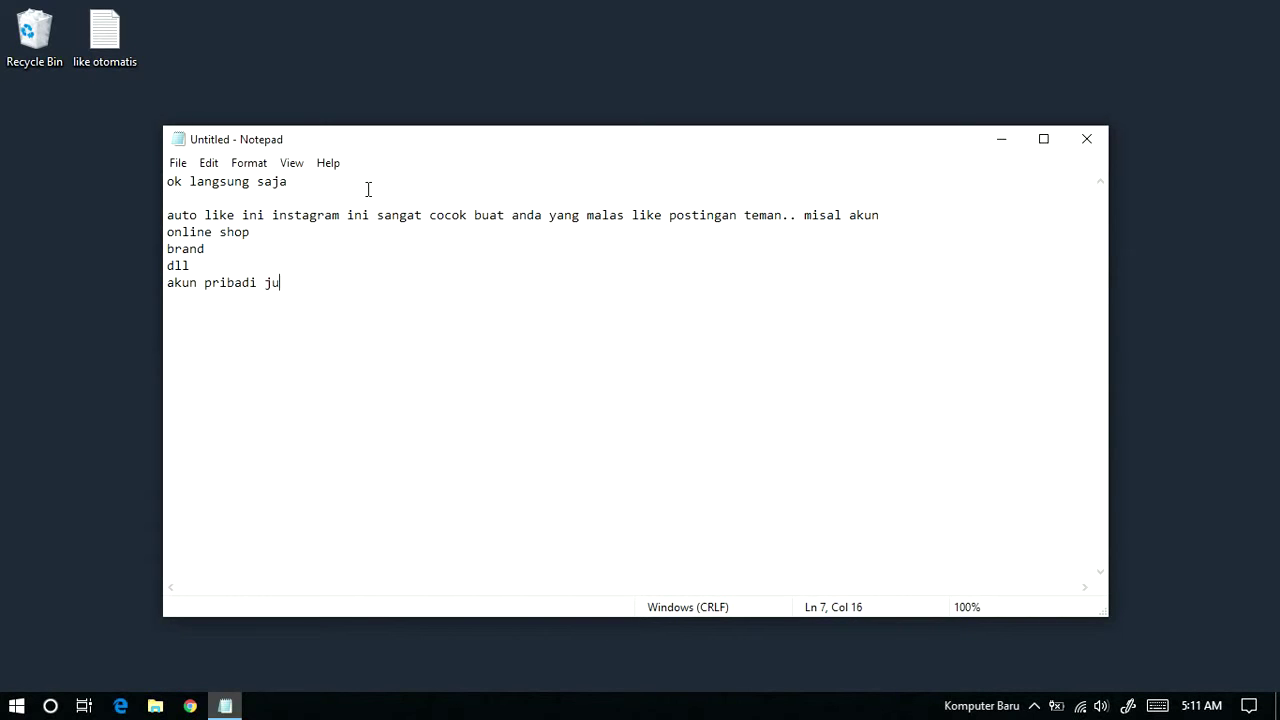
pyautogui.press('BackSpace')
pyautogui.write('ga bisa')
# After a blank line, add "lanjut" and, on the line below, "tutorial kali ini pakai google crome"
pyautogui.press('Return')
pyautogui.press('Return')
pyautogui.write('lanjut')
pyautogui.press('Return')
pyautogui.write('tu')
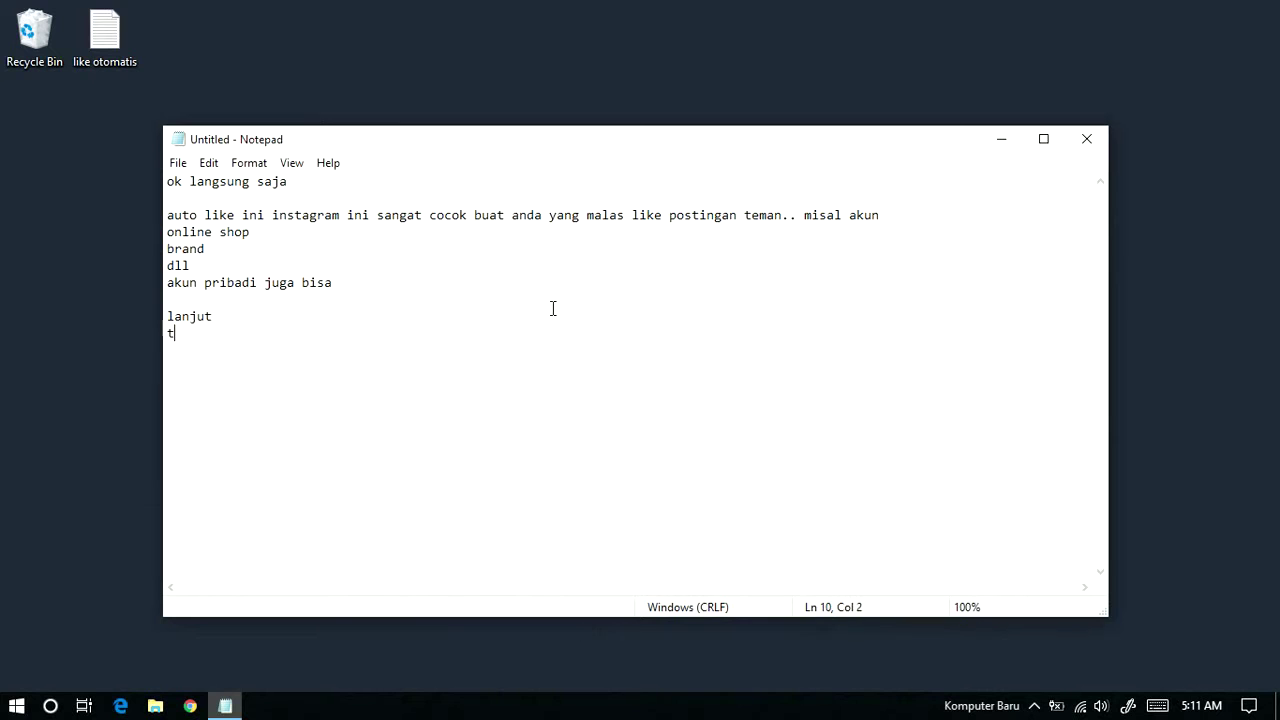
pyautogui.write('torial kali')
pyautogui.press('BackSpace')
pyautogui.press('BackSpace')
pyautogui.write('i ini paka')
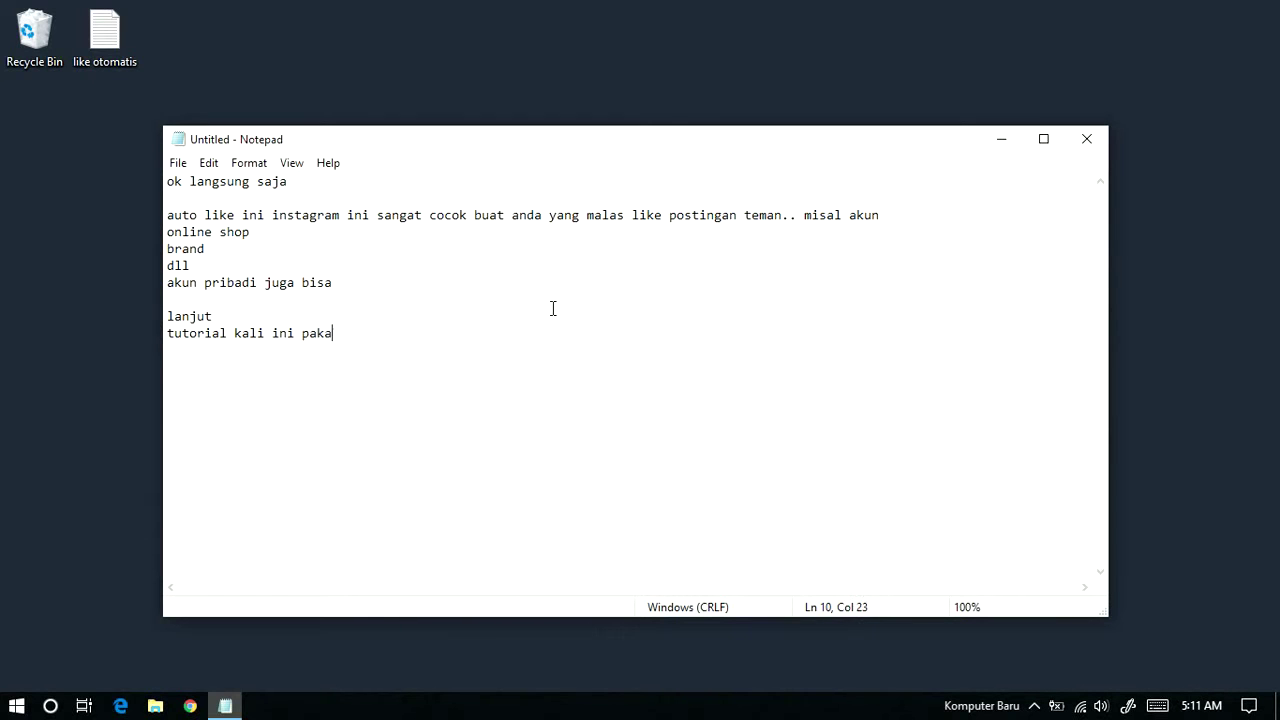
pyautogui.write('i crom')
pyautogui.press('BackSpace')
pyautogui.press('BackSpace')
pyautogui.press('BackSpace')
pyautogui.press('BackSpace')
pyautogui.write('google v')
pyautogui.press('BackSpace')
pyautogui.write('crome')
# Launch Google Chrome and bring the Notepad note back in front
pyautogui.press('super+d')
pyautogui.click(3, 711)
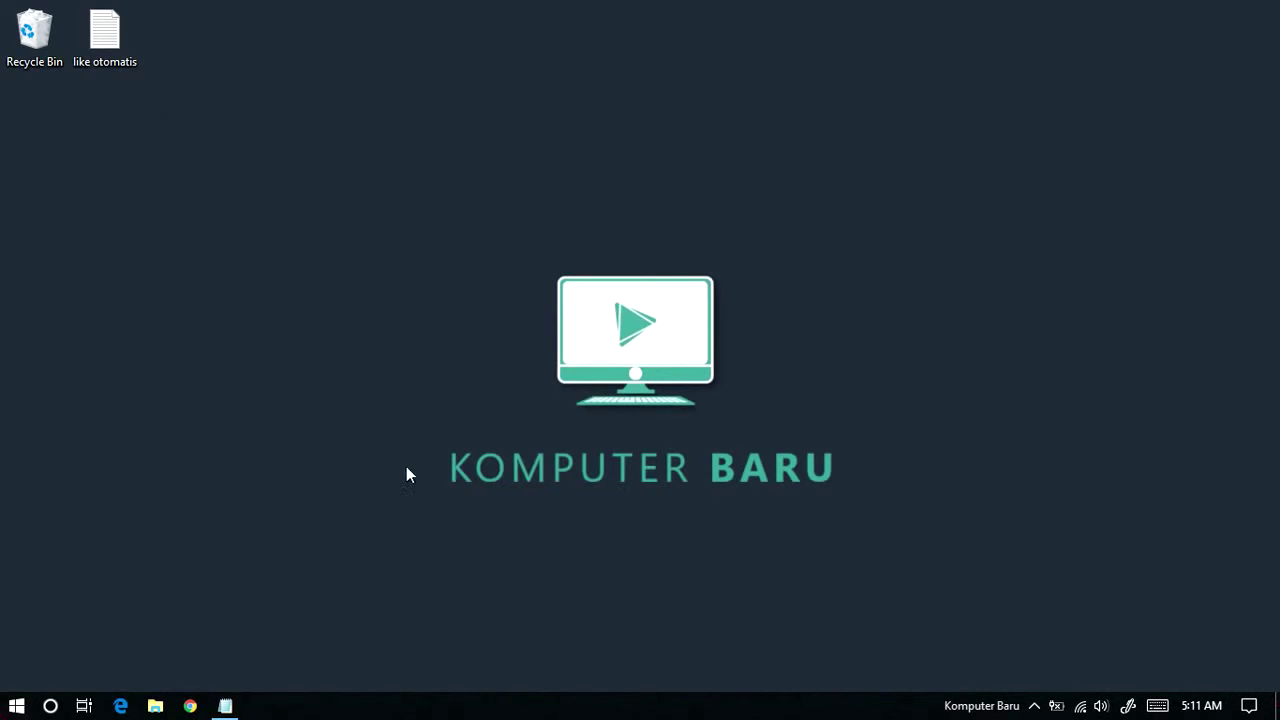
pyautogui.scroll(-3, 441, 473)
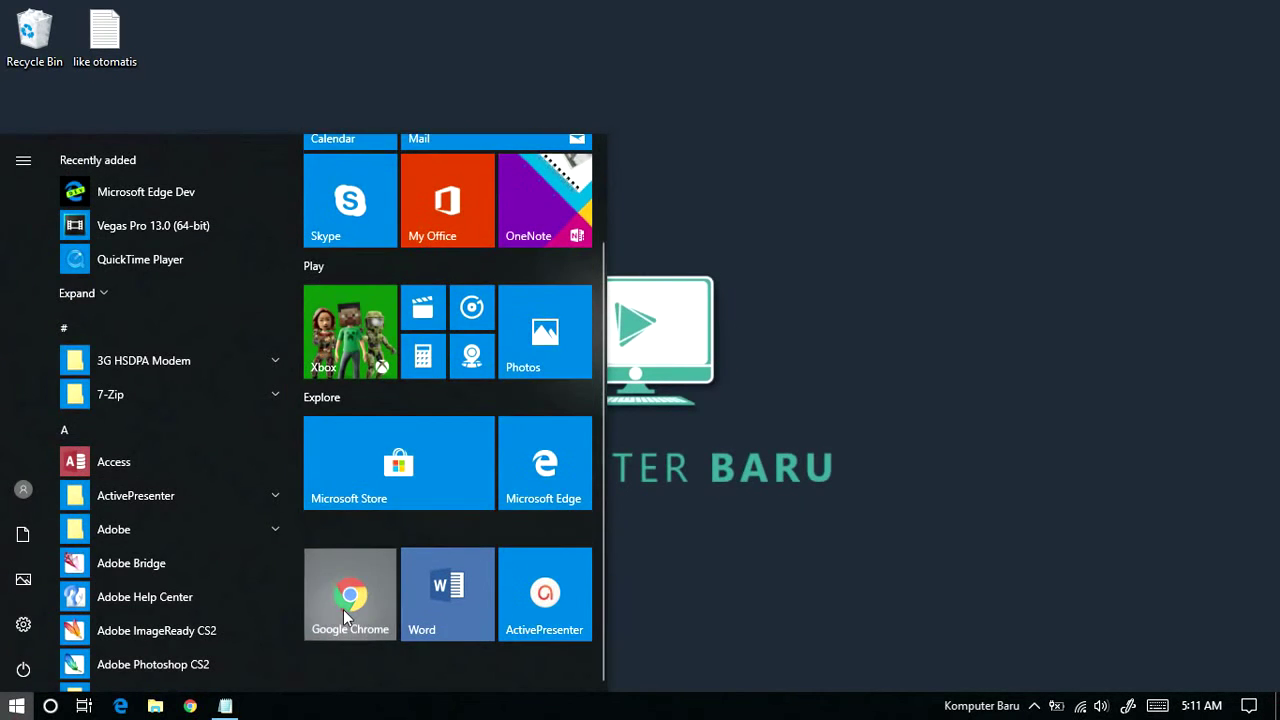
pyautogui.click(790, 556)
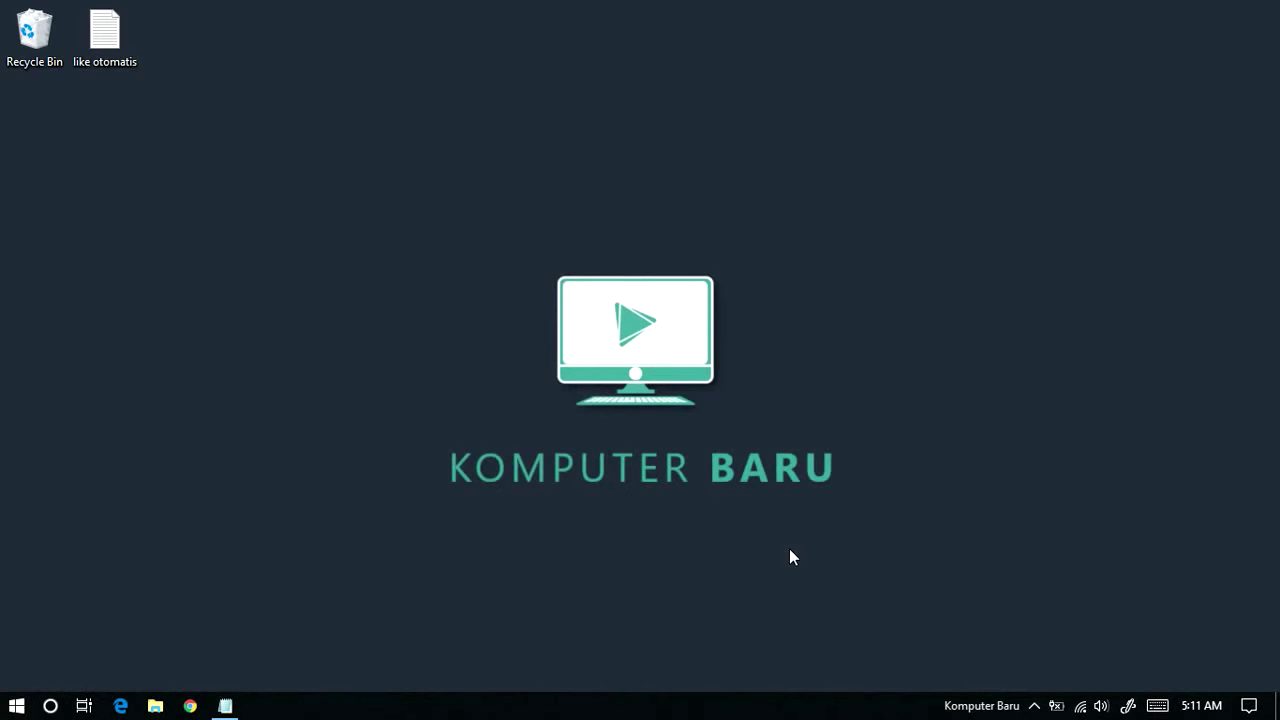
pyautogui.click(225, 706)
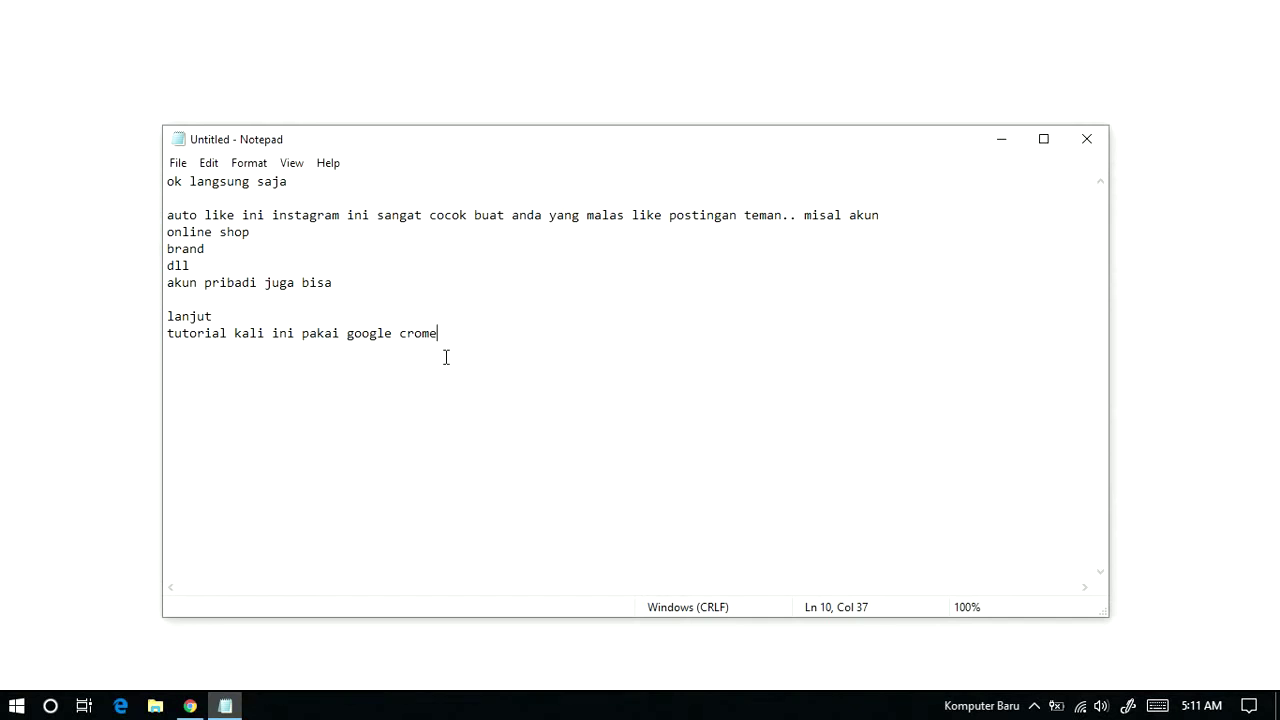
# Append "firefox juga bisa" to the tutorial line and add the heading "langkah" after a blank line
pyautogui.write('firefox juga bisa')
pyautogui.press('Return')
pyautogui.write('angkah')
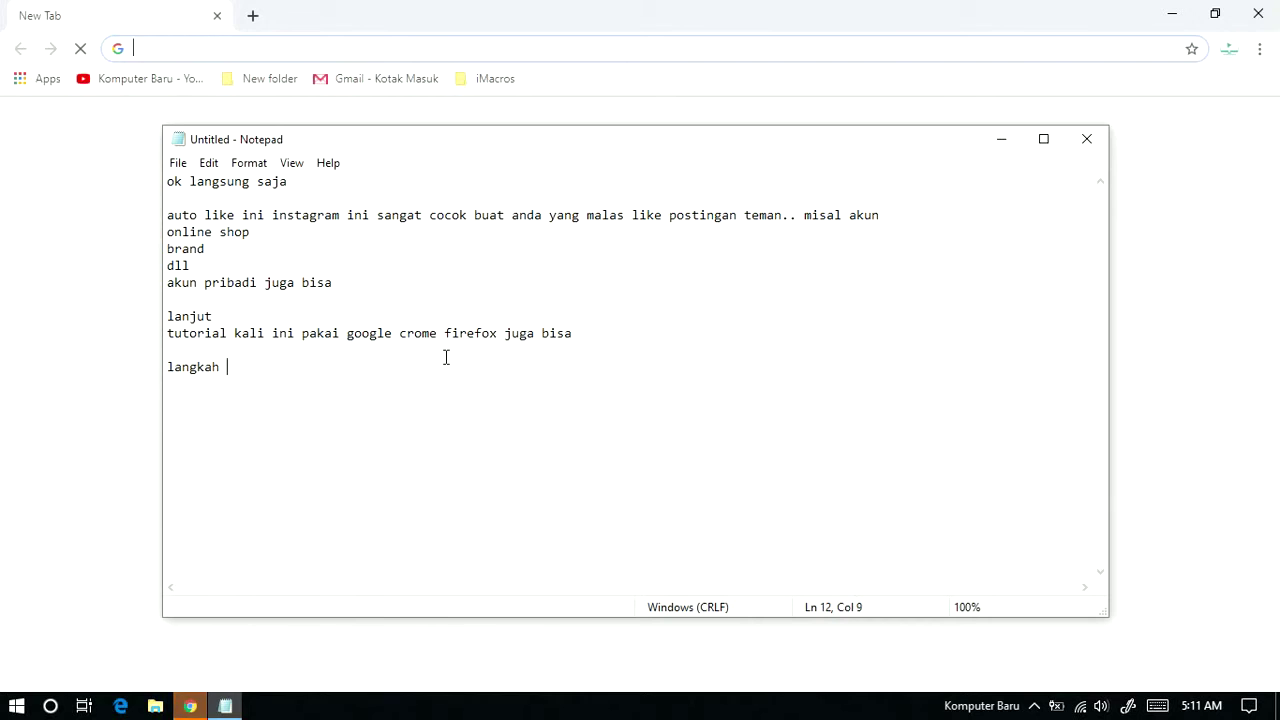
pyautogui.press('Return')
# Write the first instruction under the heading as "1. download imacros link ada di deskripsi"
pyautogui.write('1. dow')
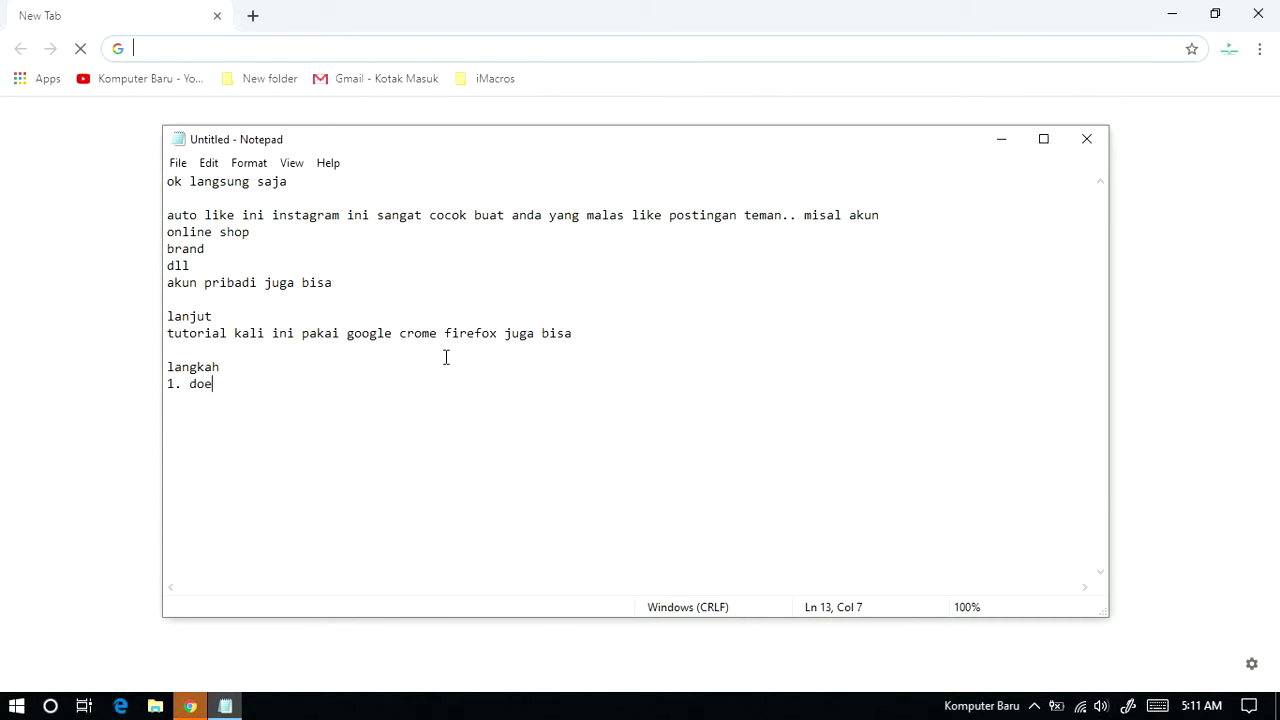
pyautogui.write('nload ')
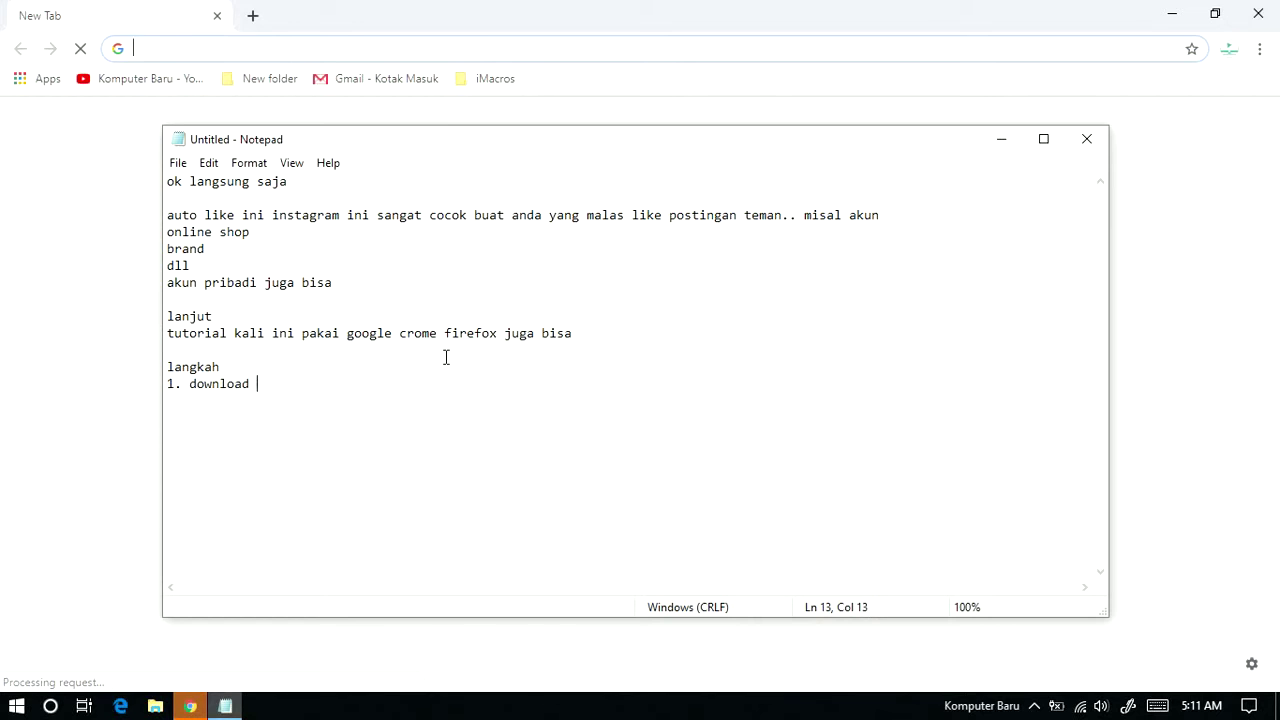
pyautogui.write('imacros link ada d')
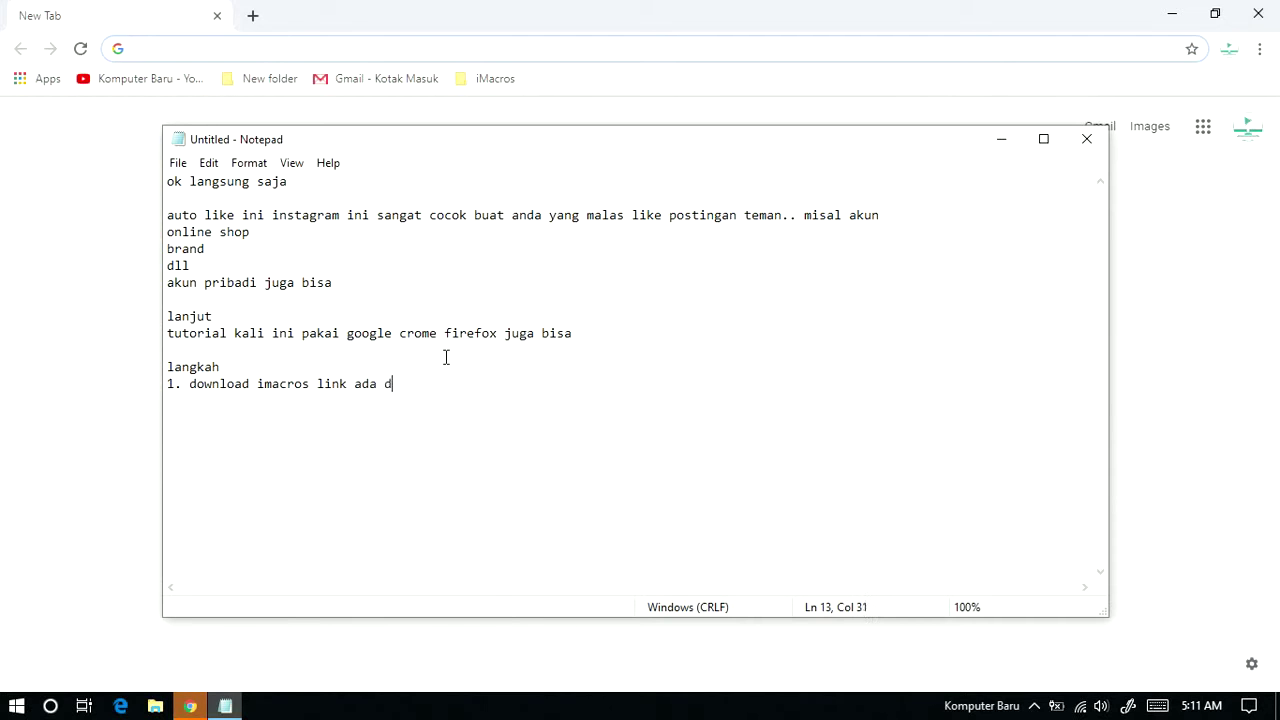
pyautogui.write('i deskripsi')
# Switch to Chrome, search Google for "imacros" and open the iMacros for Chrome page in the Chrome Web Store
pyautogui.click(40, 227)
pyautogui.click(248, 48)
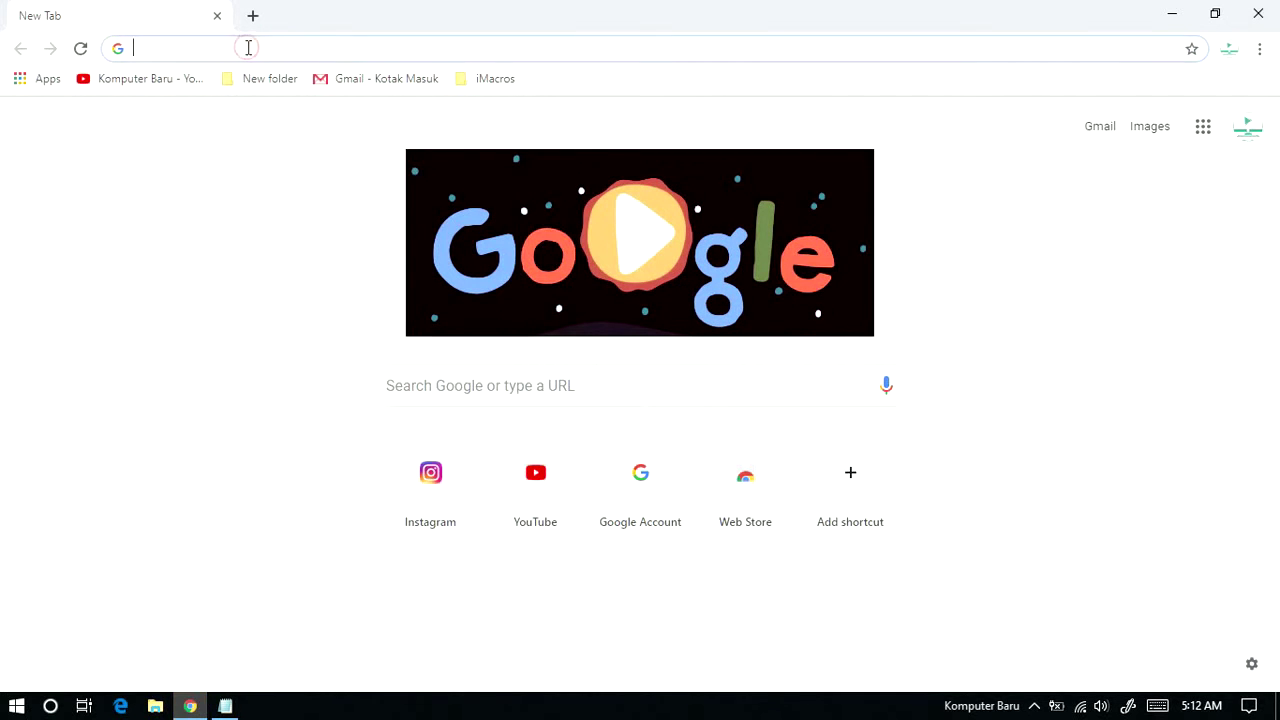
pyautogui.write('i')
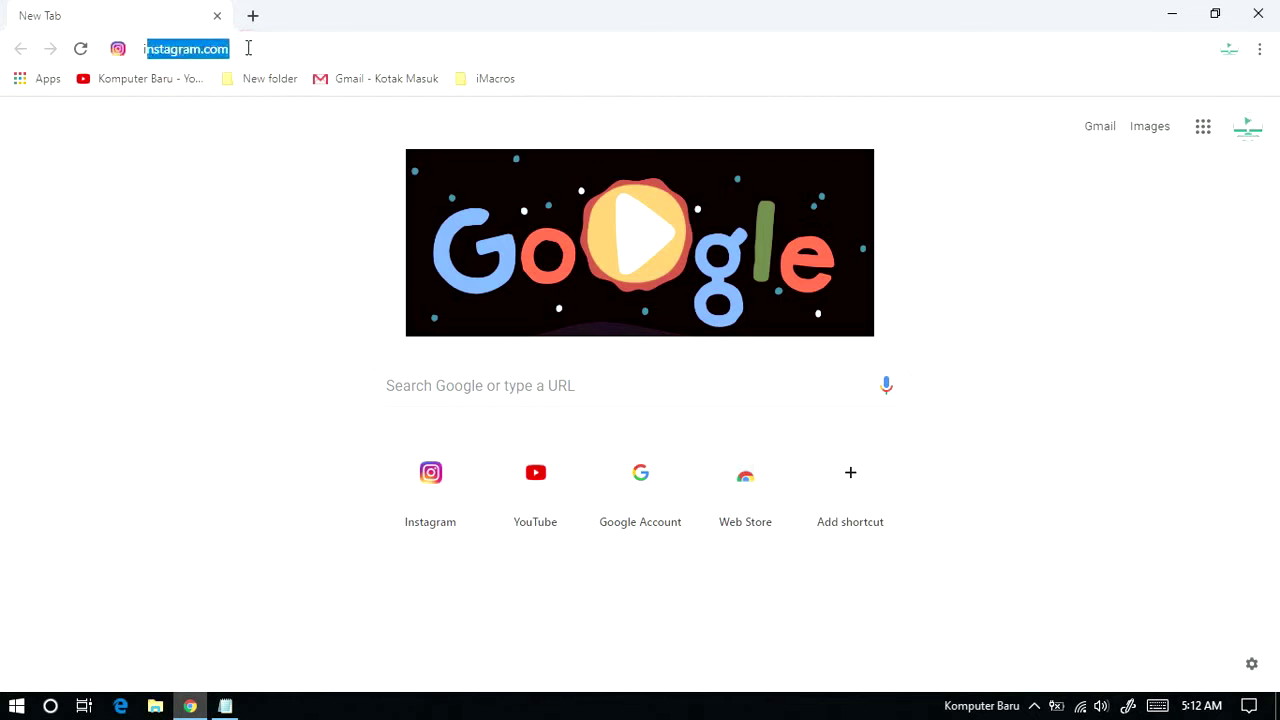
pyautogui.write('macros')
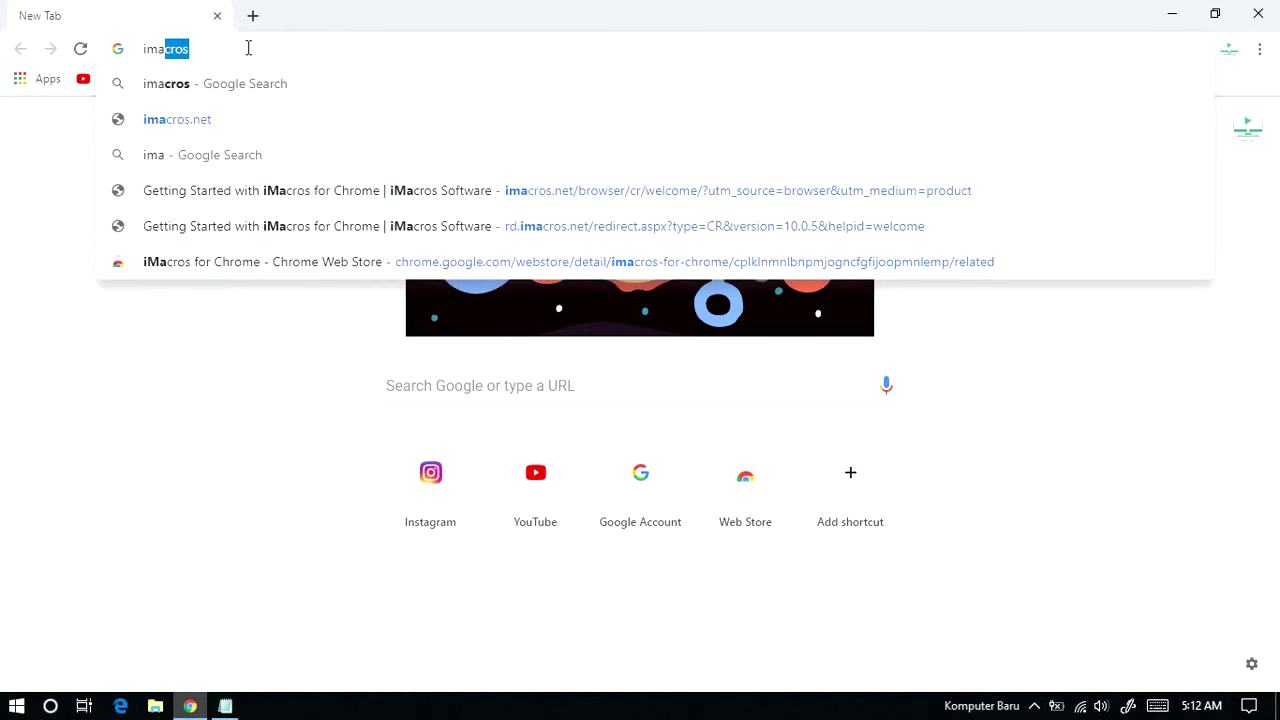
pyautogui.press('Return')
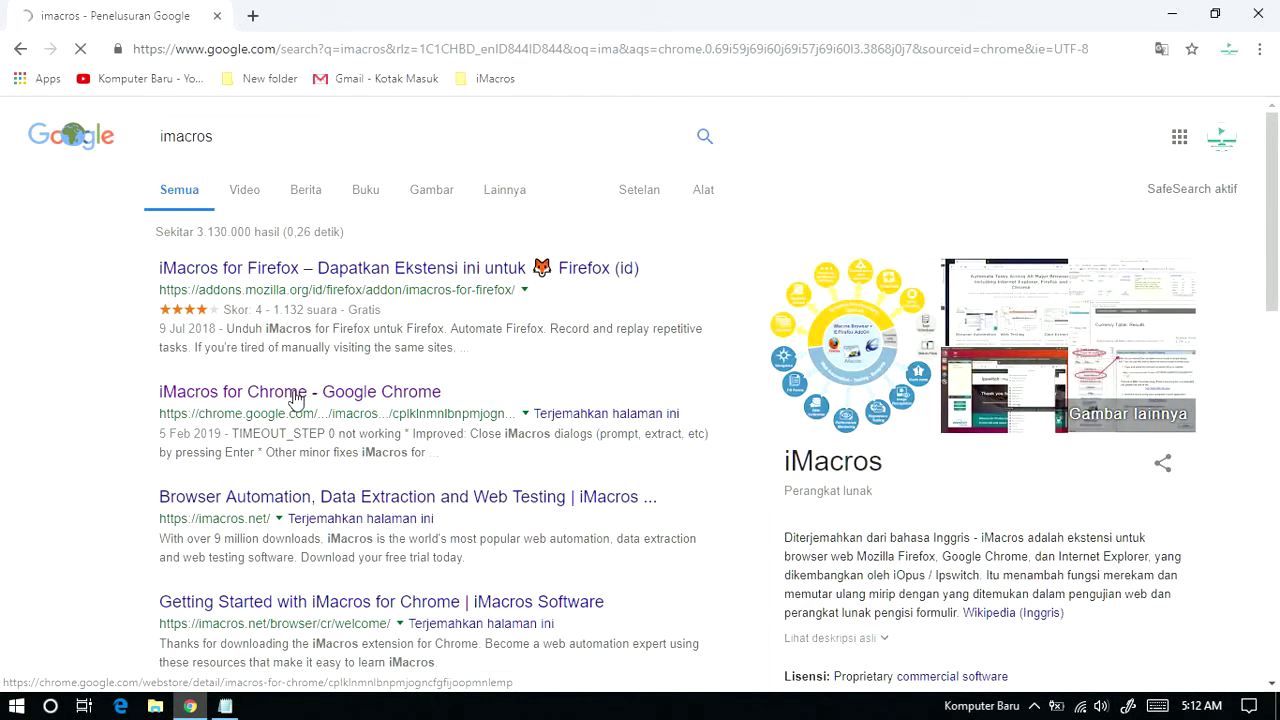
pyautogui.click(296, 397)
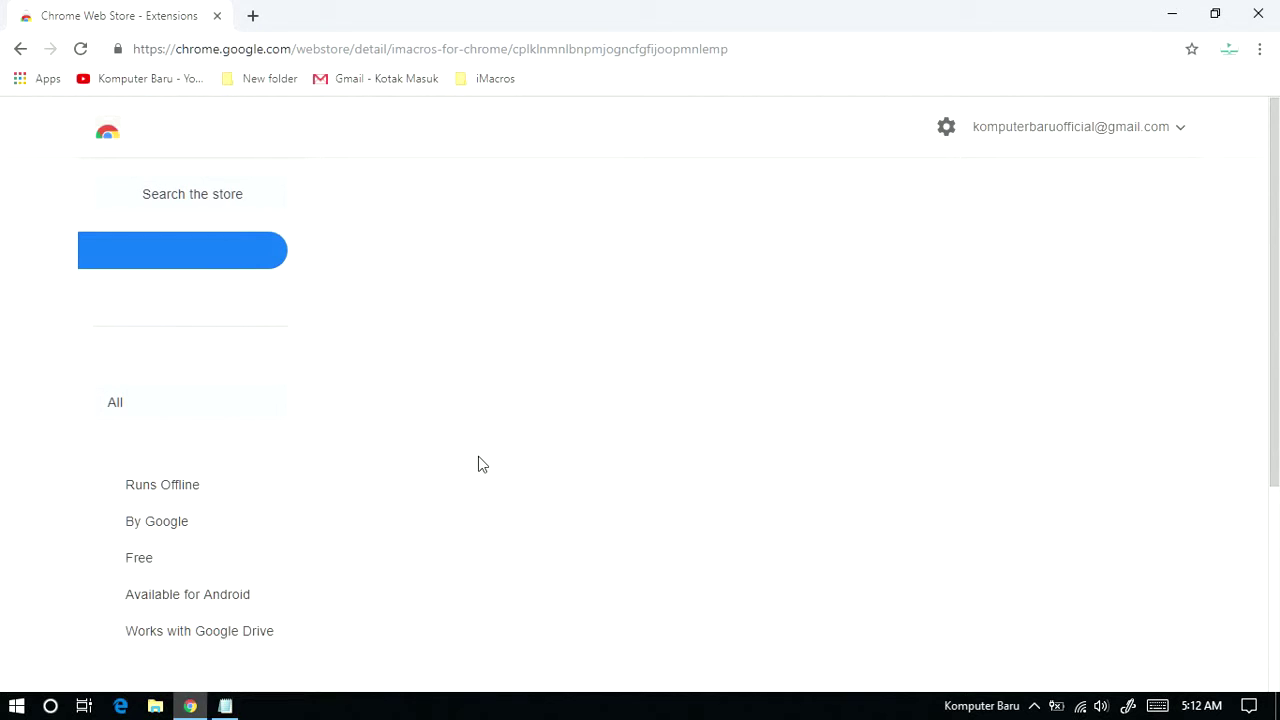
# Start adding the iMacros for Chrome extension from its Chrome Web Store page
pyautogui.click(225, 706)
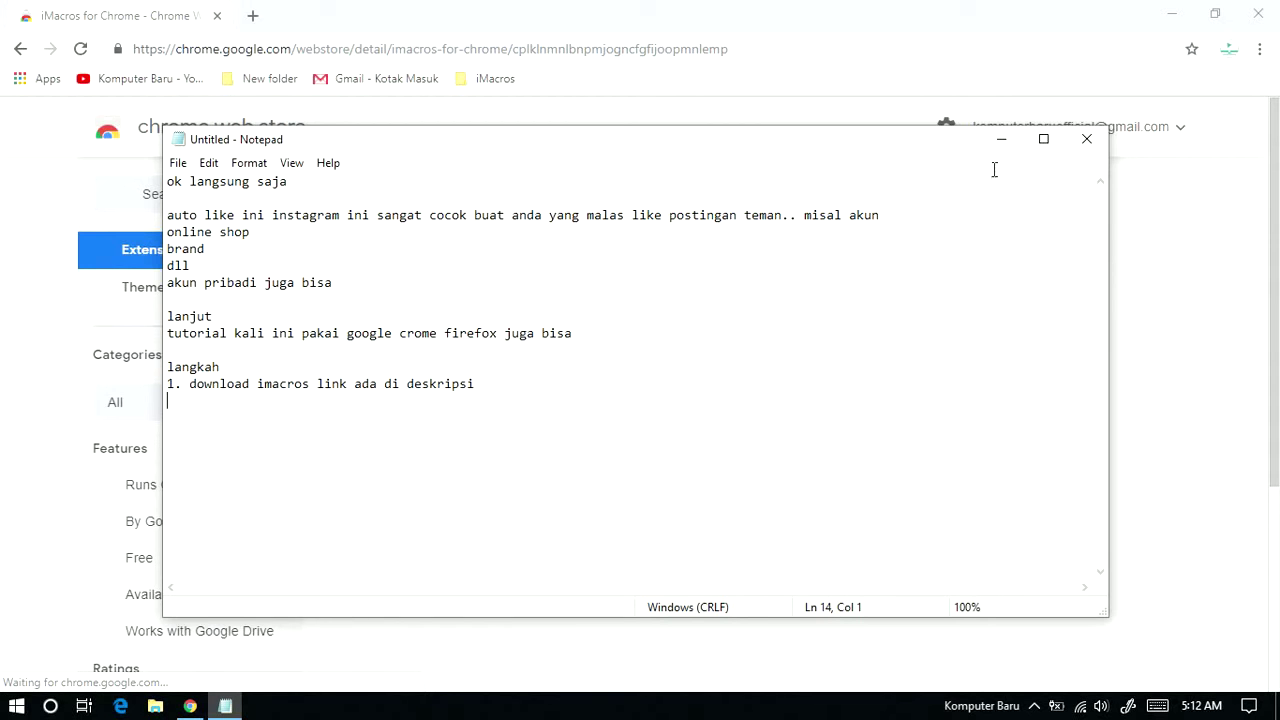
pyautogui.click(1001, 139)
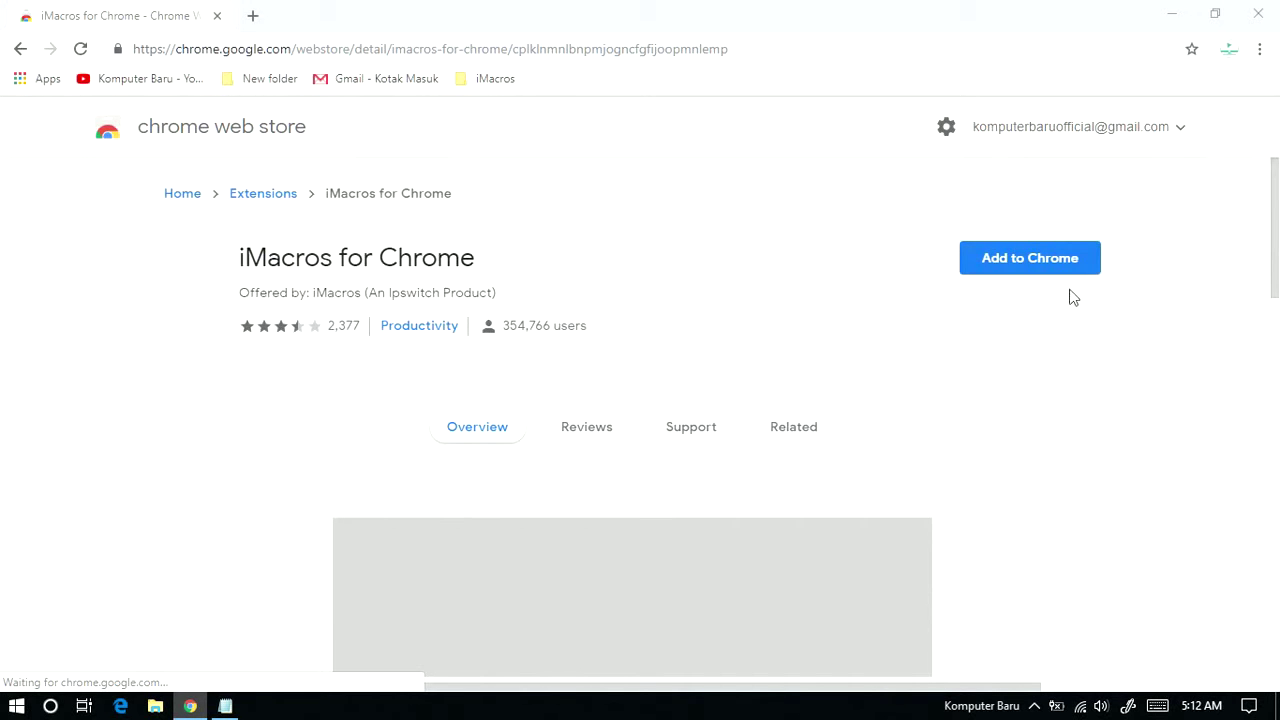
pyautogui.click(972, 264)
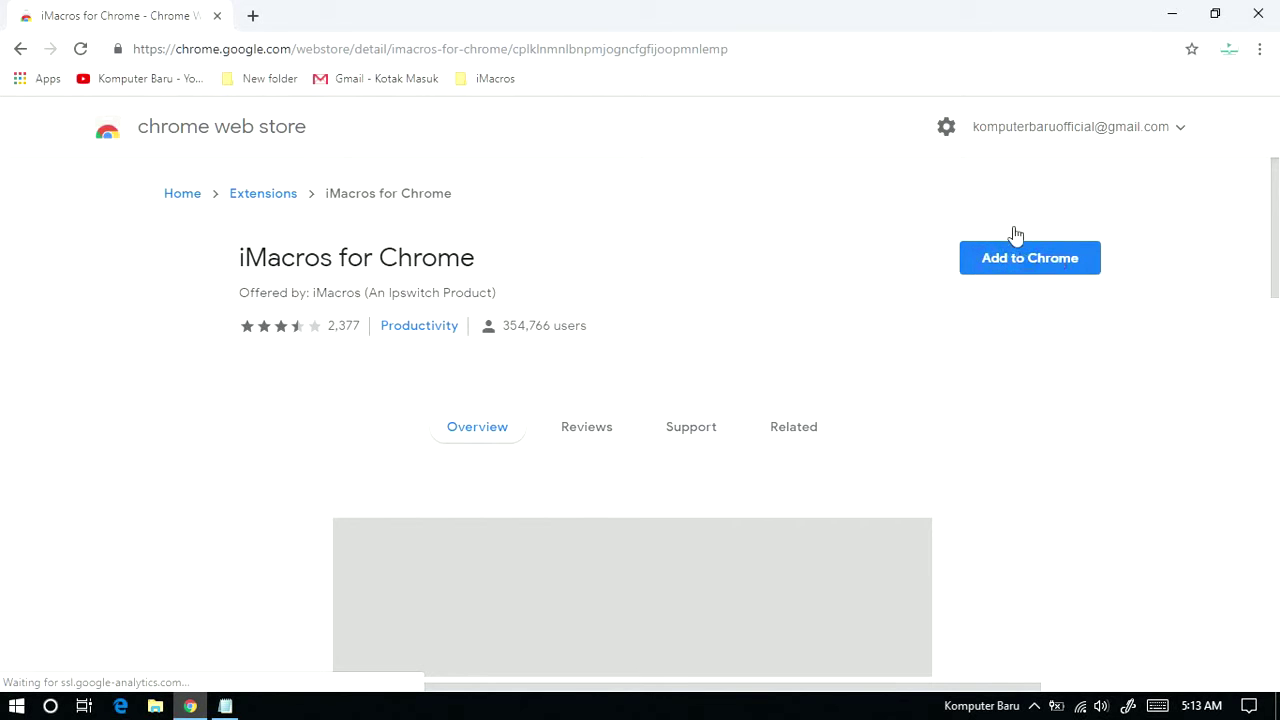
pyautogui.click(1080, 245)
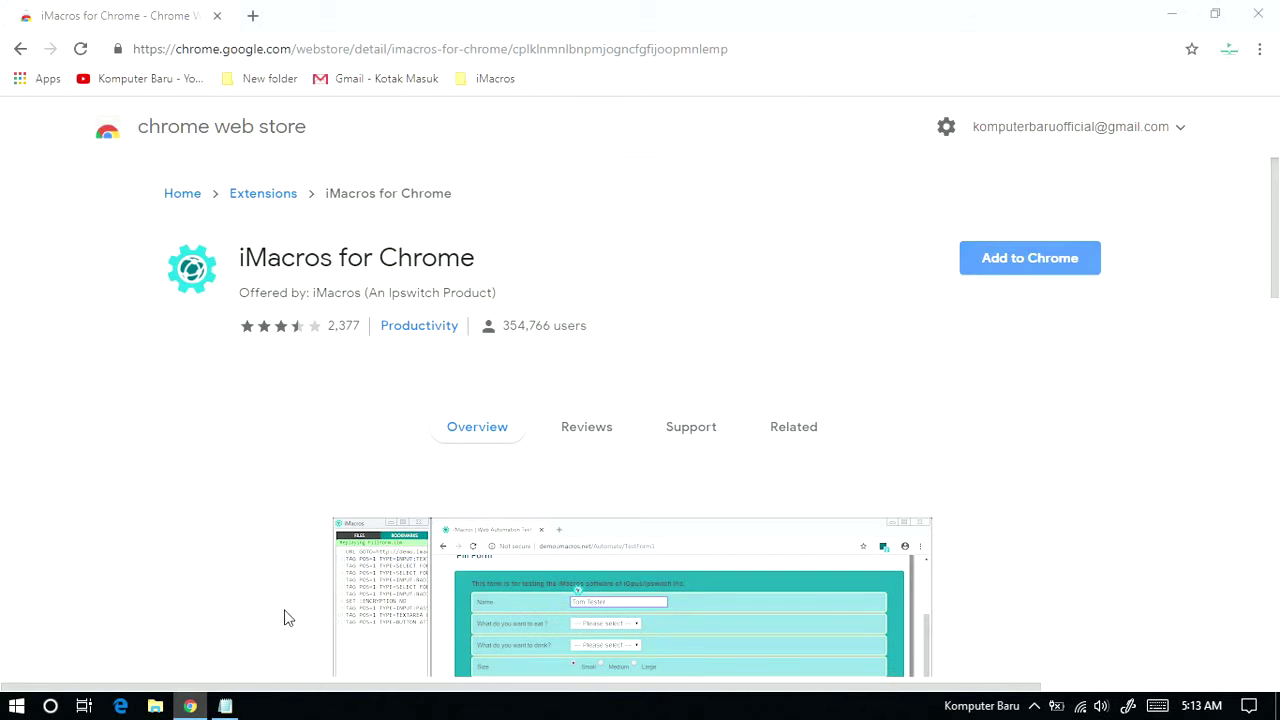
# Switch to Notepad and write "maaf koneksi agak lambat" a few blank lines below the first instruction
pyautogui.click(225, 706)
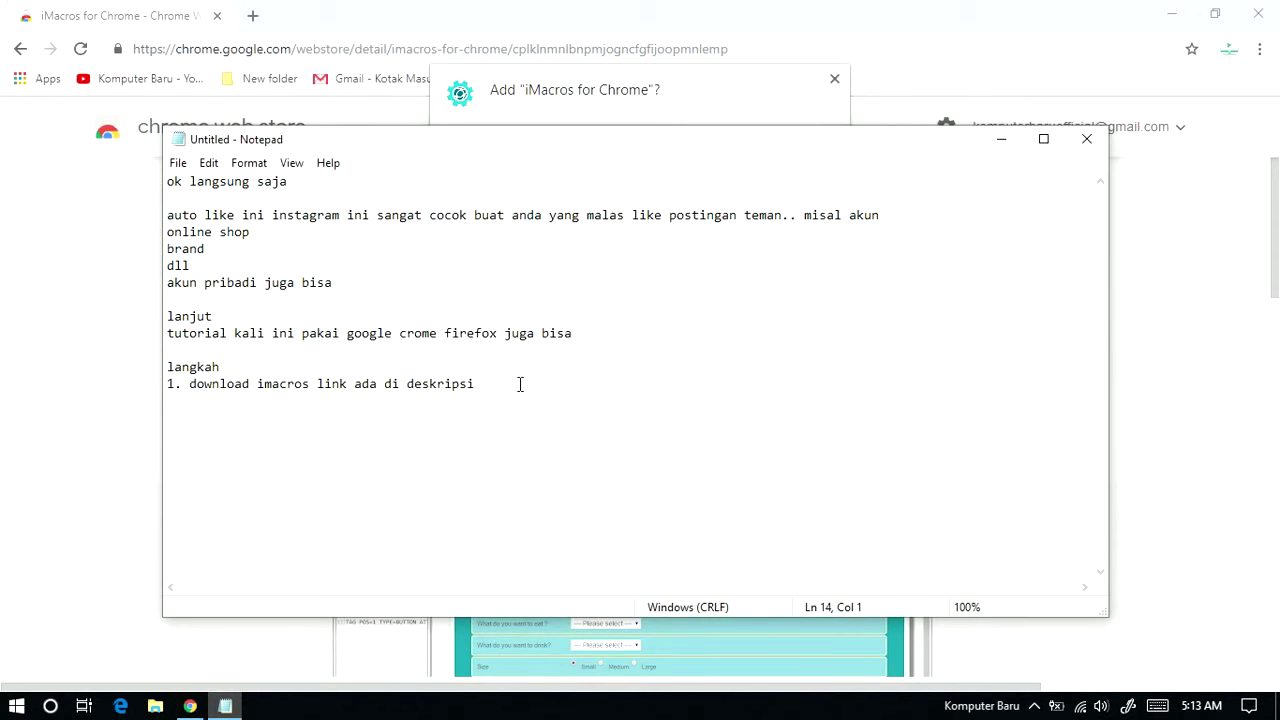
pyautogui.press('Return')
pyautogui.press('Return')
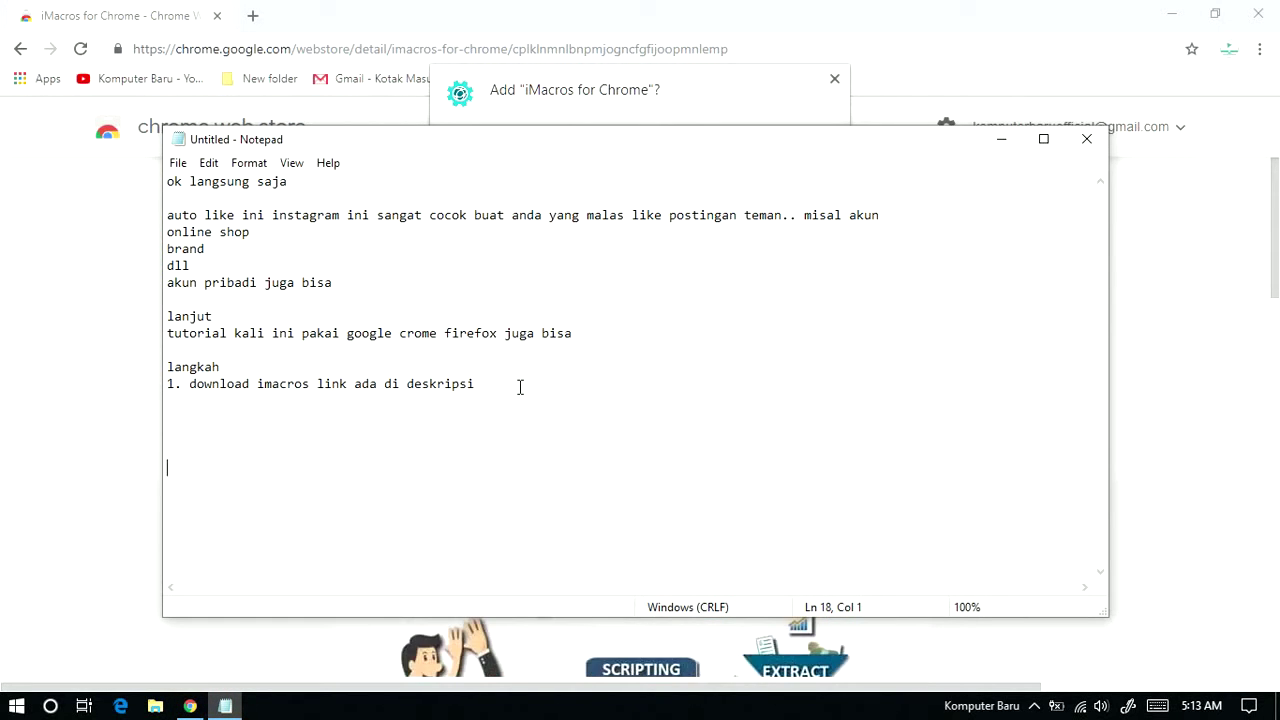
pyautogui.write('maaf koneksi agak lambat')
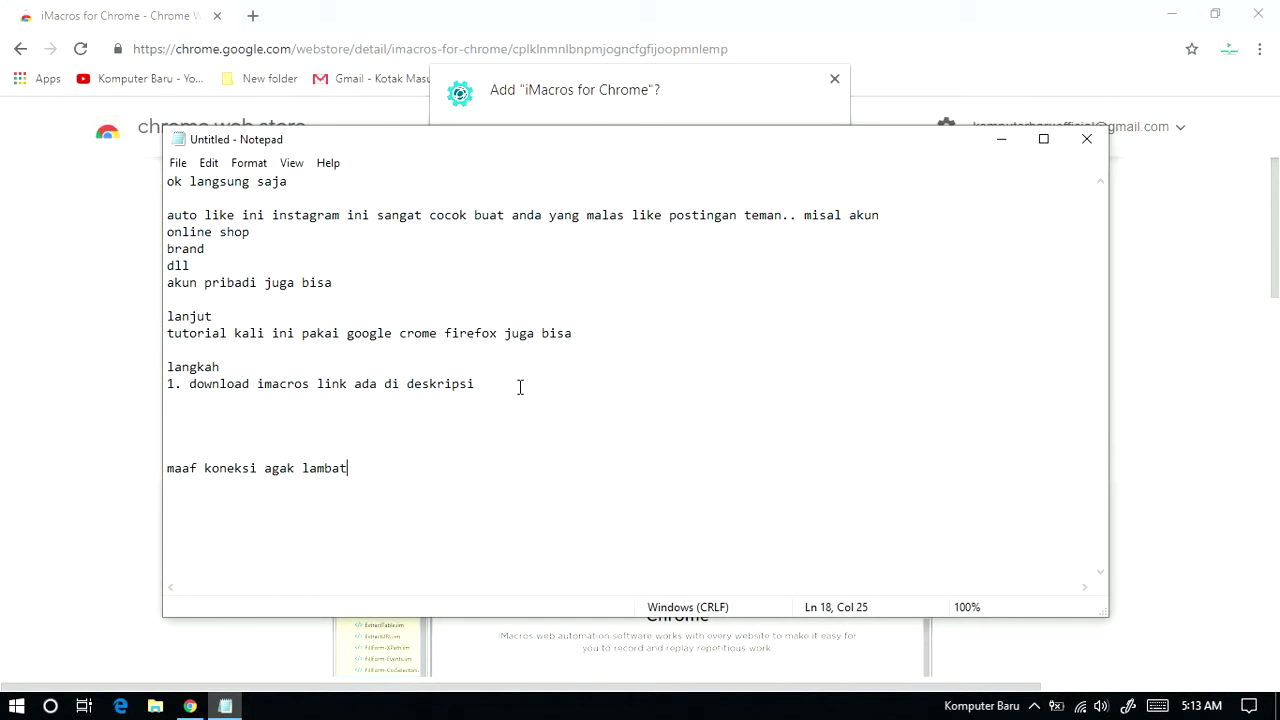
# Return to Chrome and confirm the installation of the iMacros for Chrome extension
pyautogui.click(1003, 146)
pyautogui.click(645, 345)
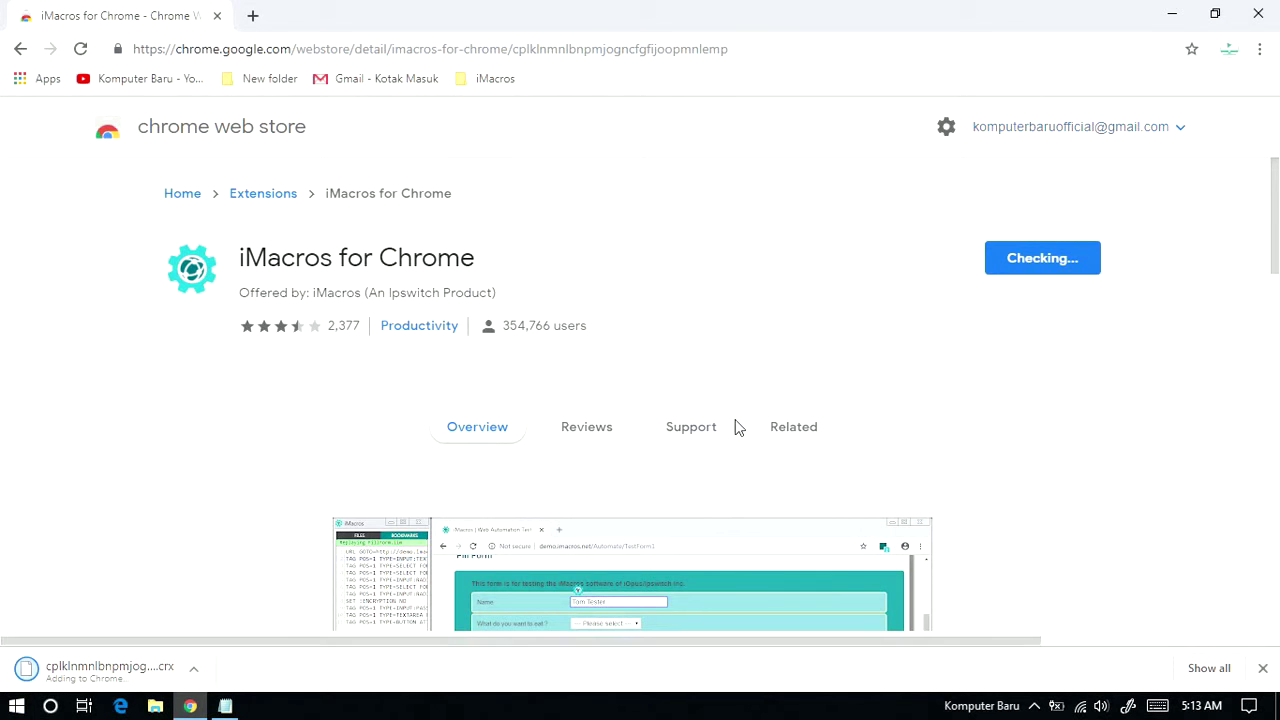
pyautogui.moveTo(225, 706)
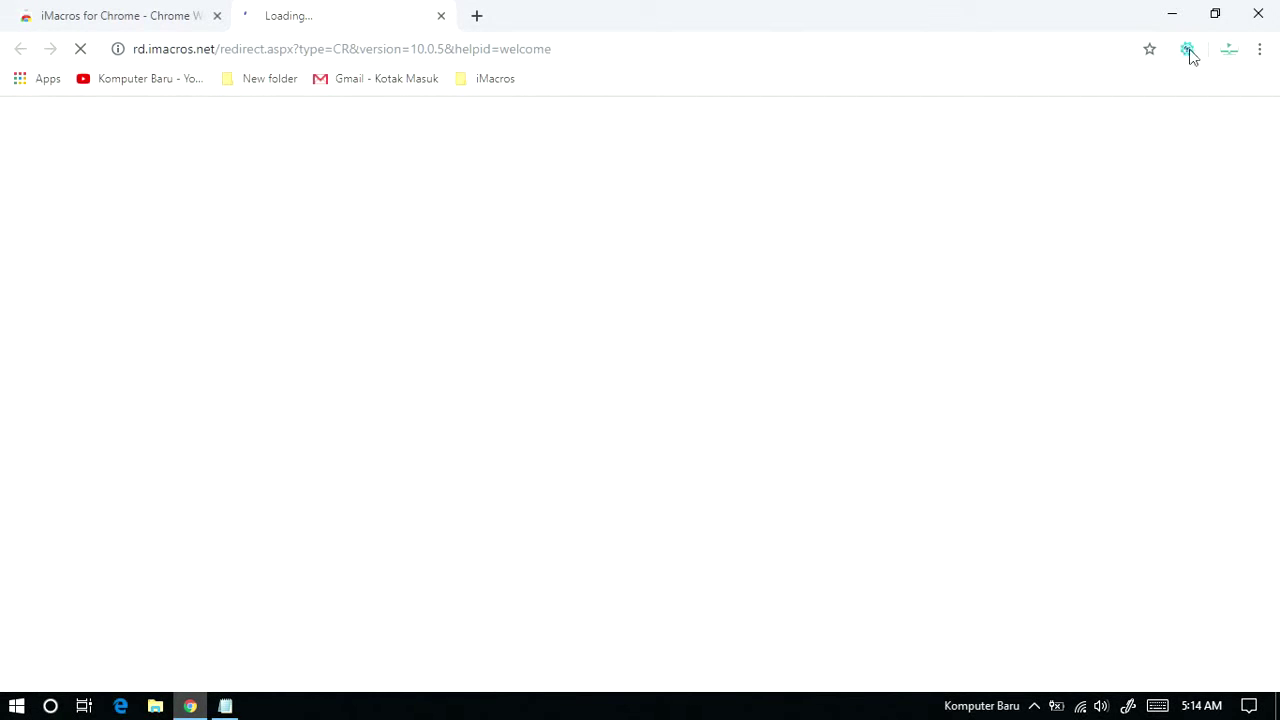
# Open the iMacros panel, close the extension's welcome page, and place the panel over the middle of the browser page
pyautogui.click(1188, 50)
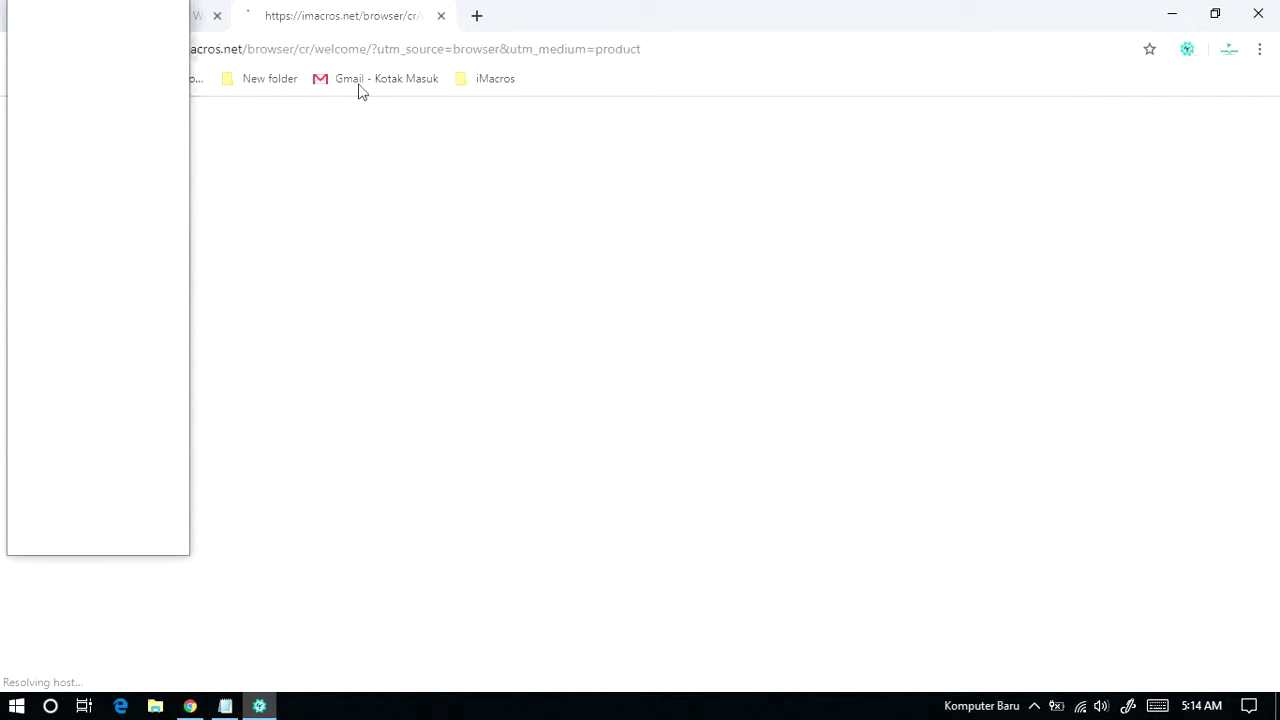
pyautogui.click(442, 17)
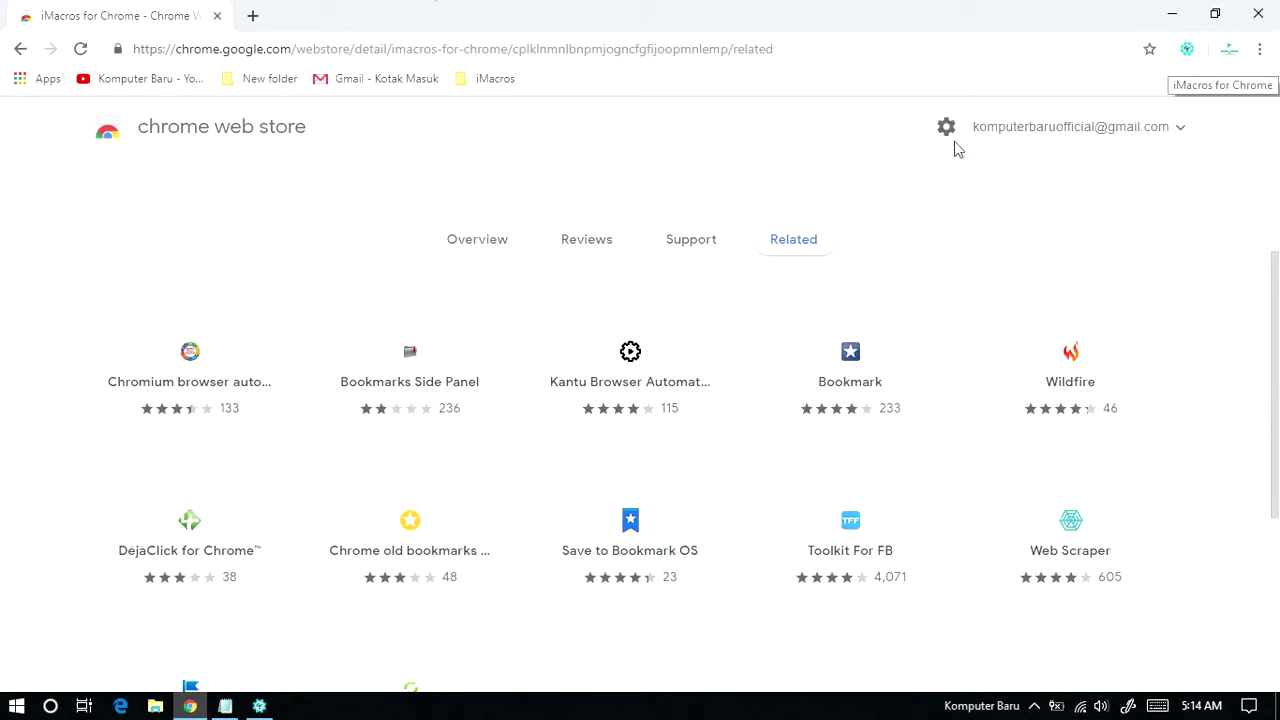
pyautogui.click(258, 705)
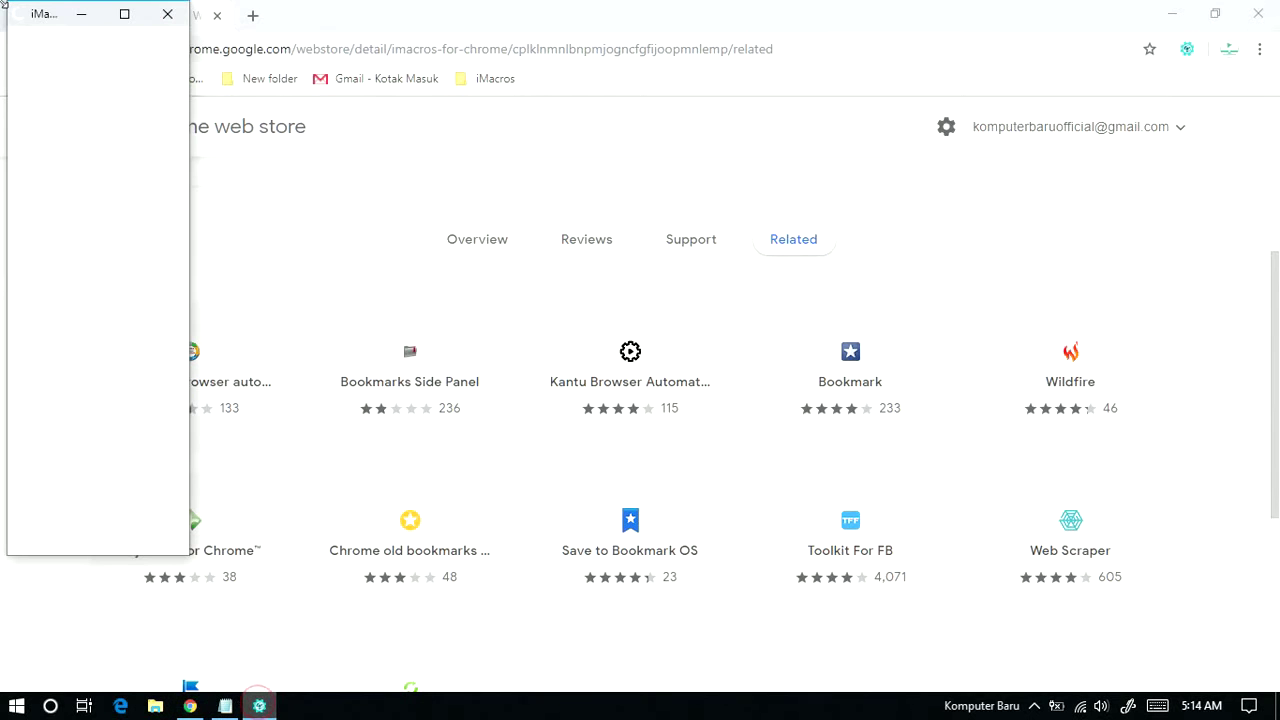
pyautogui.moveTo(40, 8); pyautogui.dragTo(413, 80)
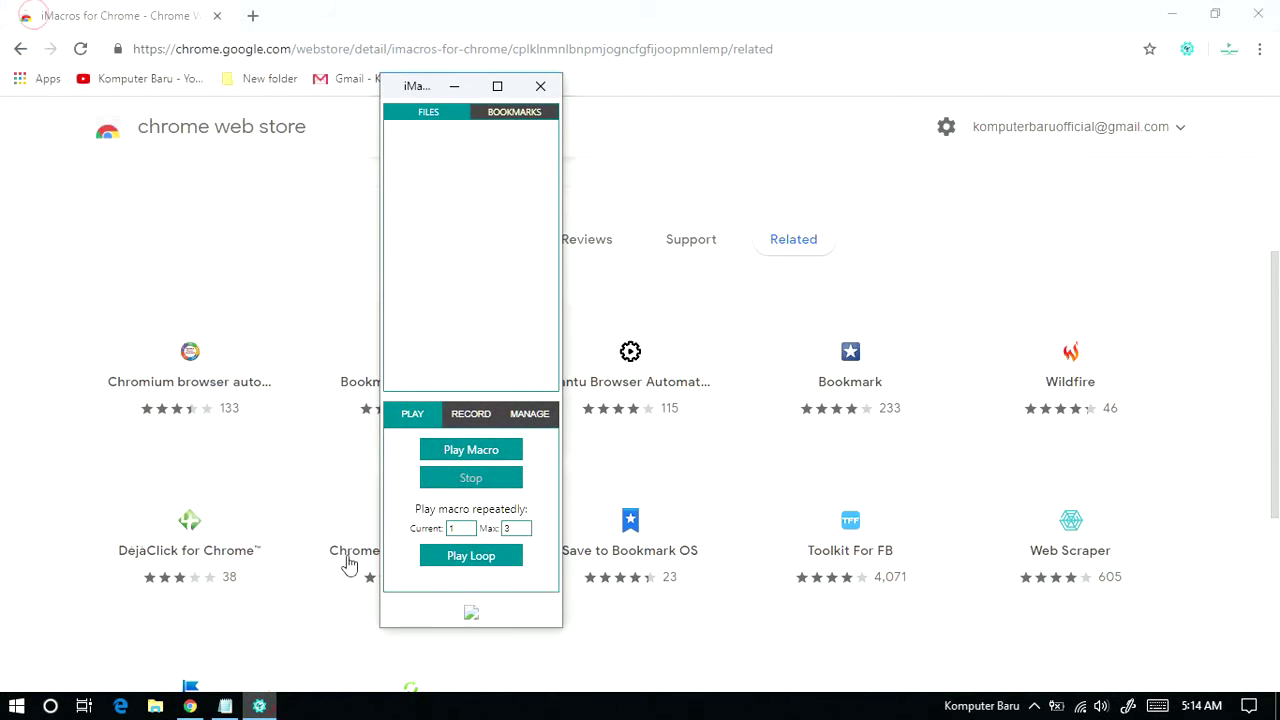
# In Notepad, append "video" to the first instruction and start a second list item with "2."
pyautogui.click(226, 705)
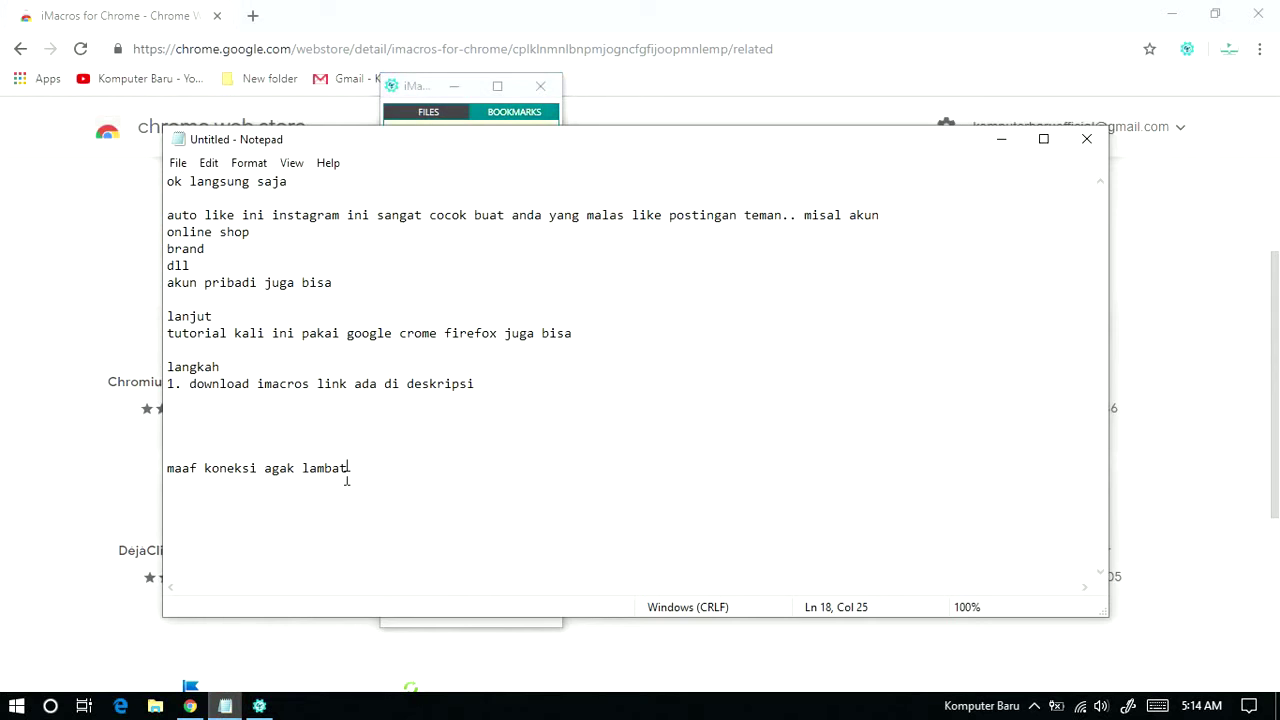
pyautogui.click(477, 384)
pyautogui.press('Return')
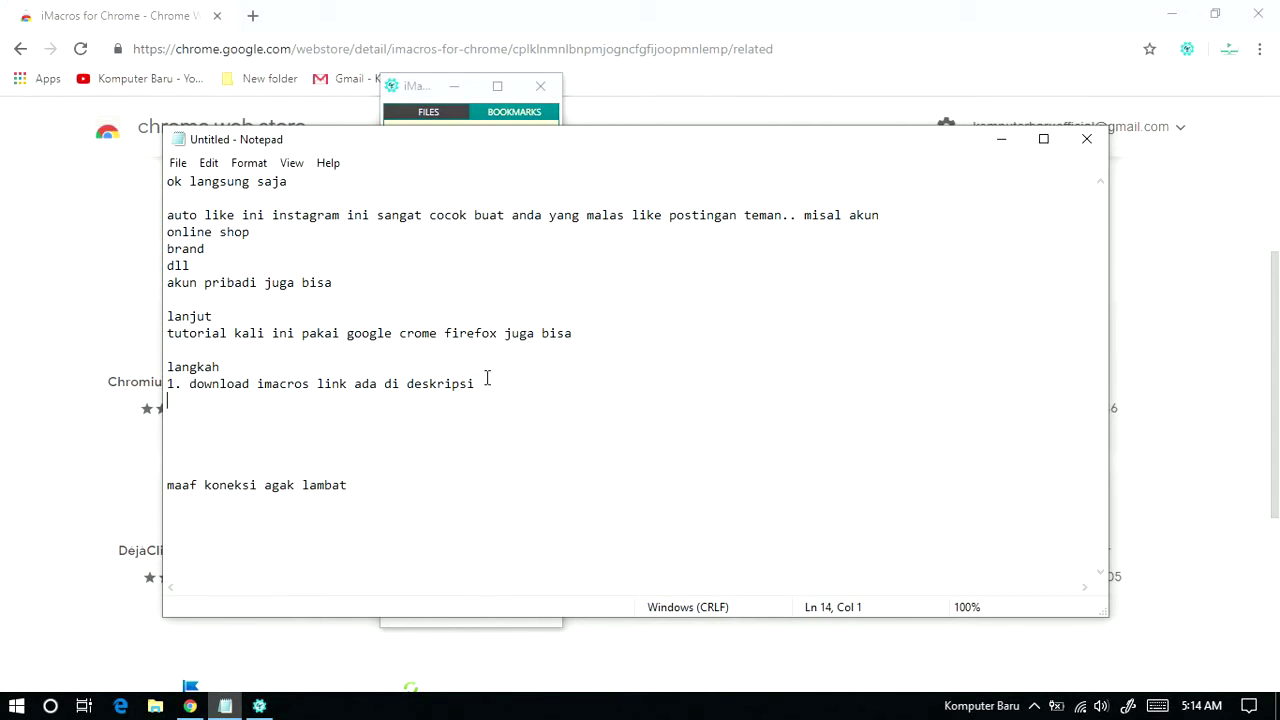
pyautogui.write('video')
pyautogui.press('Return')
pyautogui.write('2.')
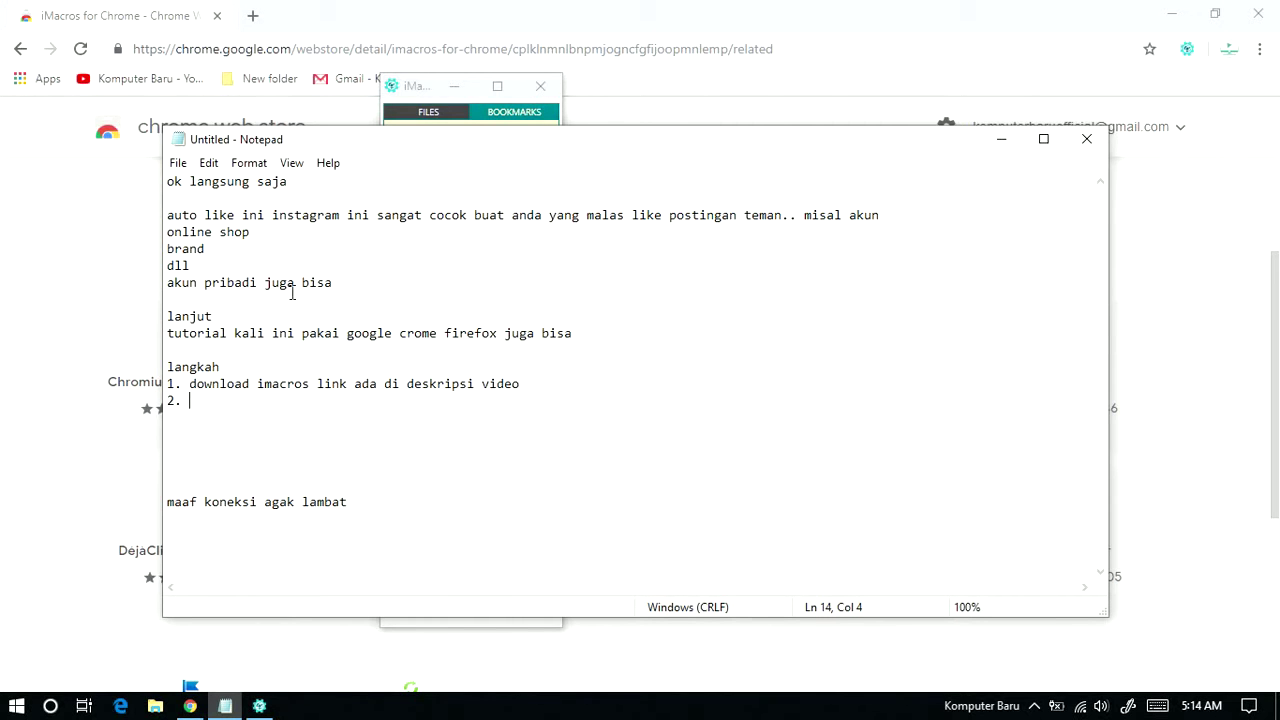
# Add the note "setelah terinstall addonnya kalian restart browser" after a blank line below the slow-connection remark
pyautogui.click(386, 497)
pyautogui.press('Return')
pyautogui.press('Return')
pyautogui.write('setelah')
pyautogui.write('terinstall add')
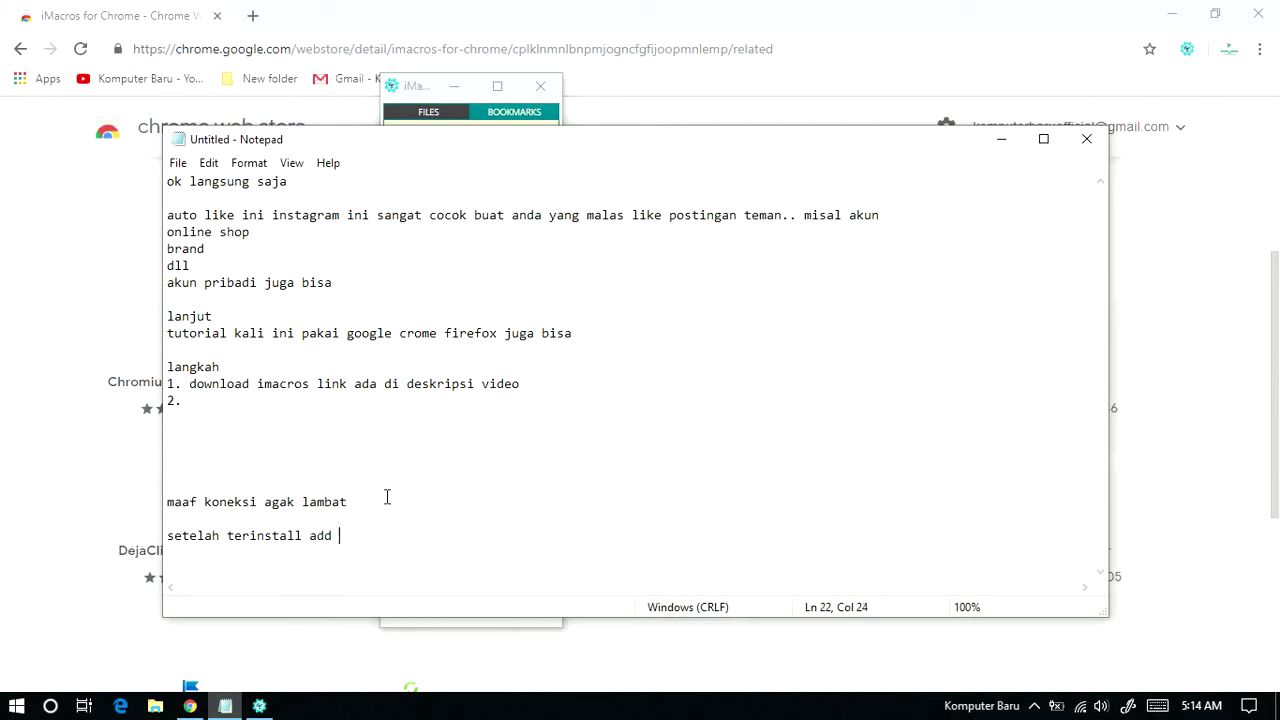
pyautogui.write('onnya kalian restart browser')
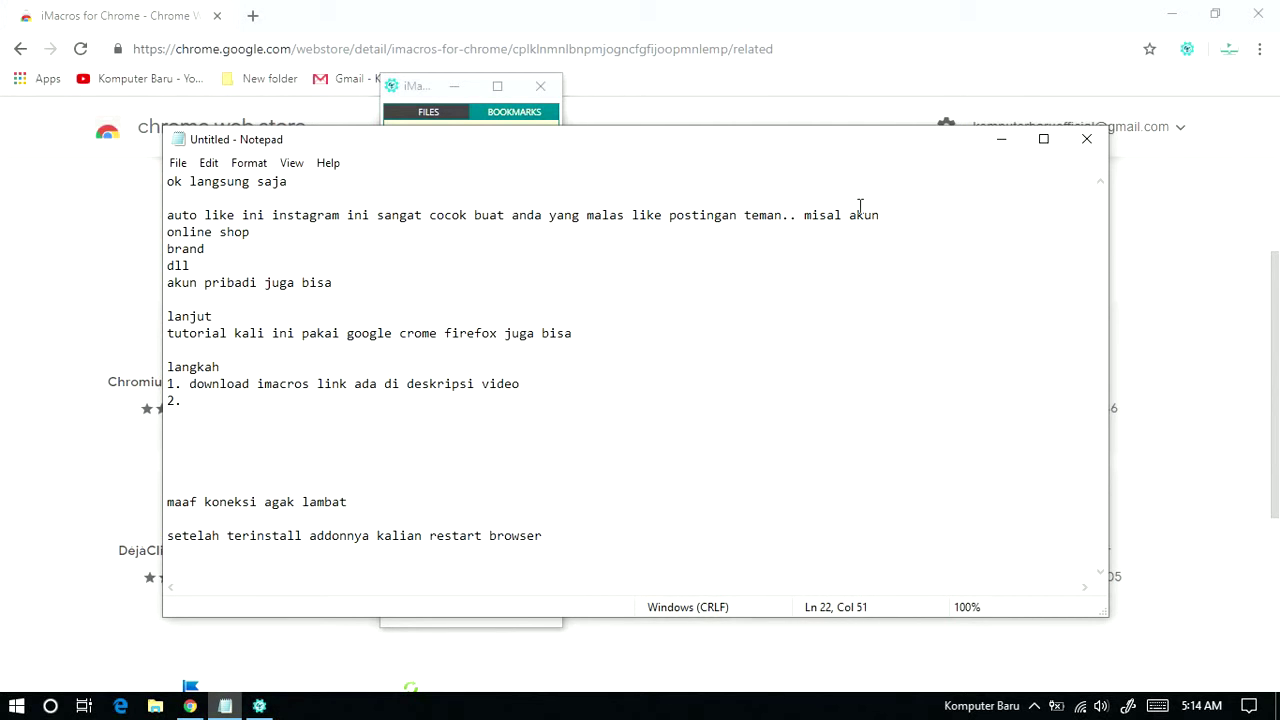
# Minimize Notepad, then close the iMacros panel and the Chrome browser
pyautogui.click(1000, 145)
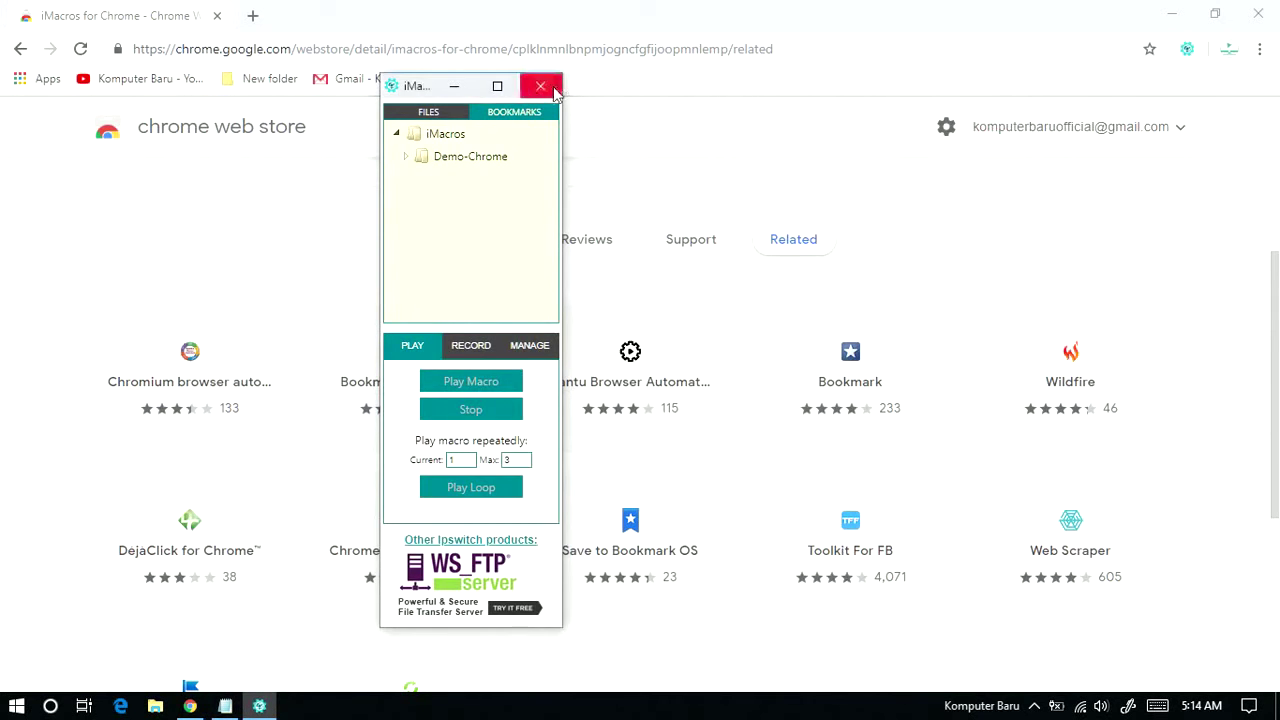
pyautogui.click(541, 86)
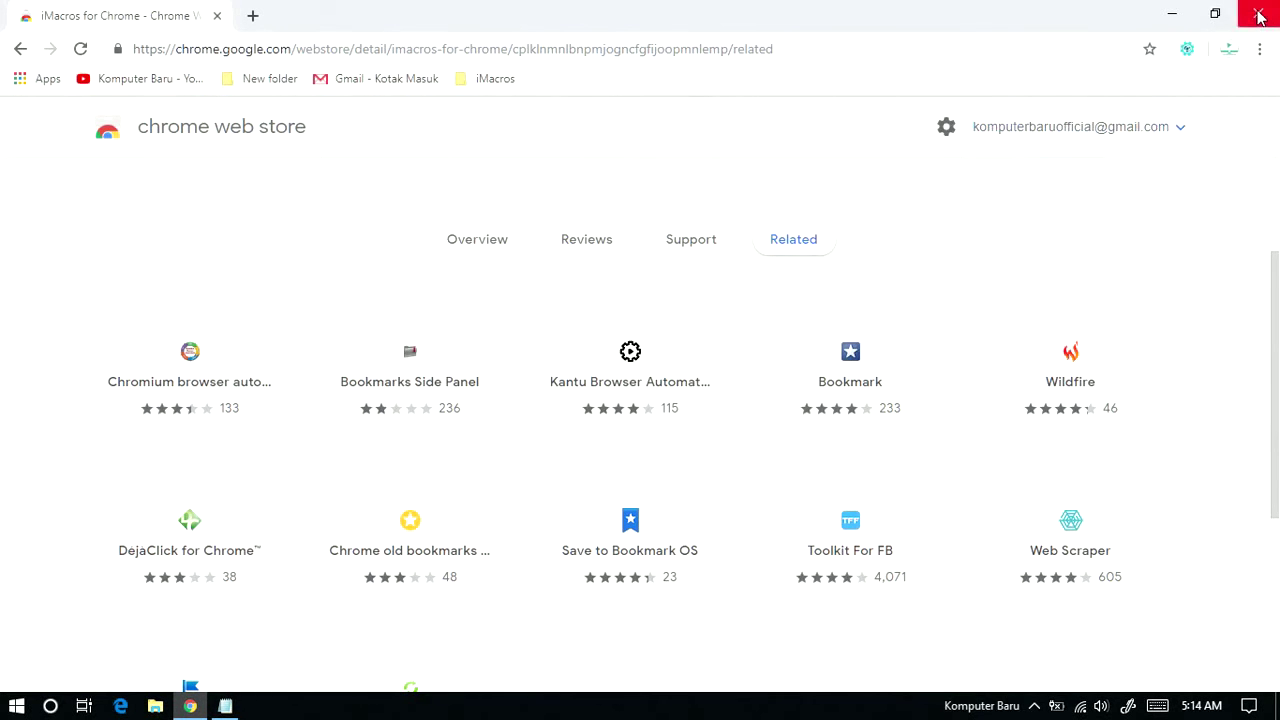
pyautogui.click(1258, 14)
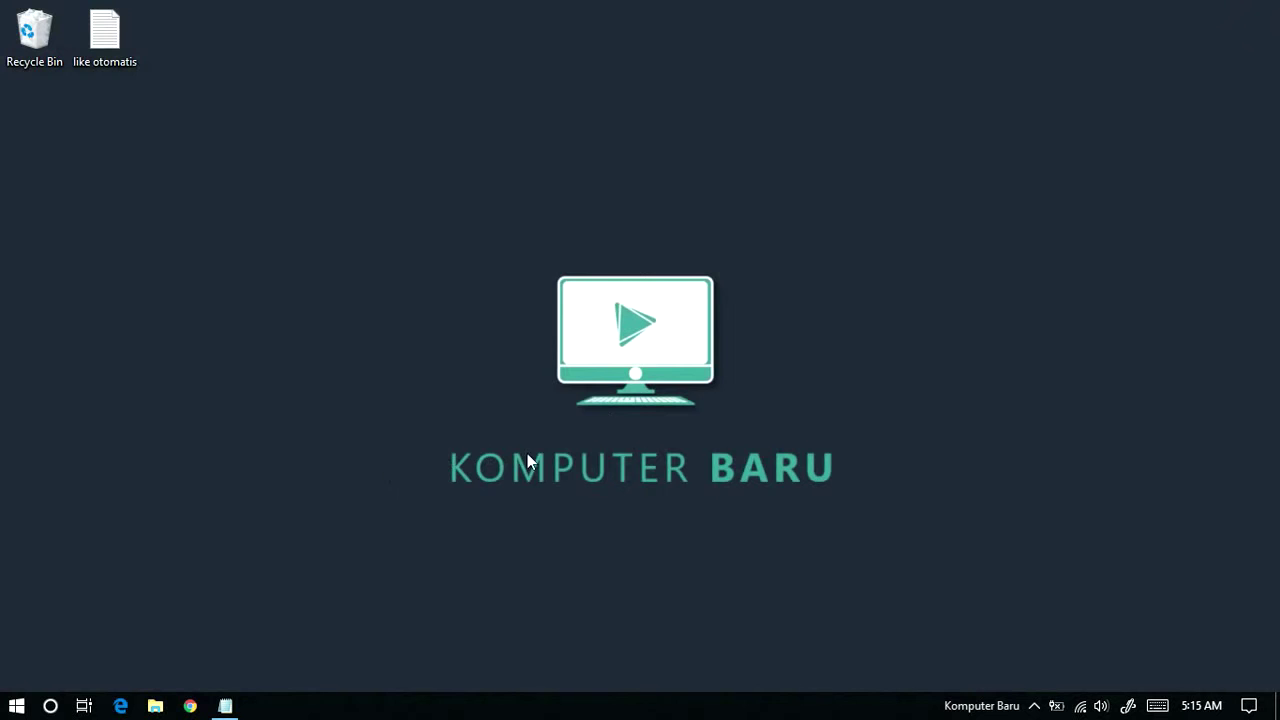
pyautogui.press('super')
pyautogui.scroll(-2, 473, 566)
# In Notepad, append "(di close buka lagi biar ramuan kita manjur hehe)" to the restart-browser note
pyautogui.click(225, 706)
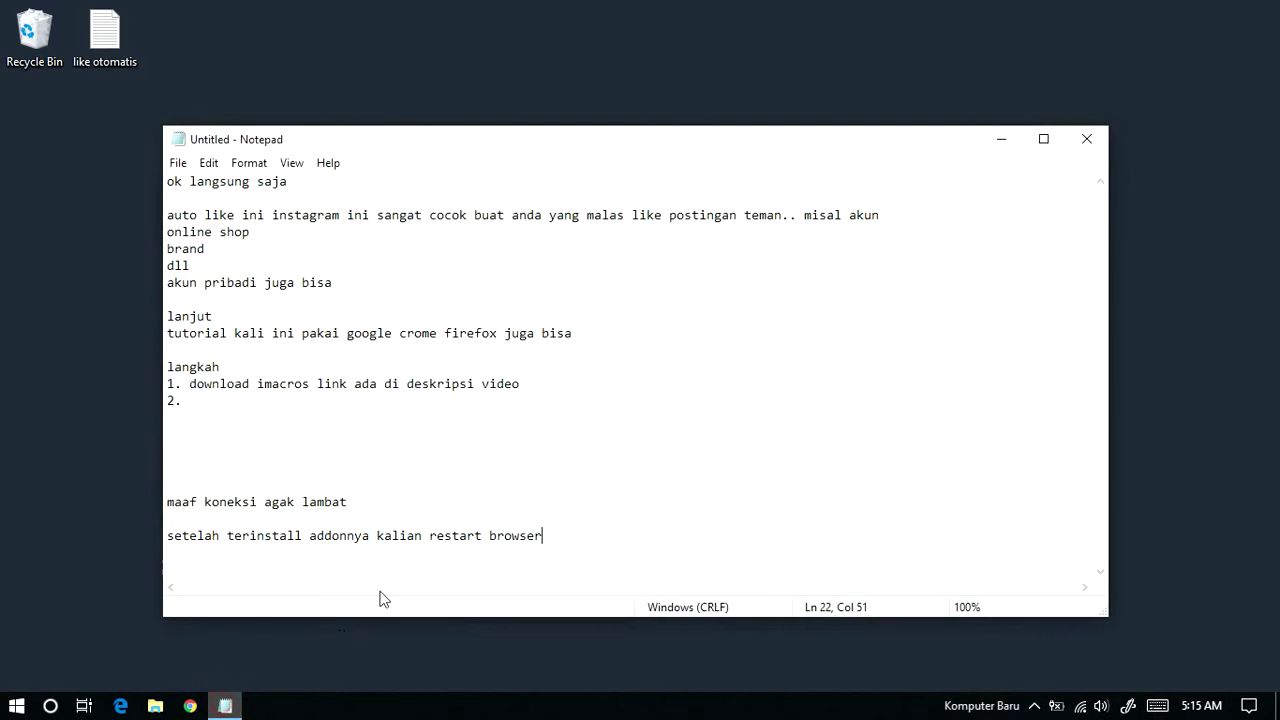
pyautogui.write('di clods')
pyautogui.press('BackSpace')
pyautogui.press('BackSpace')
pyautogui.write('se buk')
pyautogui.write('a lagi bi')
pyautogui.write('ar ')
pyautogui.write('ramuan ')
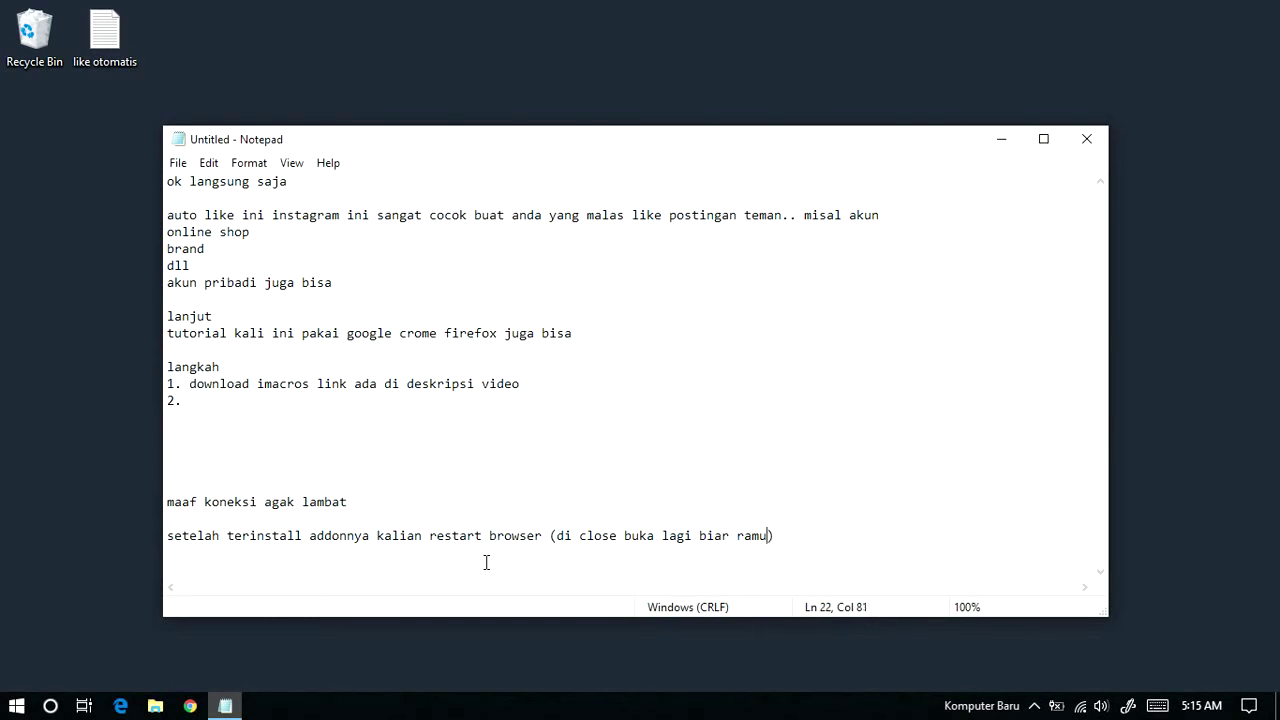
pyautogui.write('kita manjur hehe')
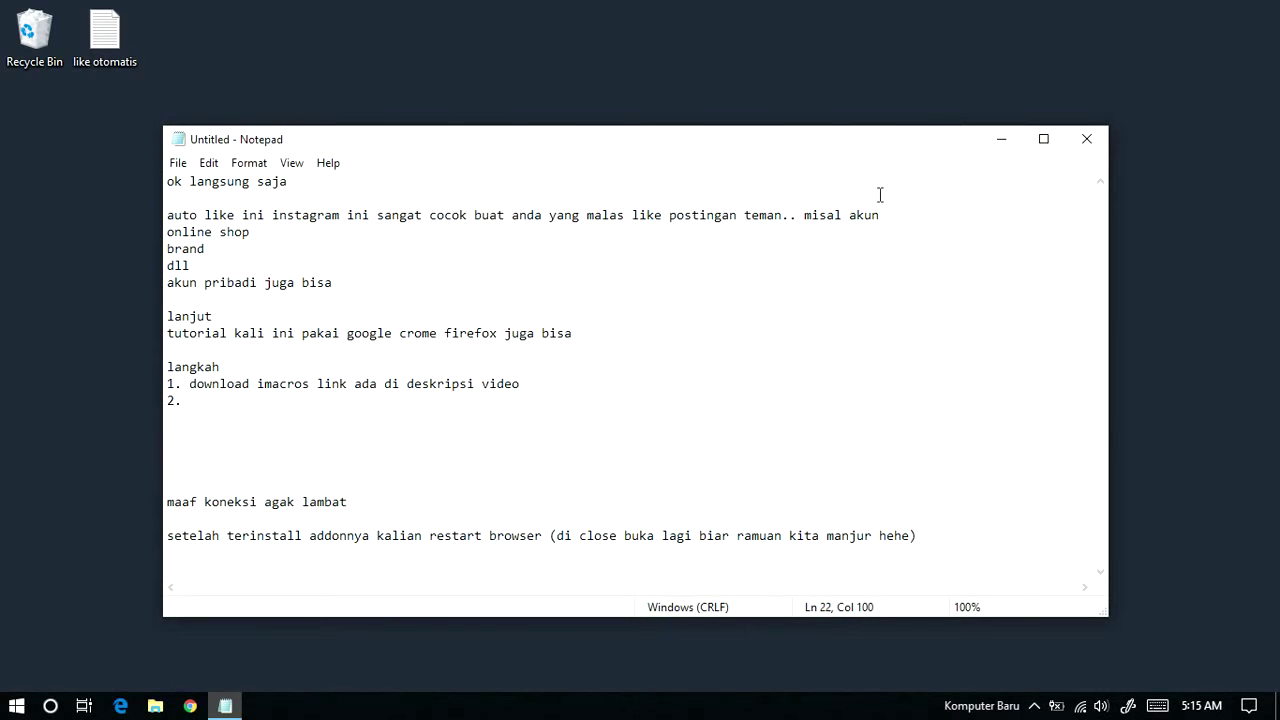
# Minimize Notepad and relaunch Google Chrome
pyautogui.click(1001, 140)
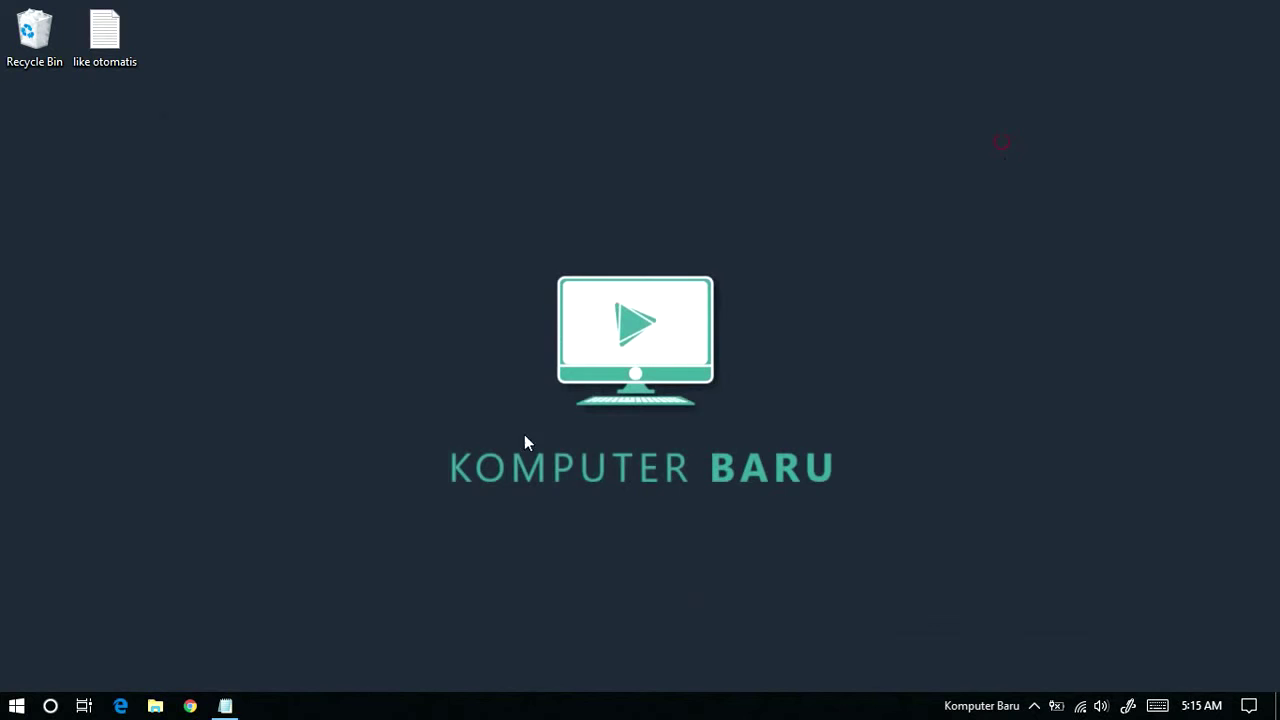
pyautogui.moveTo(243, 706)
pyautogui.click(191, 706)
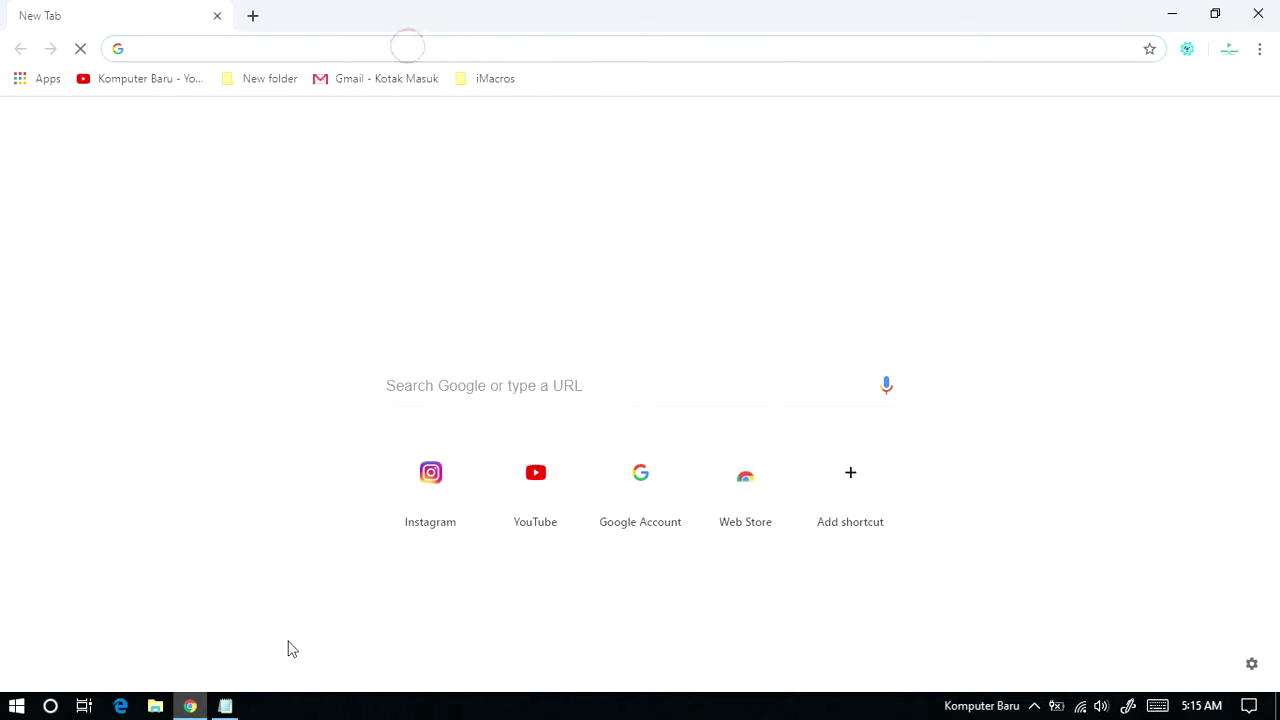
# Bring Notepad back and complete the second list item with "lanjut tutorial"
pyautogui.click(225, 706)
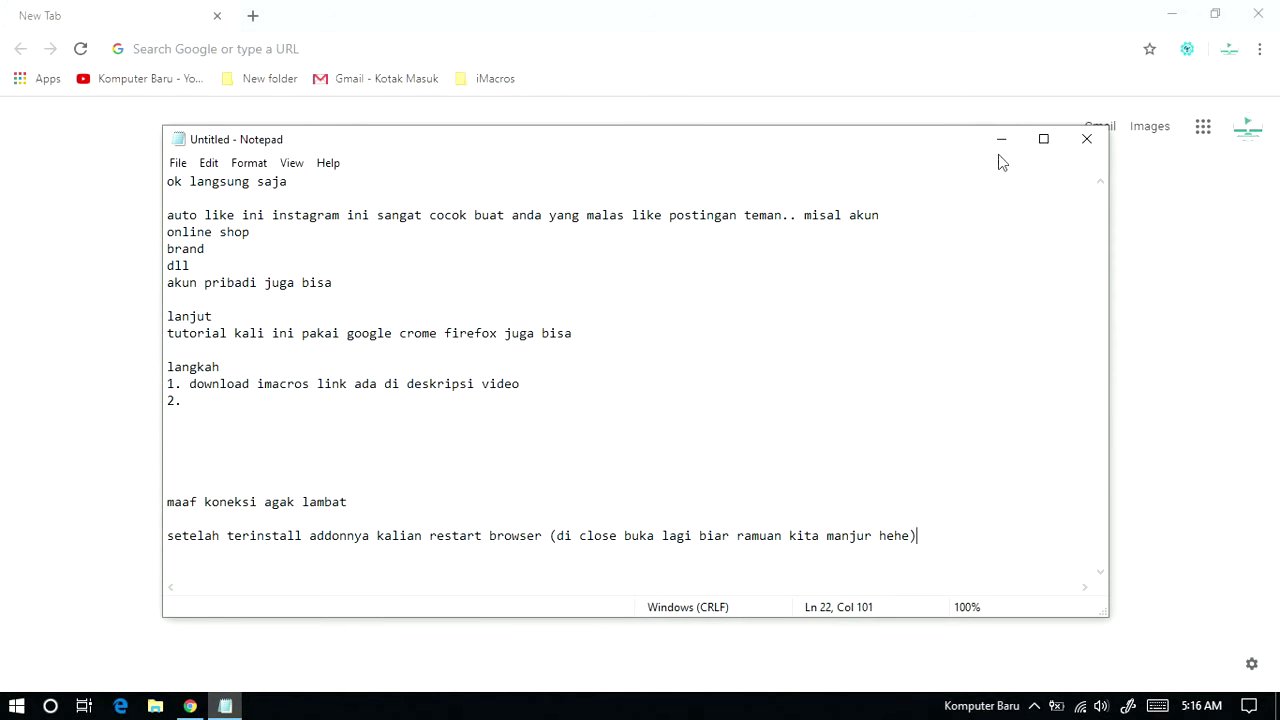
pyautogui.click(416, 402)
pyautogui.write('lanjut tutorial')
# Open the iMacros panel, expand the Demo-Chrome folder and open the Eval.iim macro in the iMacros Editor
pyautogui.click(1198, 55)
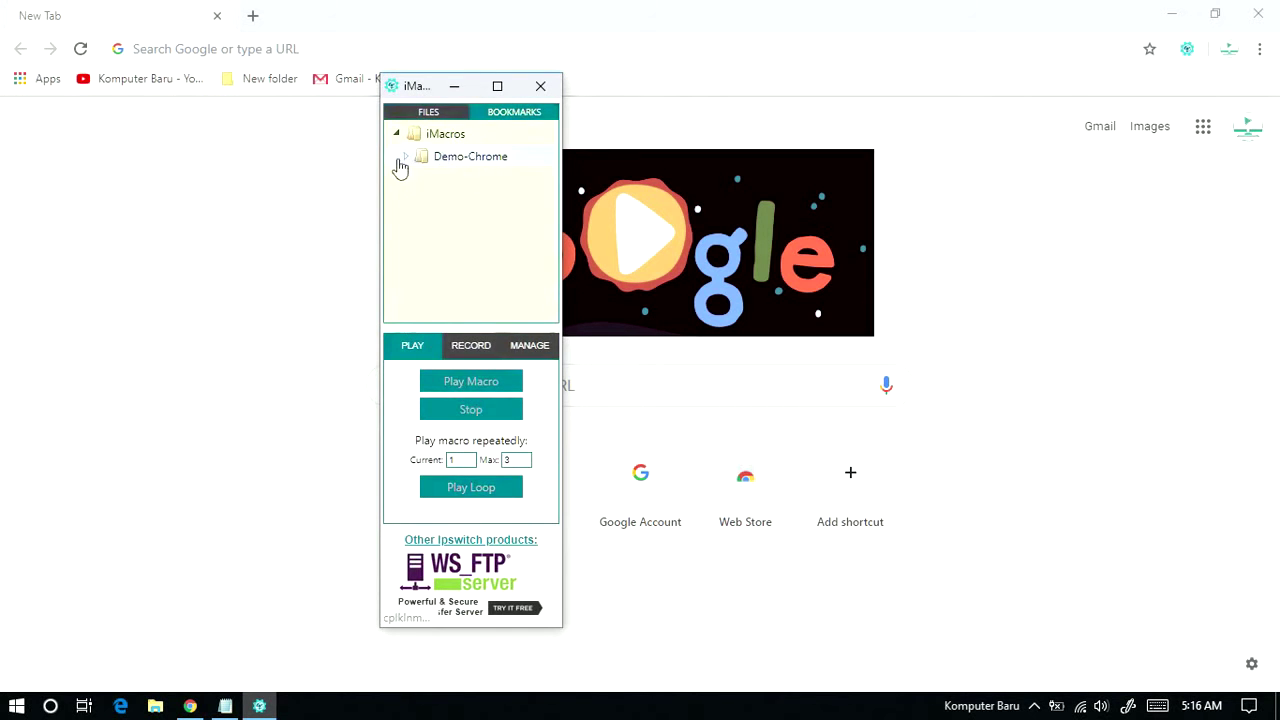
pyautogui.click(405, 160)
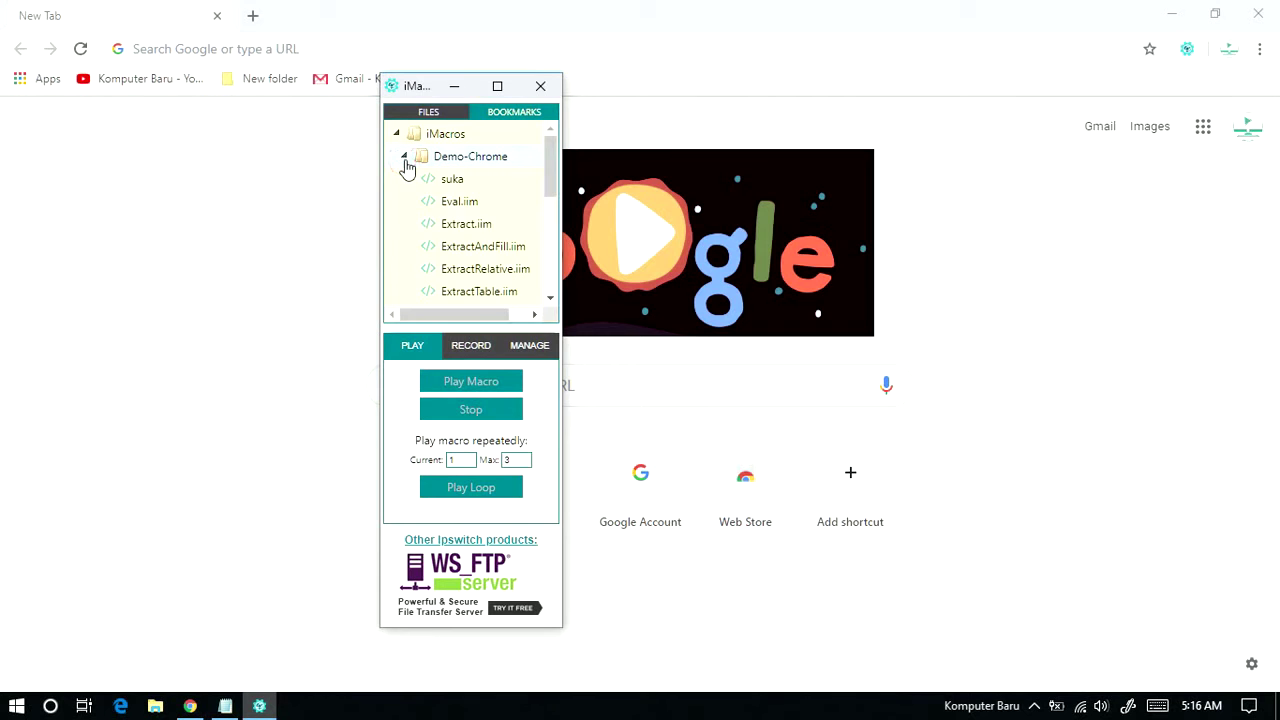
pyautogui.rightClick(463, 182)
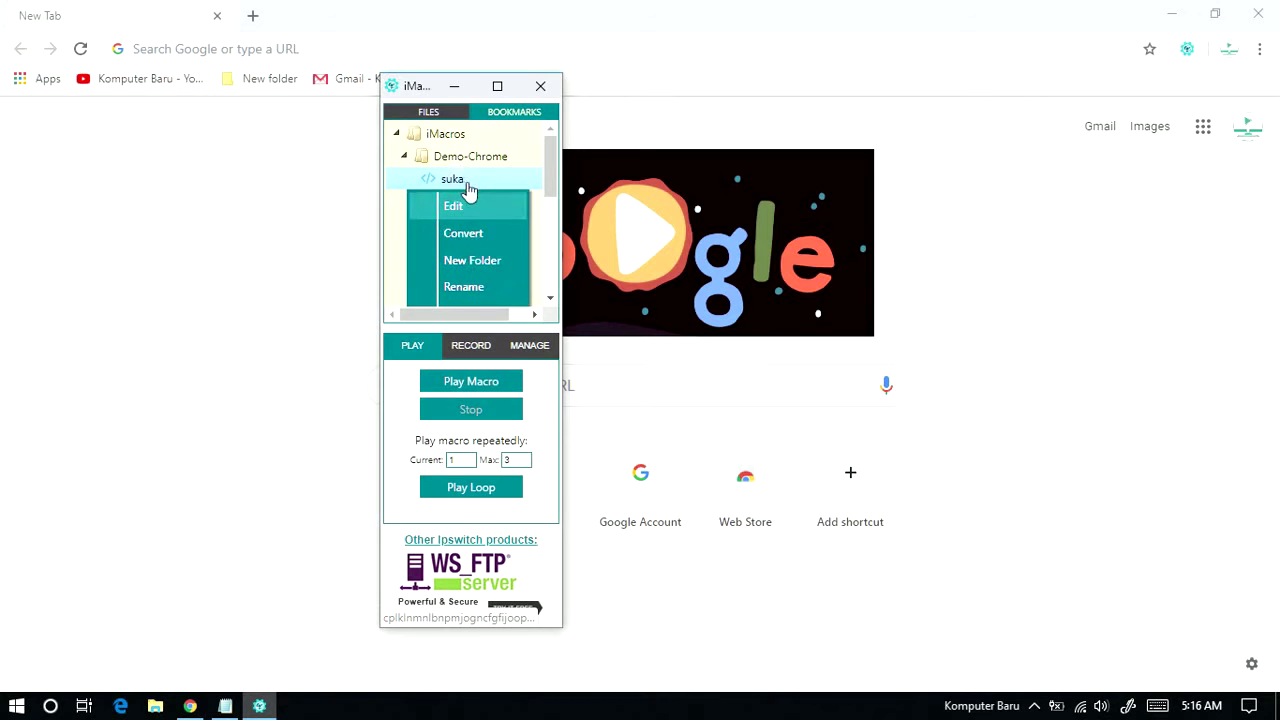
pyautogui.click(532, 187)
pyautogui.rightClick(452, 202)
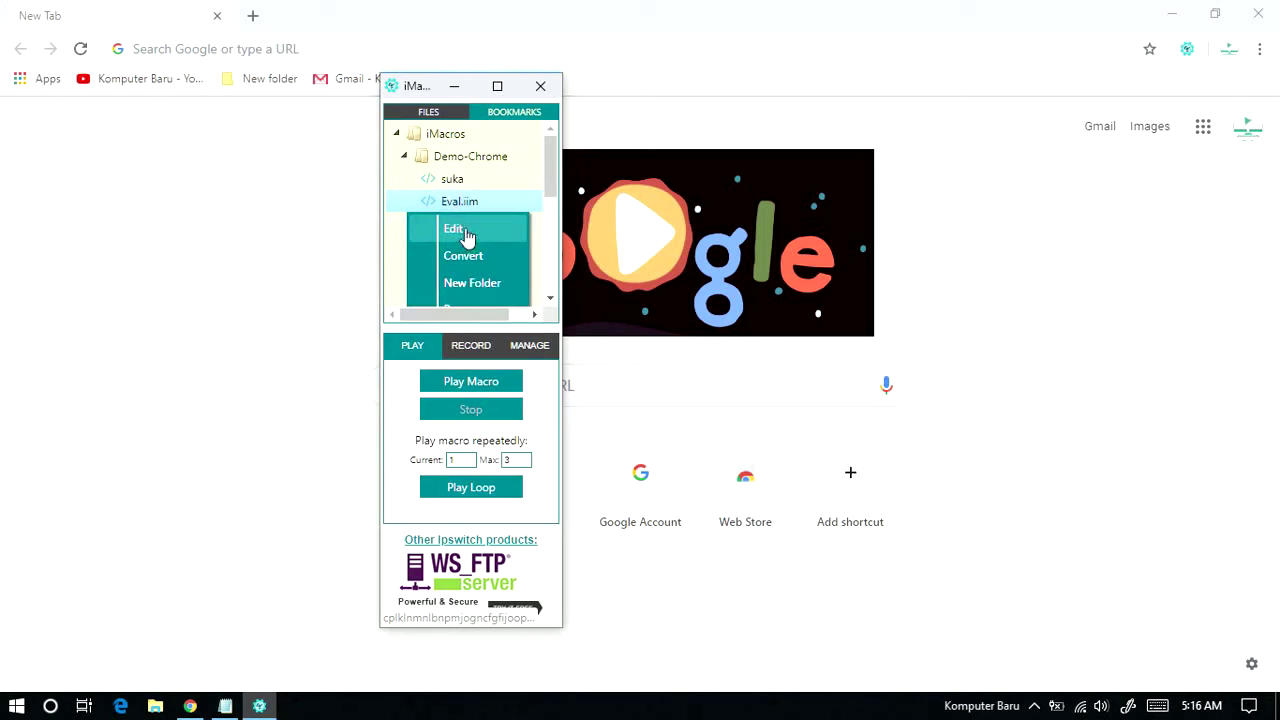
pyautogui.click(465, 233)
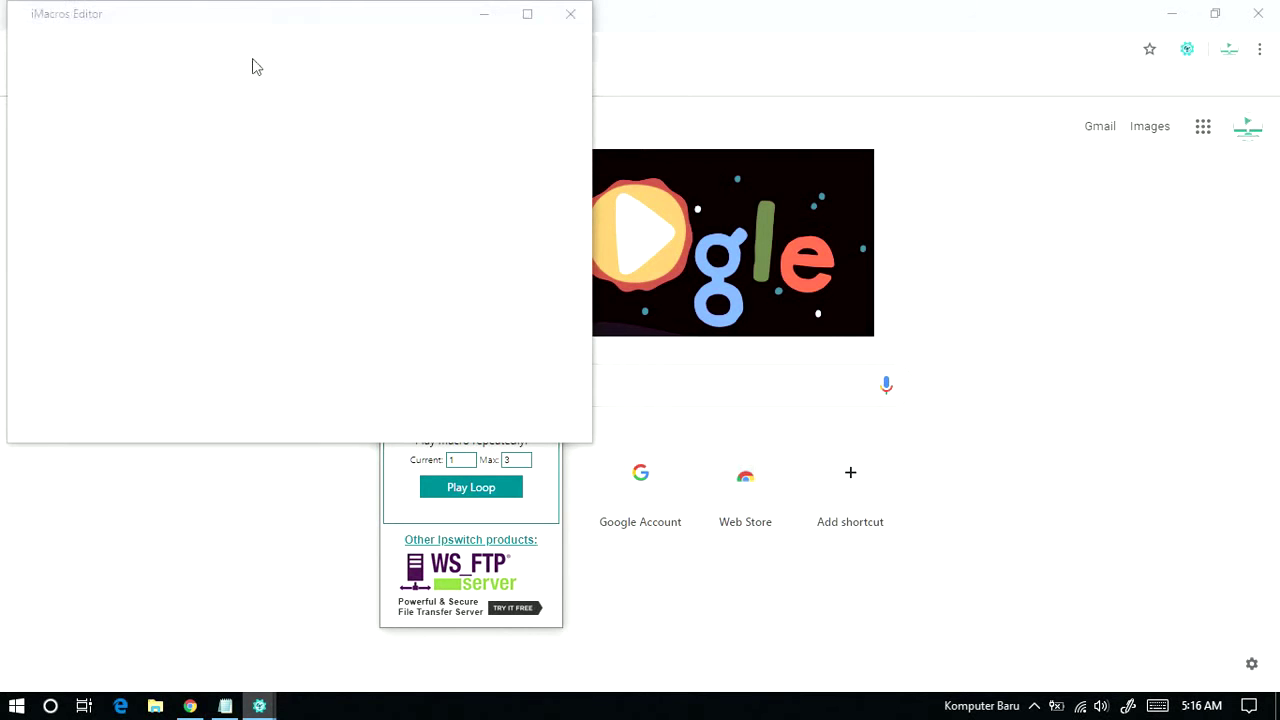
pyautogui.moveTo(234, 23); pyautogui.dragTo(556, 121)
pyautogui.scroll(-1, 424, 400)
# In the untitled Notepad notes, add the third list item "copy script yang sudah saya buat file ada di link deskripsi silahkan kalian download"
pyautogui.click(225, 706)
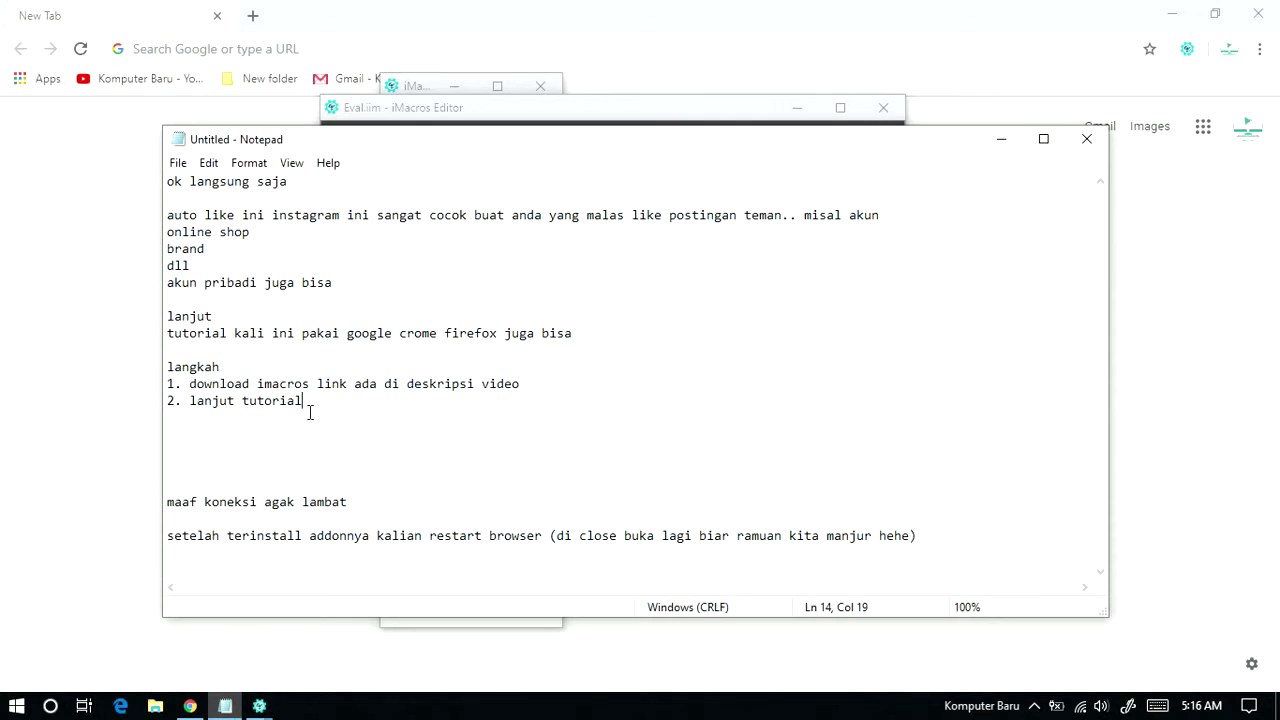
pyautogui.press('Return')
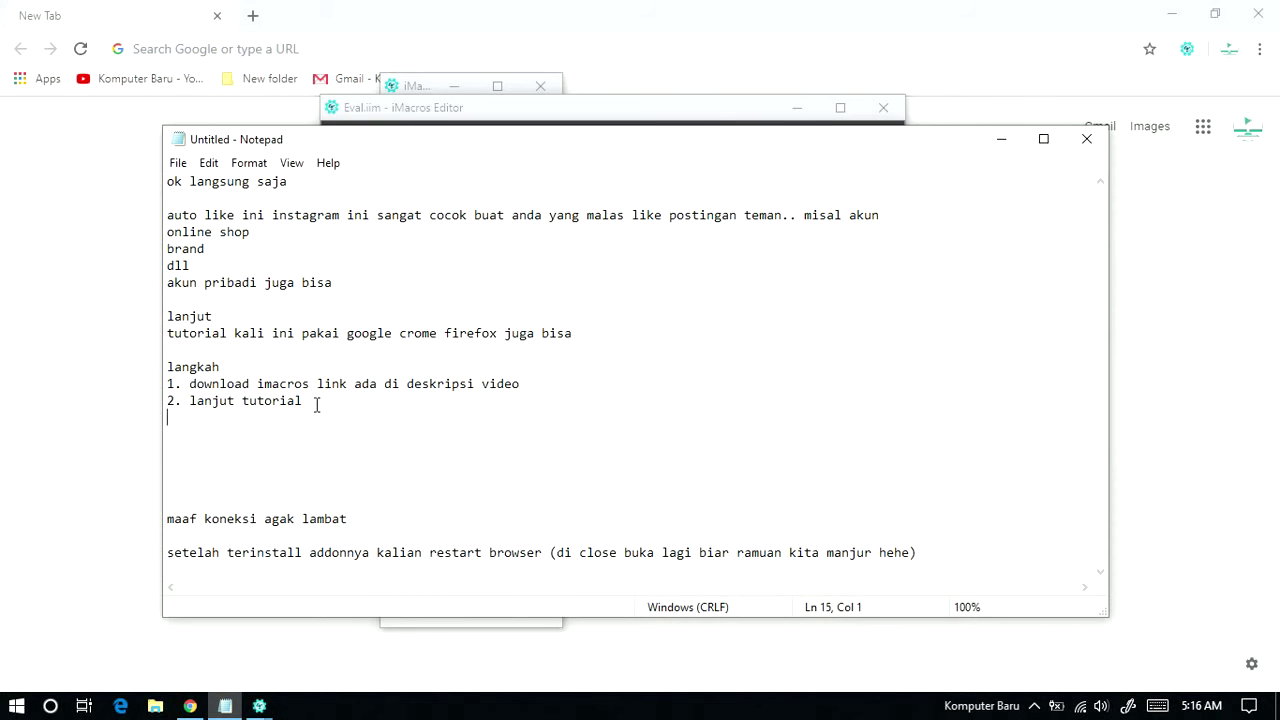
pyautogui.write('3. copy script yang sudah')
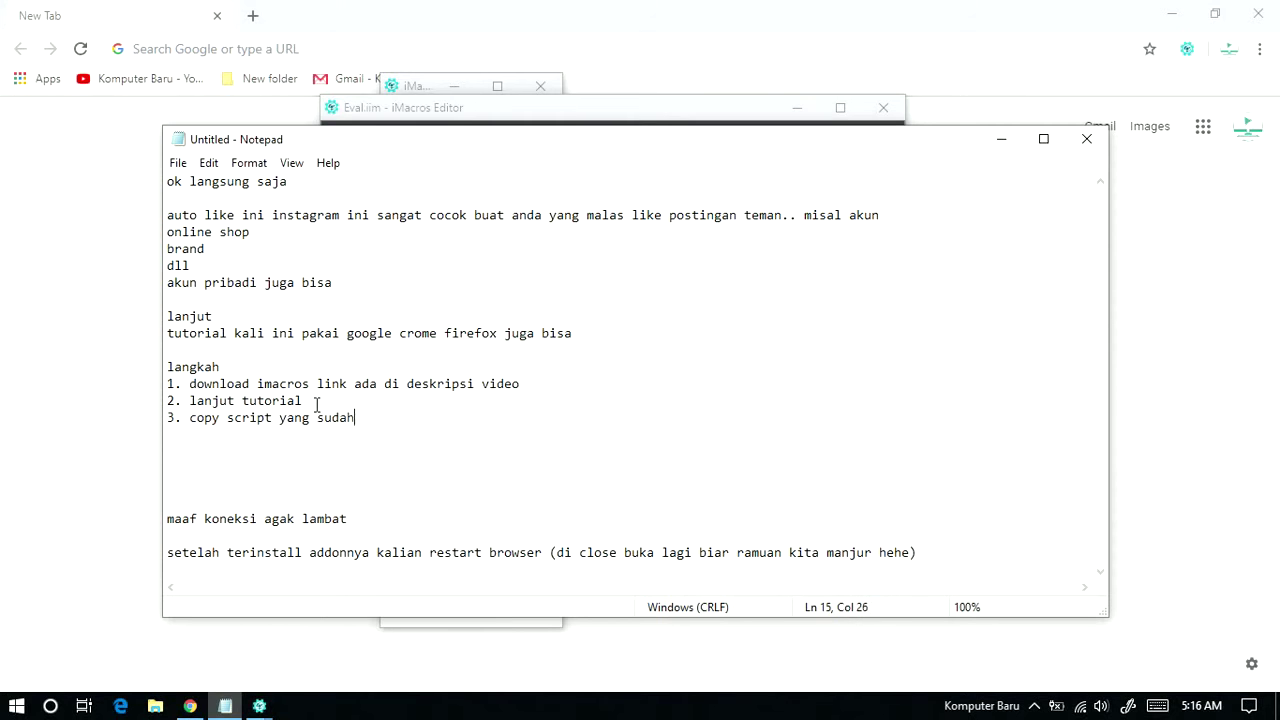
pyautogui.write(' saya buat file ada di link deskripsi')
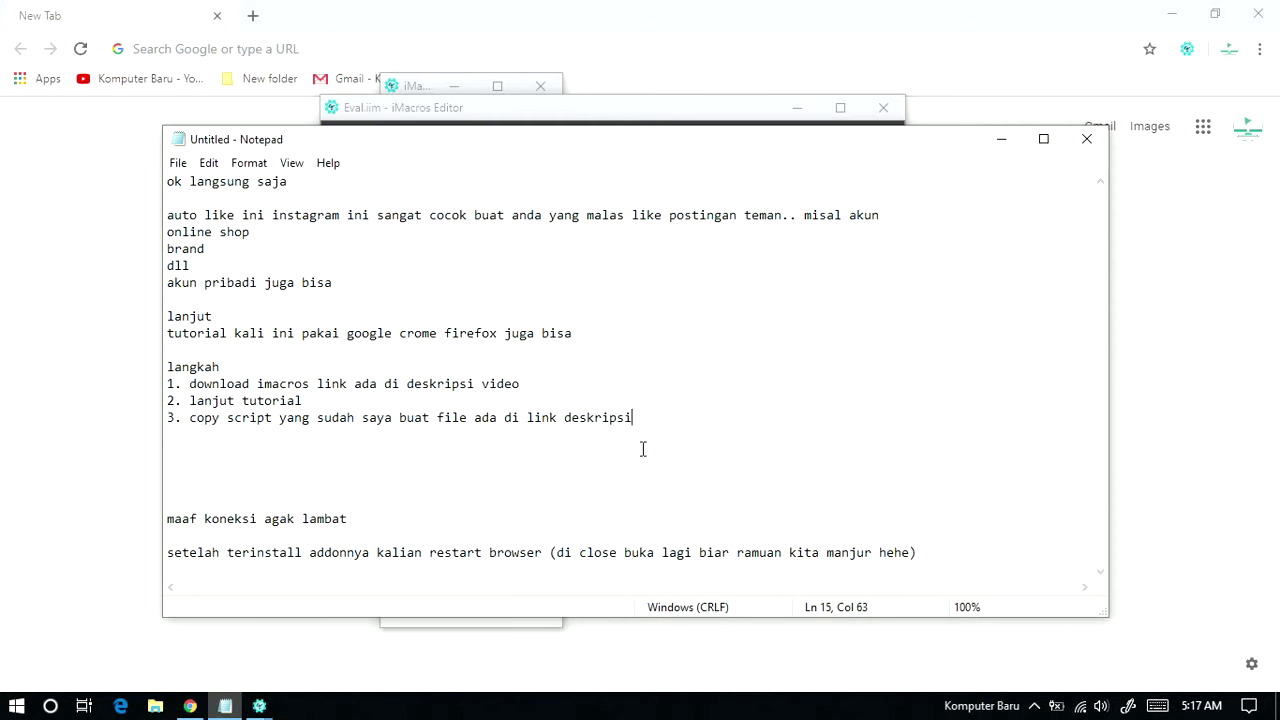
pyautogui.write(' silahkan kalian download')
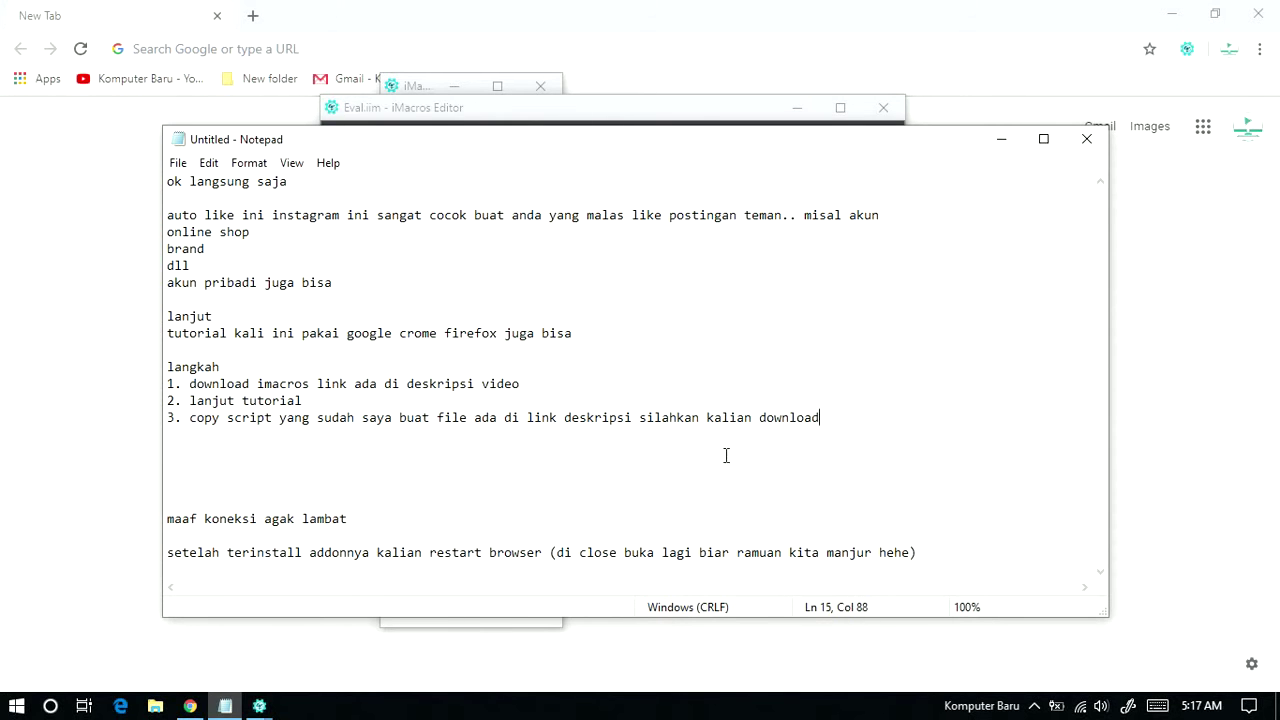
# Show the desktop, open the "like otomatis" text file for a brief look and close it again
pyautogui.press('super+d')
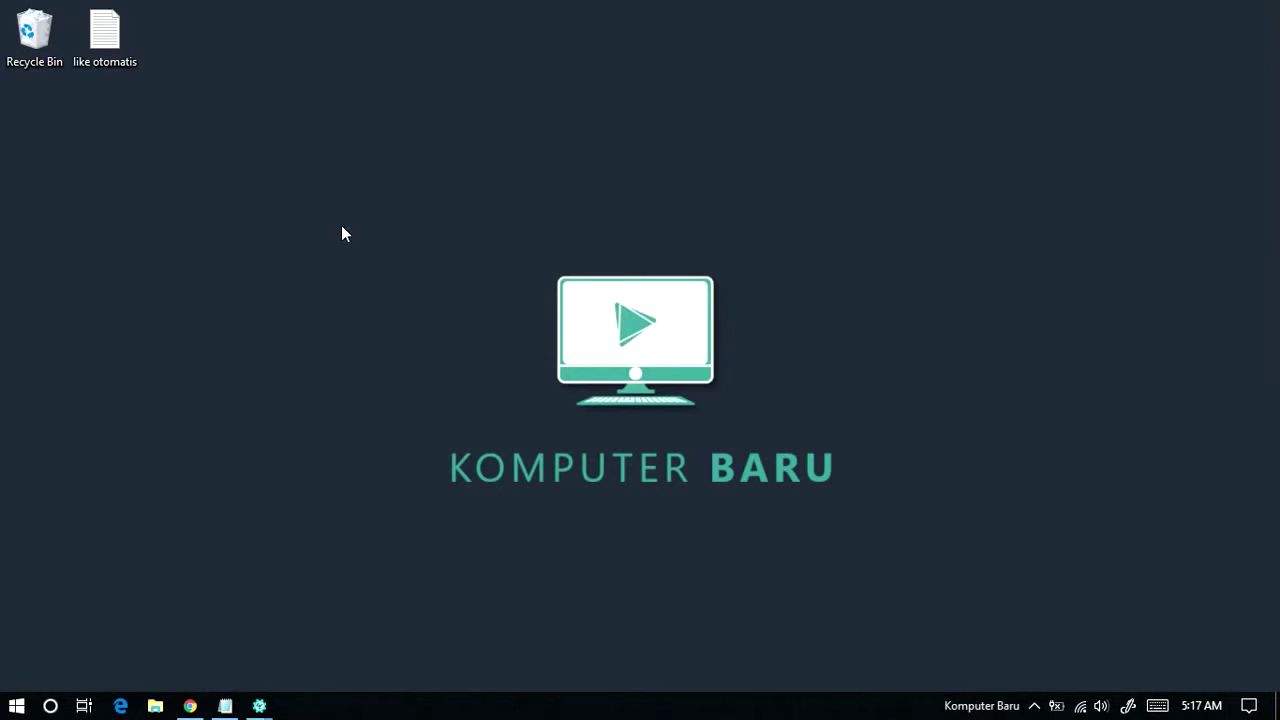
pyautogui.click(97, 50)
pyautogui.doubleClick(97, 50)
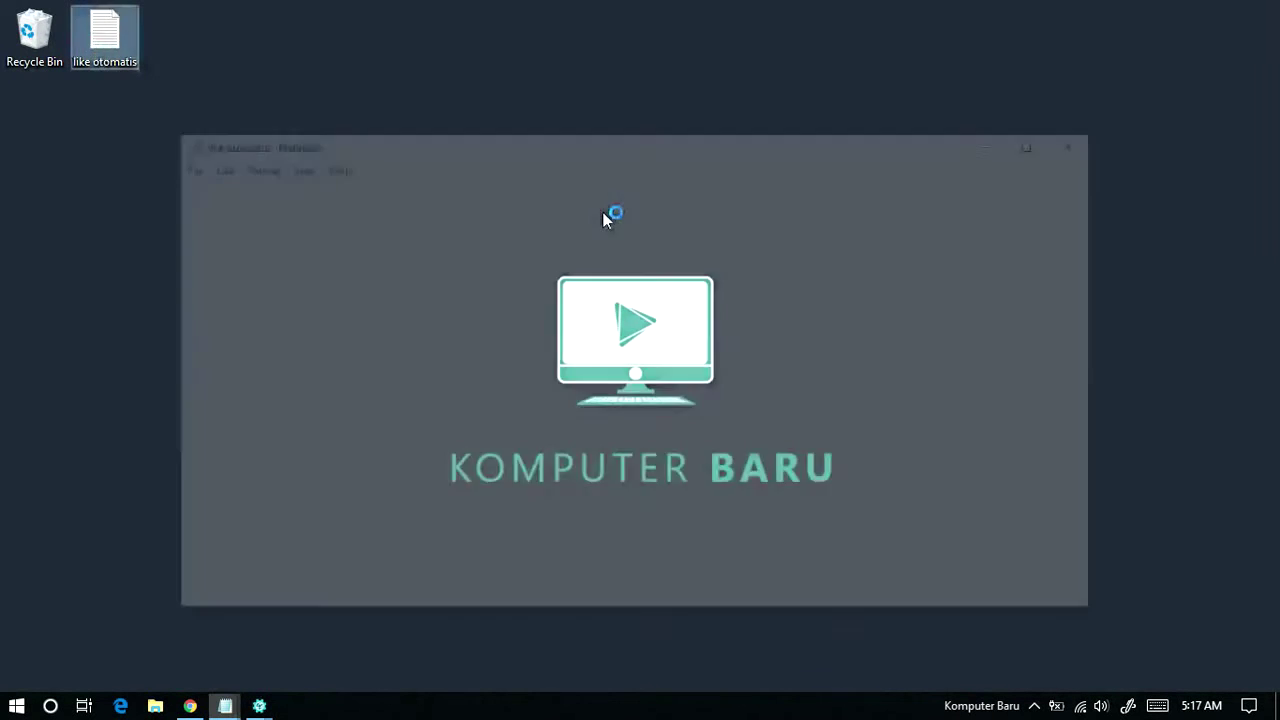
pyautogui.click(446, 252)
pyautogui.click(1086, 138)
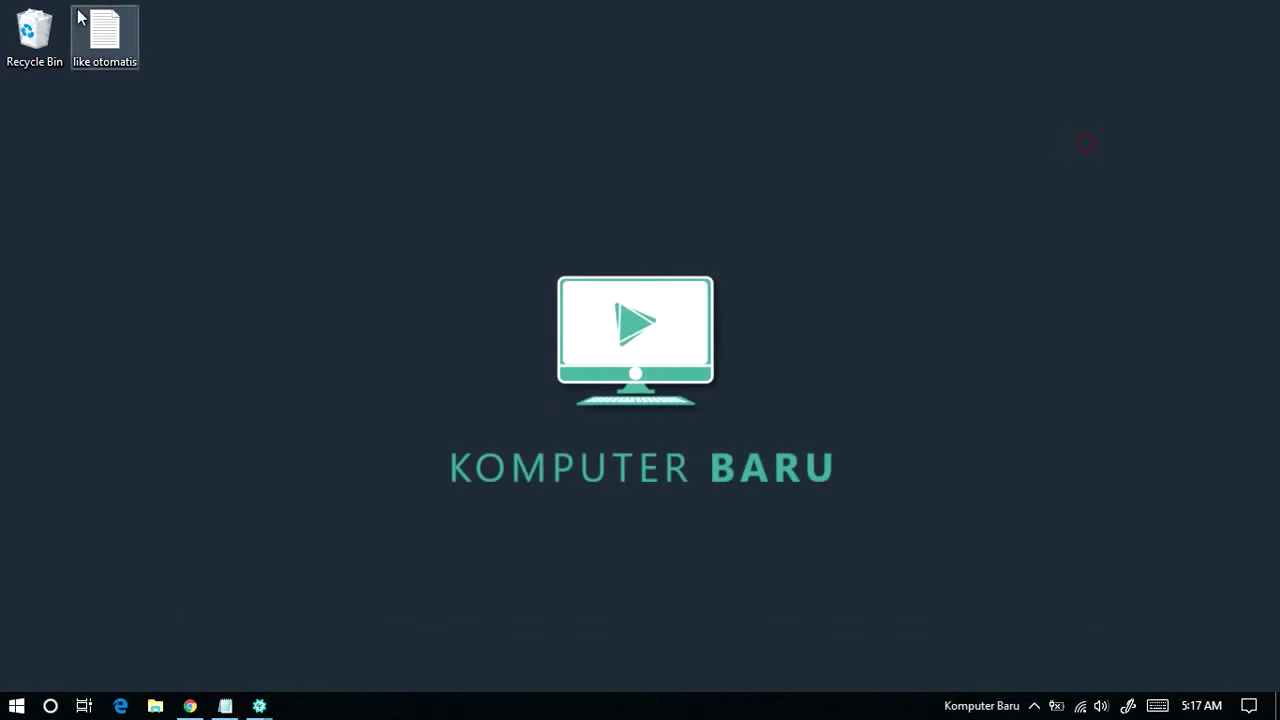
pyautogui.click(116, 61)
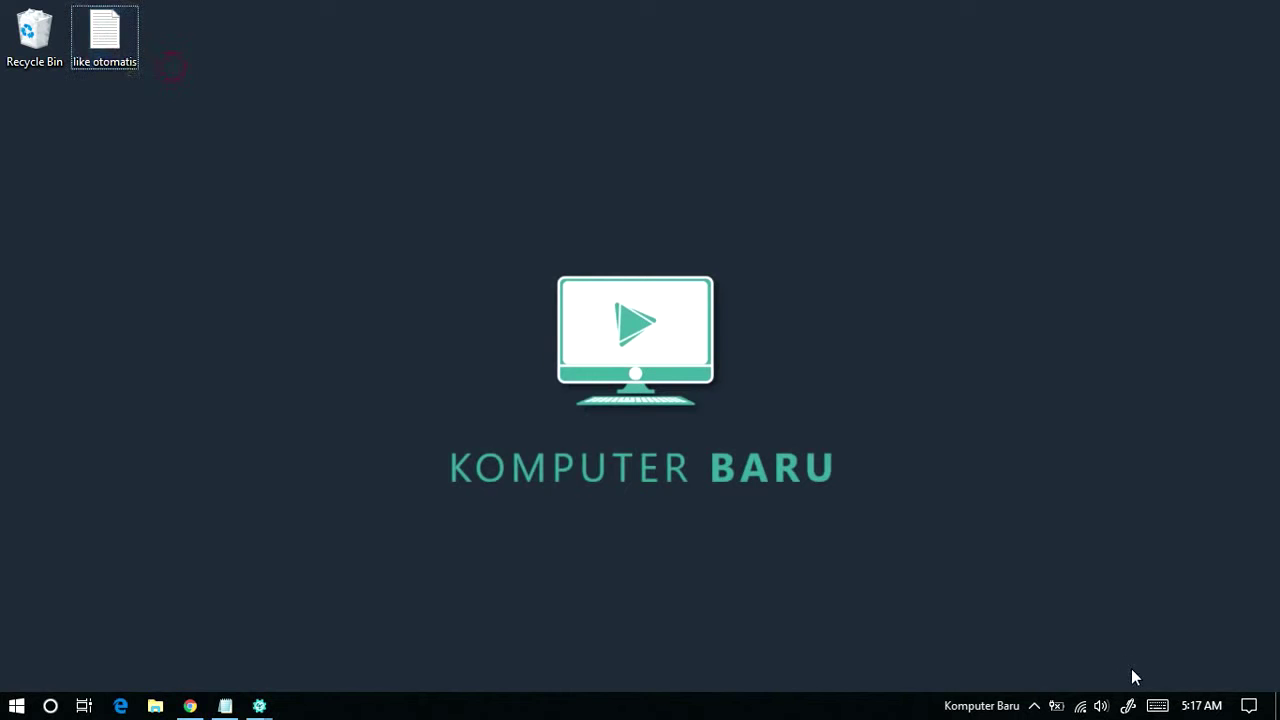
pyautogui.click(1034, 706)
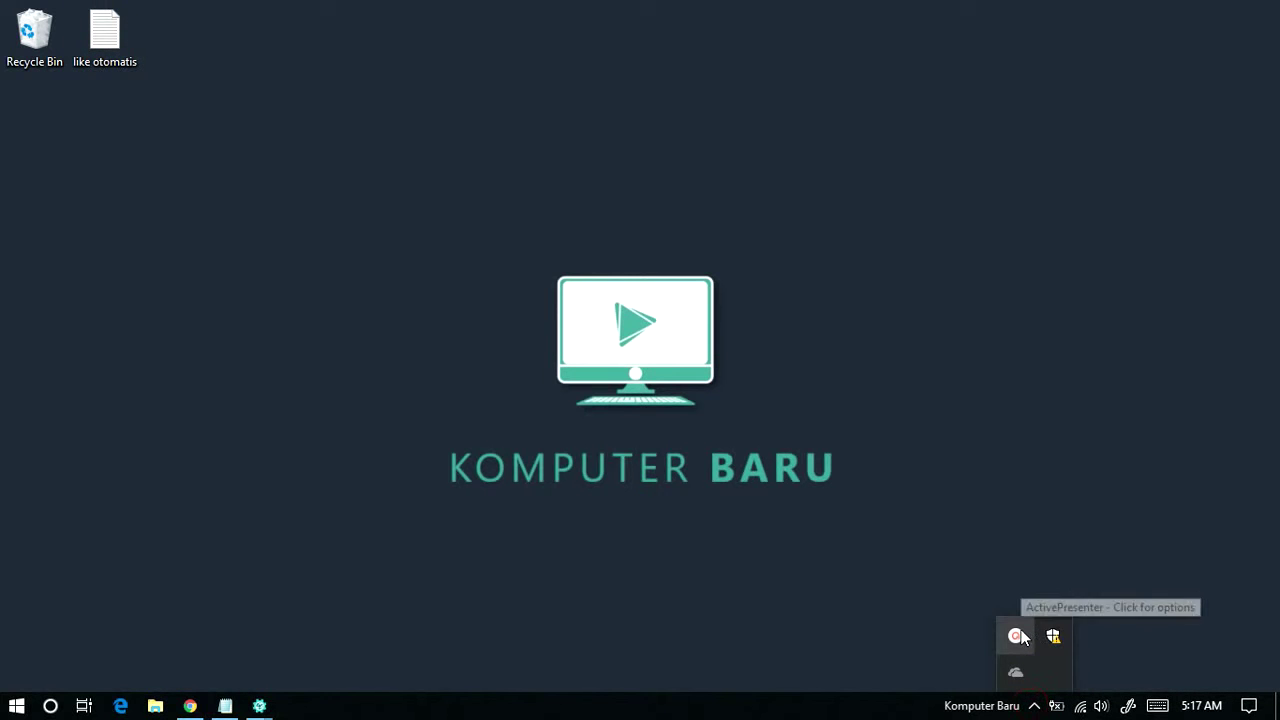
pyautogui.click(1017, 636)
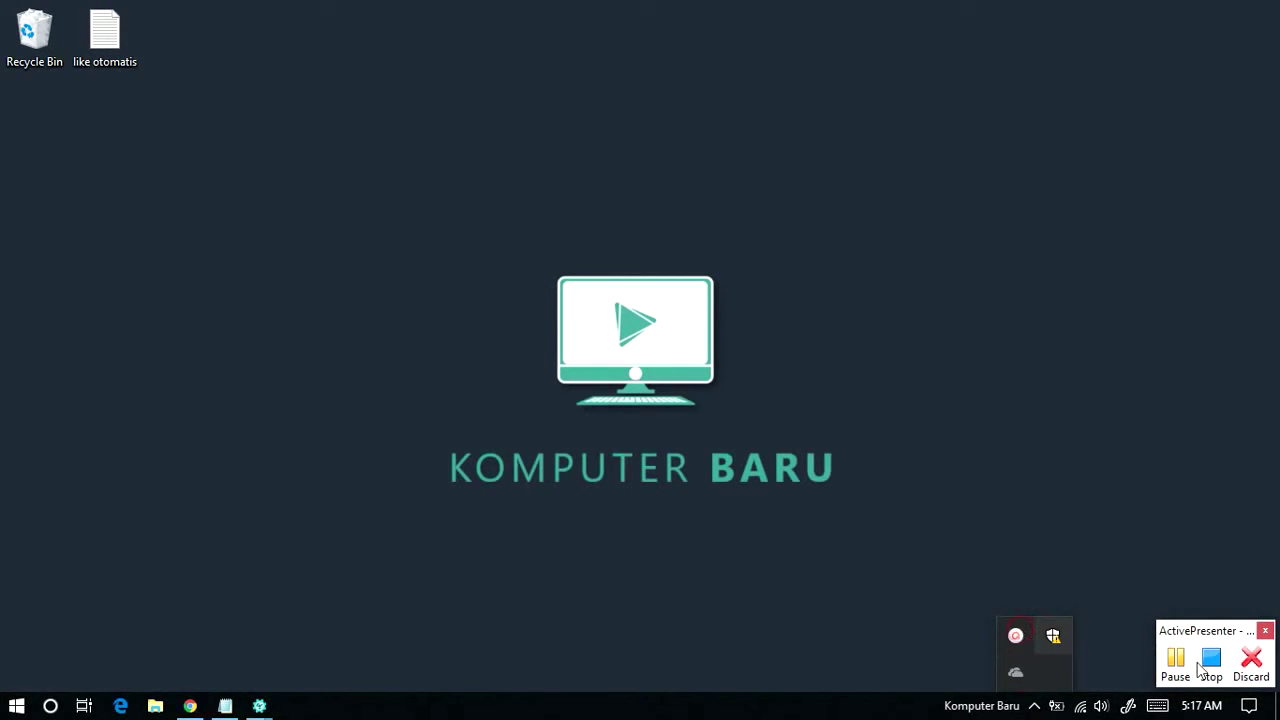
pyautogui.click(1176, 662)
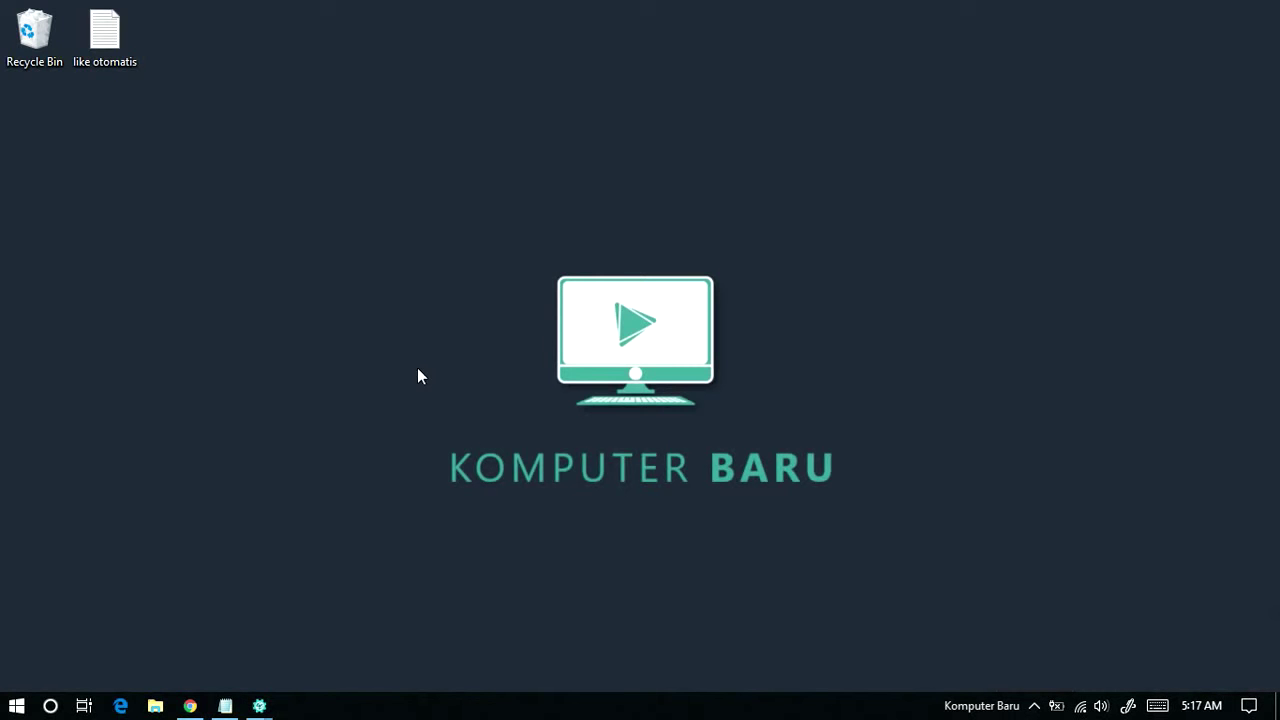
# Copy the entire script from the desktop file "like otomatis" and replace all the code of Eval.iim in the iMacros Editor with it
pyautogui.doubleClick(105, 38)
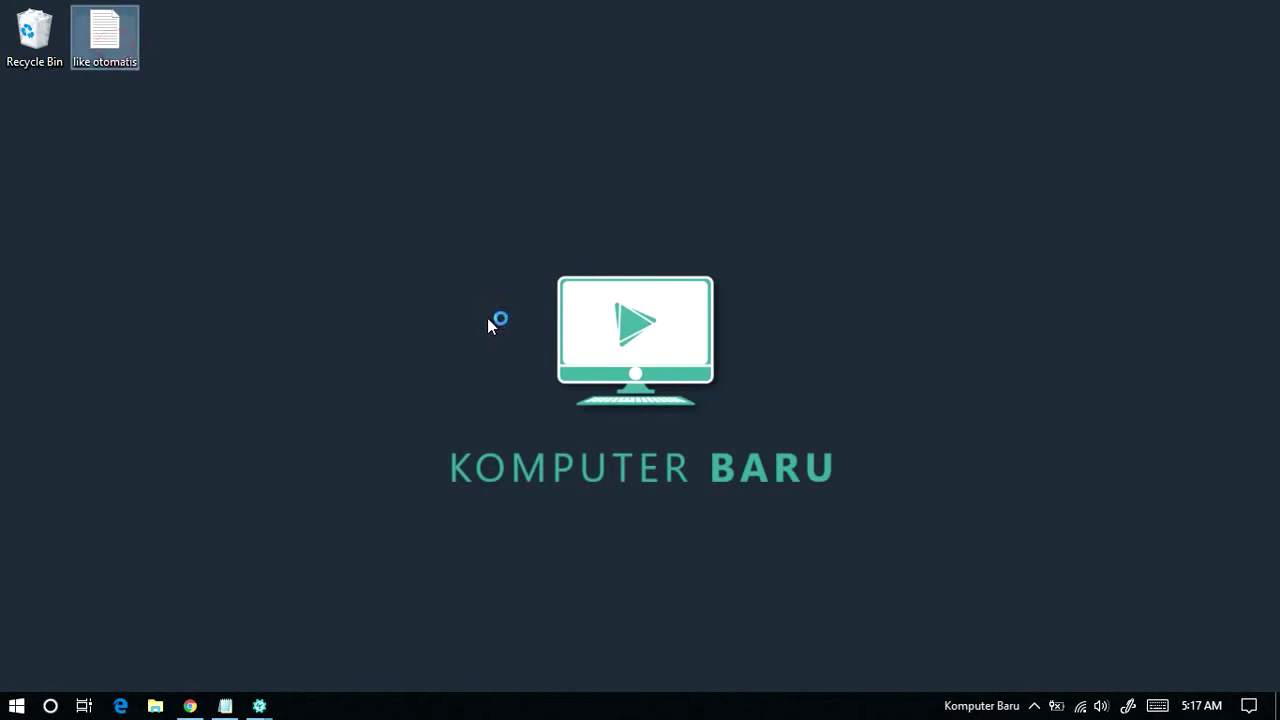
pyautogui.hotkey('ctrl', 'a')
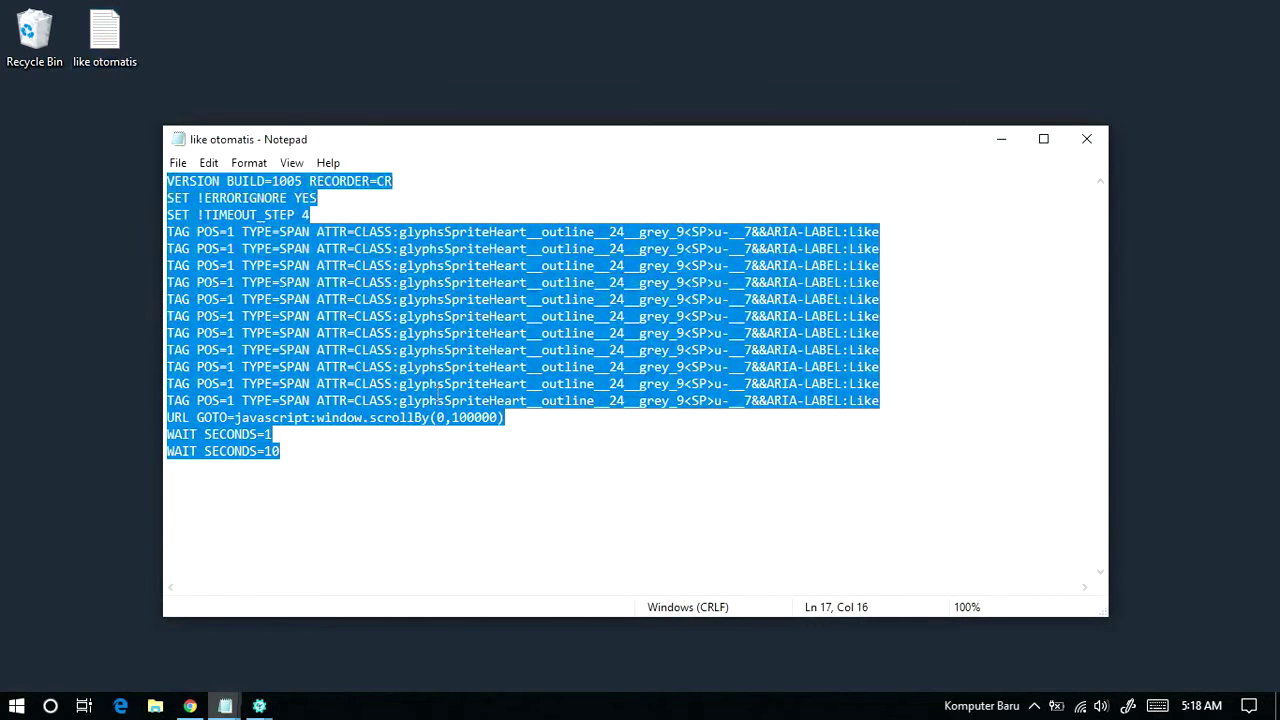
pyautogui.click(258, 705)
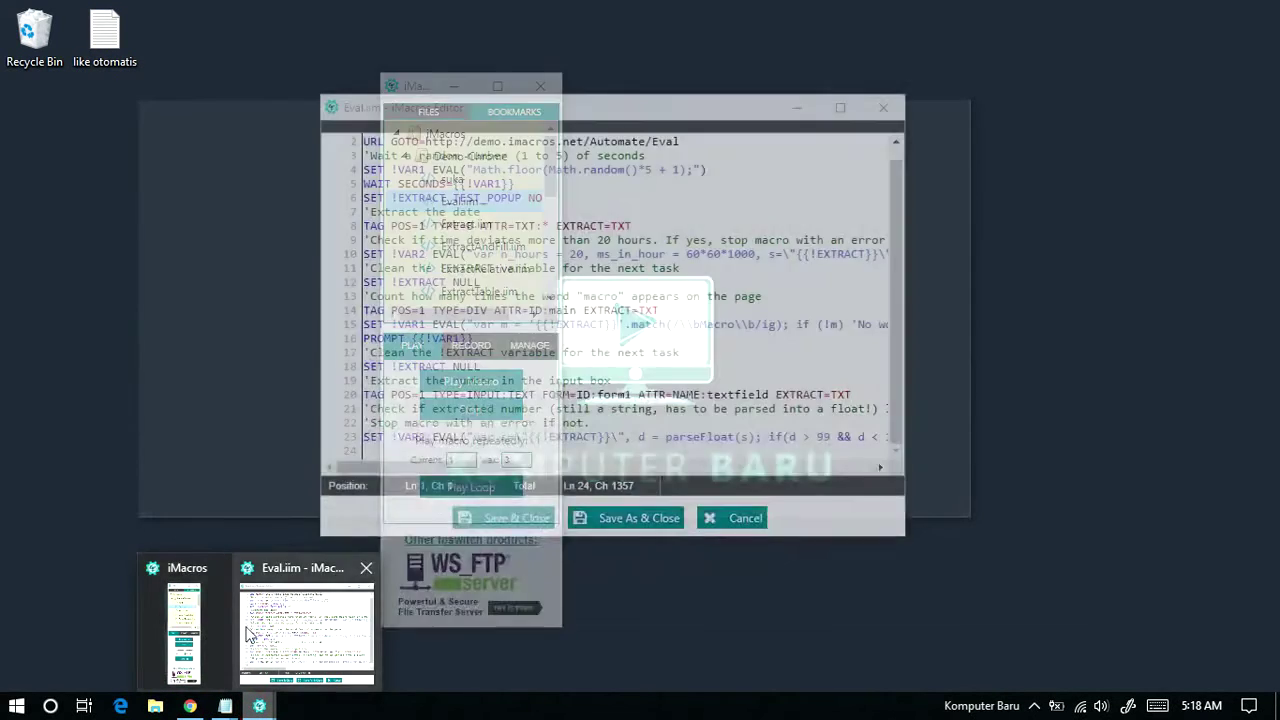
pyautogui.click(300, 632)
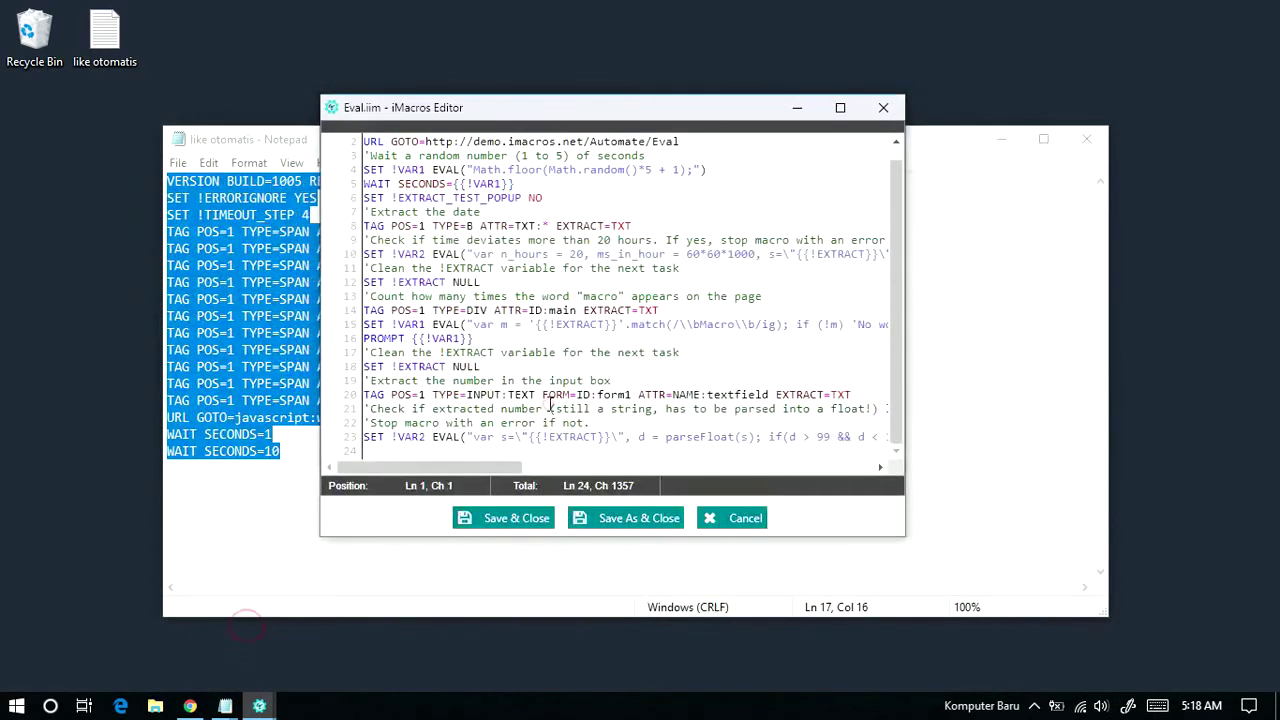
pyautogui.hotkey('ctrl', 'a')
pyautogui.hotkey('ctrl', 'v')
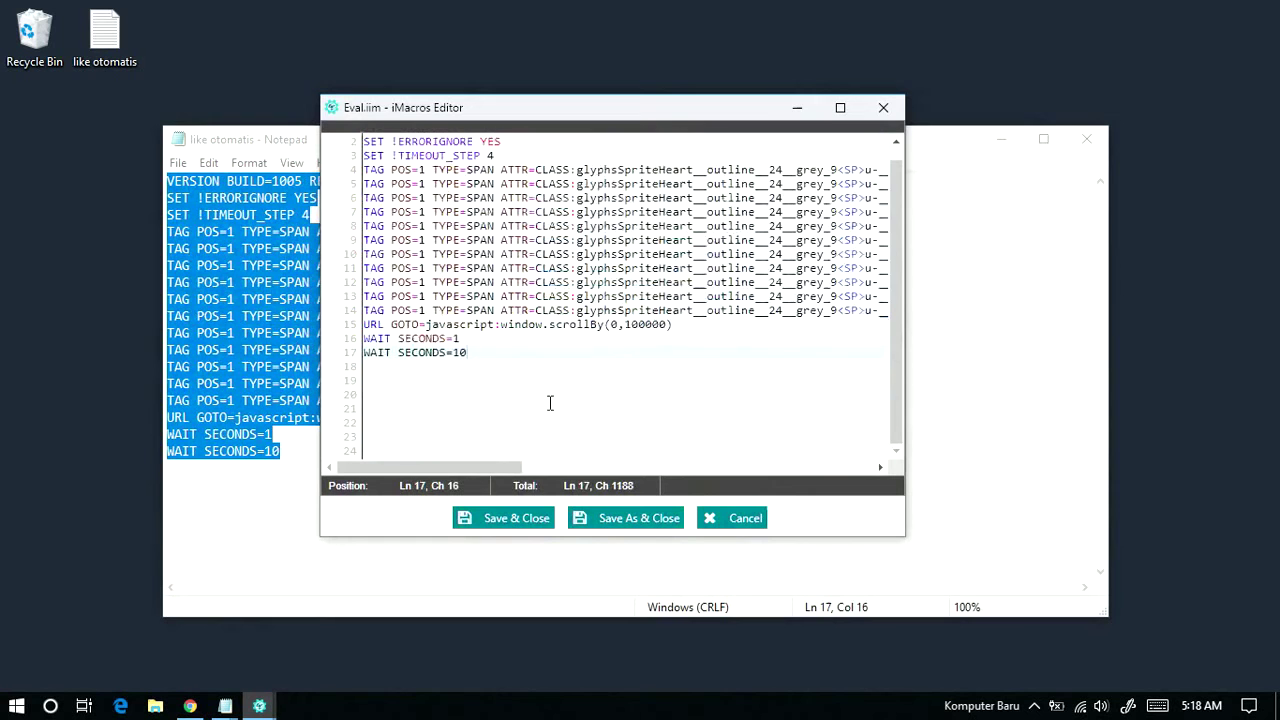
# Save the edited macro under a new name, entering "suka ig otomatis.iim" as the macro name
pyautogui.click(617, 518)
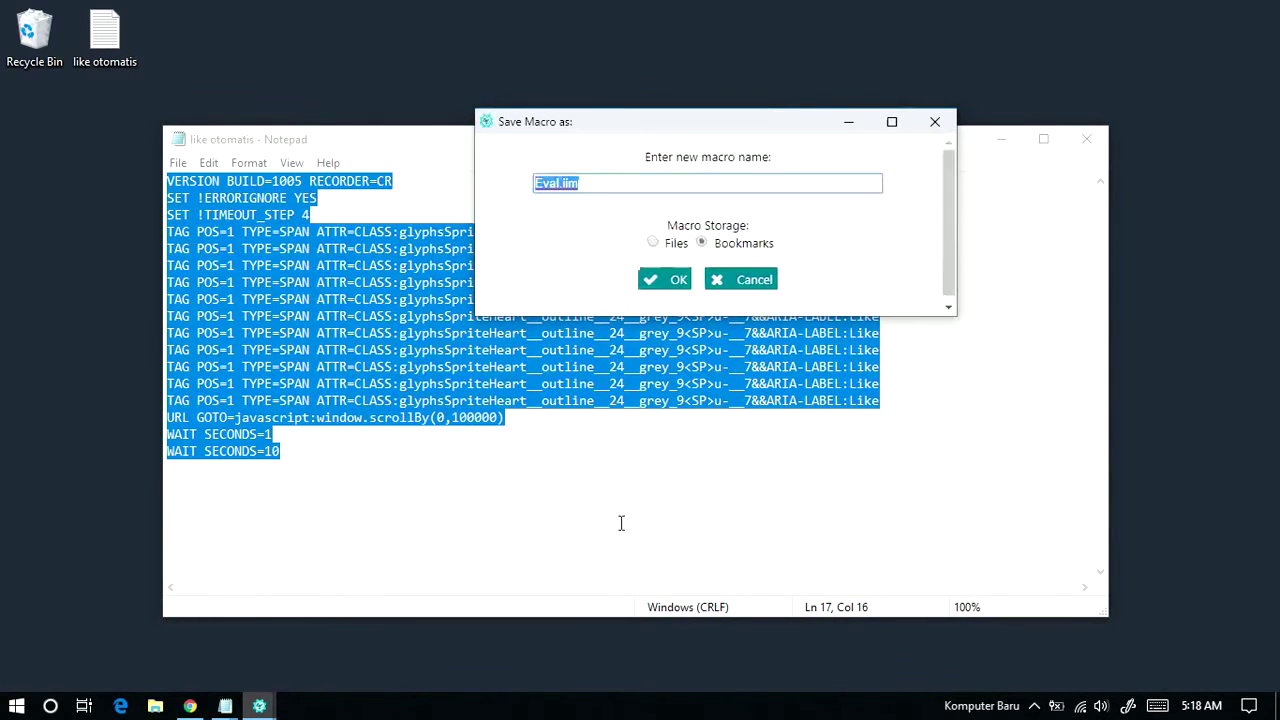
pyautogui.press('Home')
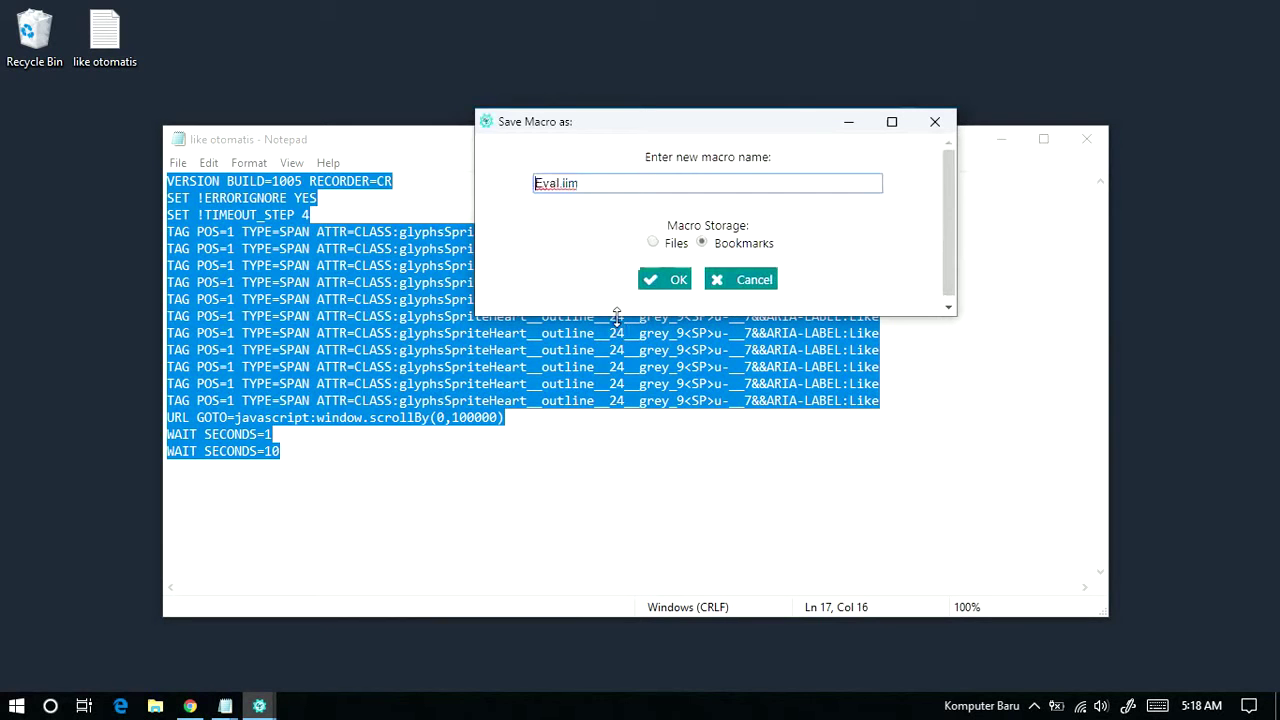
pyautogui.press('Delete')
pyautogui.press('Delete')
pyautogui.press('Delete')
pyautogui.press('Delete')
pyautogui.write('suka ig otomatis')
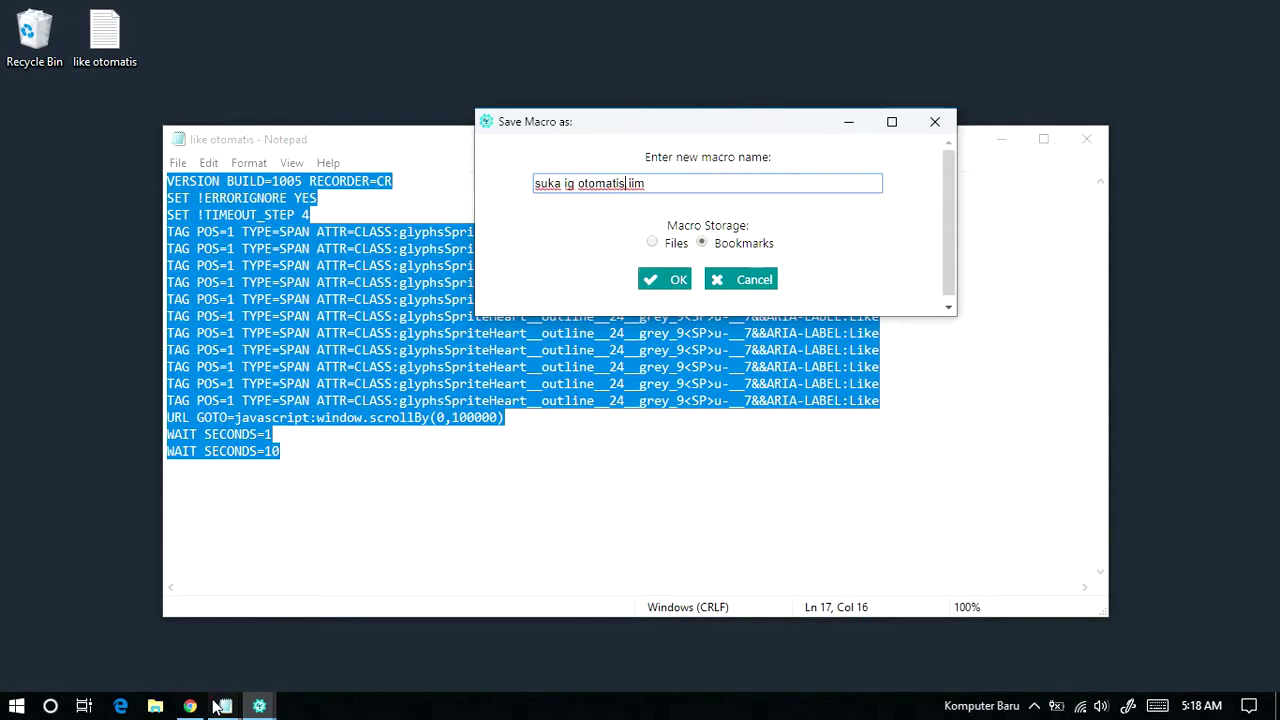
# In the untitled Notepad notes, add the fourth list item "nama bebas asalkan namabebas.iim", uncover the macro name for comparison and minimize the notes
pyautogui.moveTo(225, 706)
pyautogui.click(150, 620)
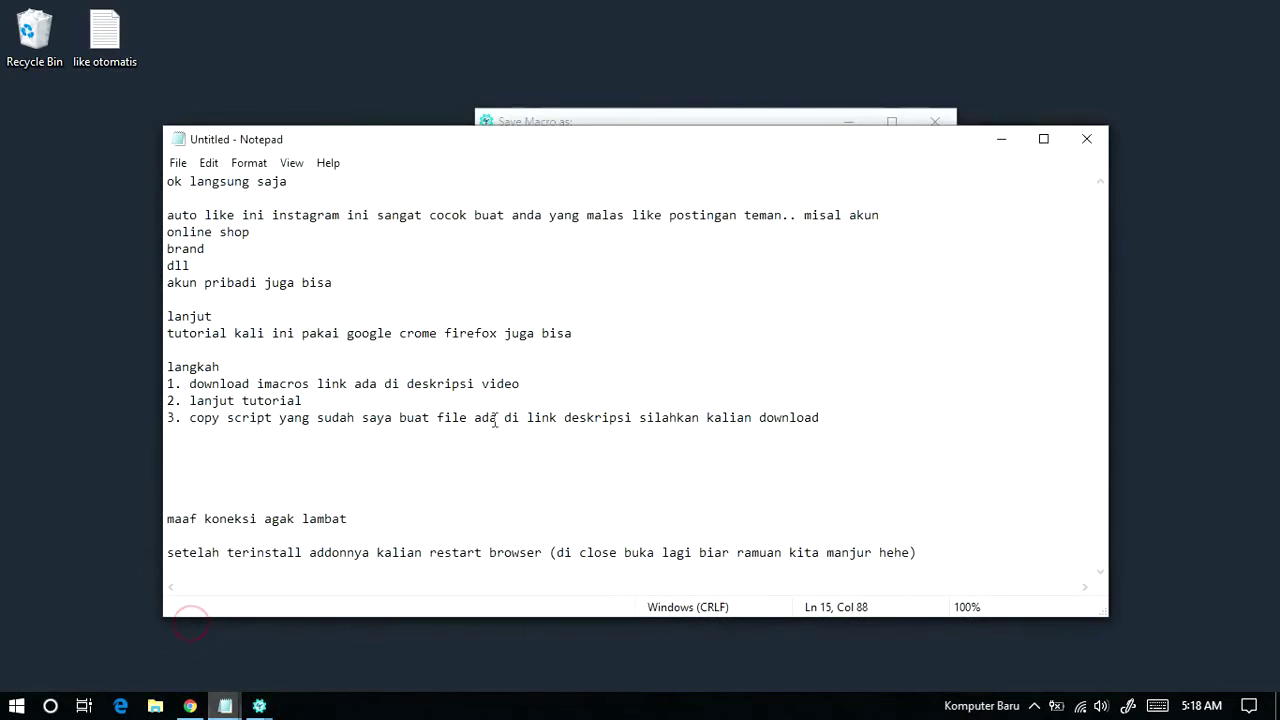
pyautogui.press('Return')
pyautogui.write('4')
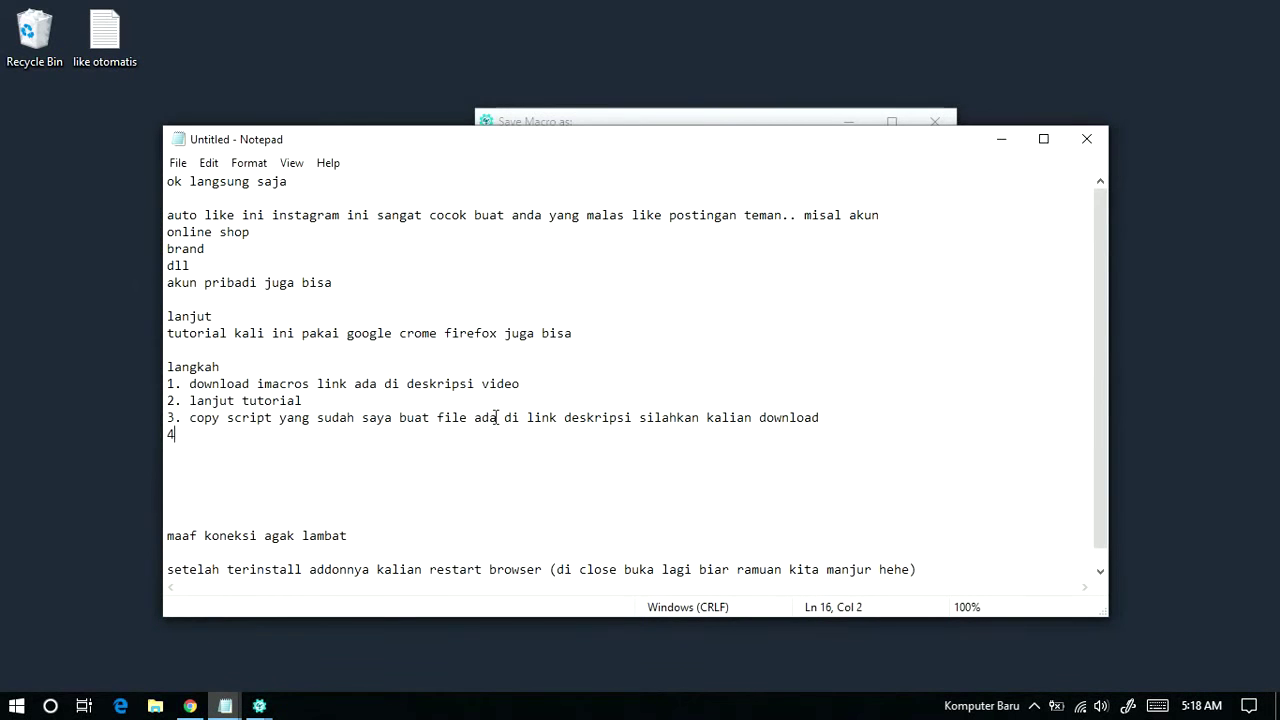
pyautogui.write('. nama bebas')
pyautogui.press('BackSpace')
pyautogui.press('BackSpace')
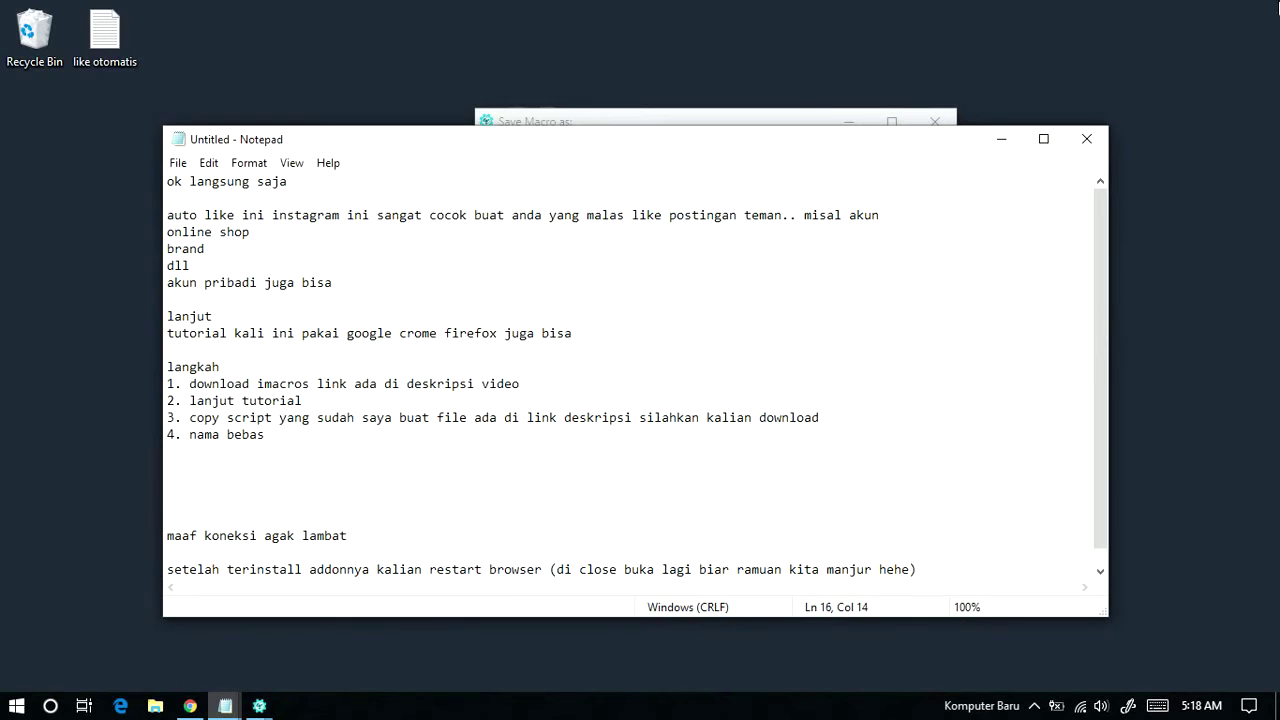
pyautogui.write('asalkan namabebas.i')
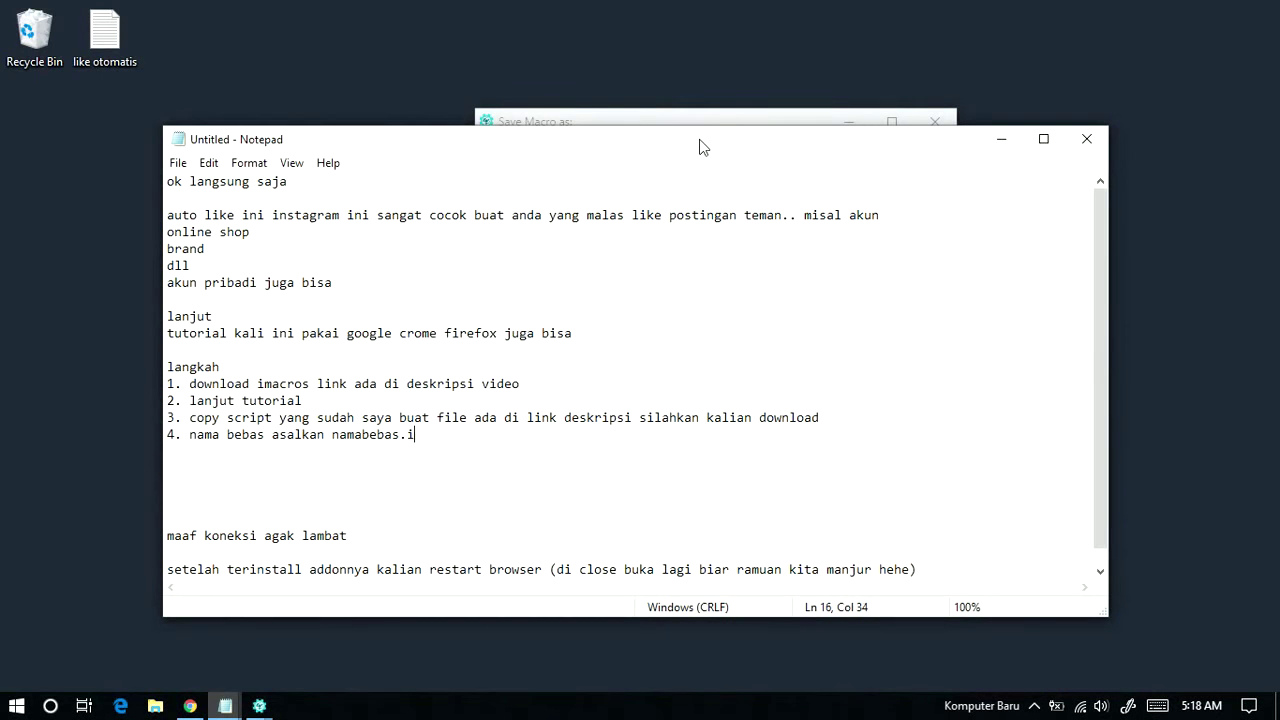
pyautogui.moveTo(568, 146); pyautogui.dragTo(568, 185)
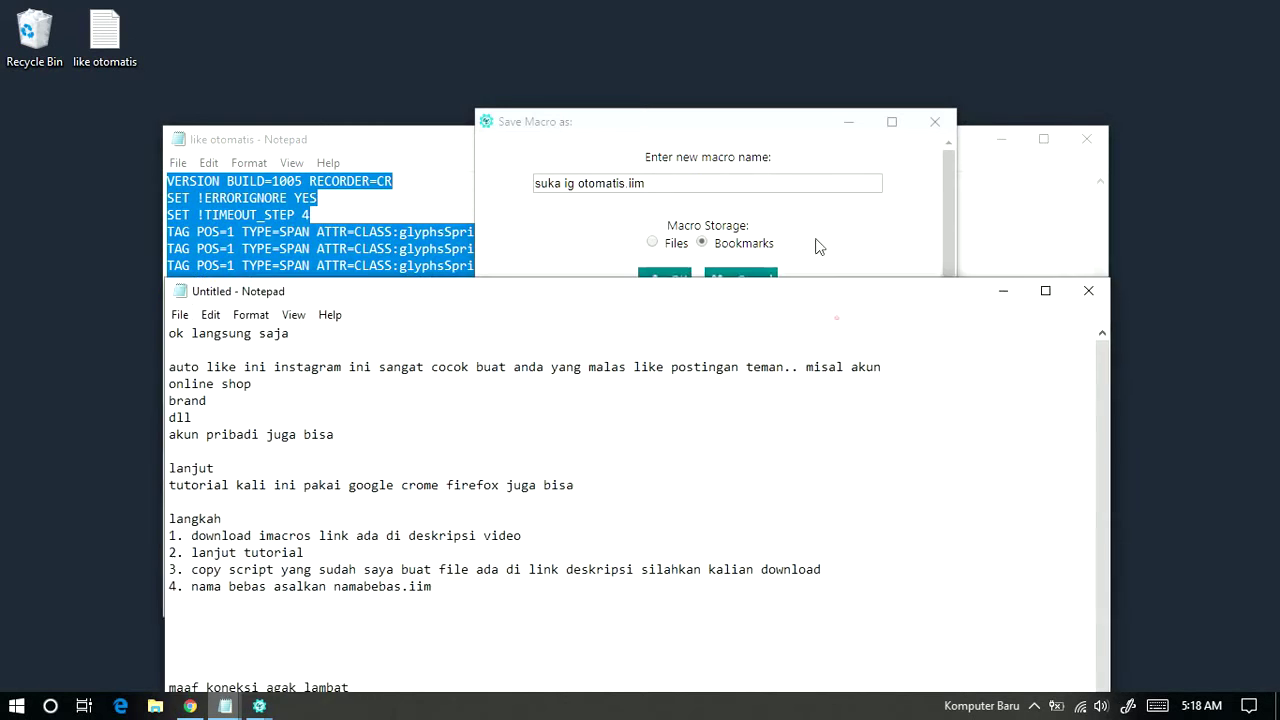
pyautogui.moveTo(838, 318); pyautogui.dragTo(793, 125)
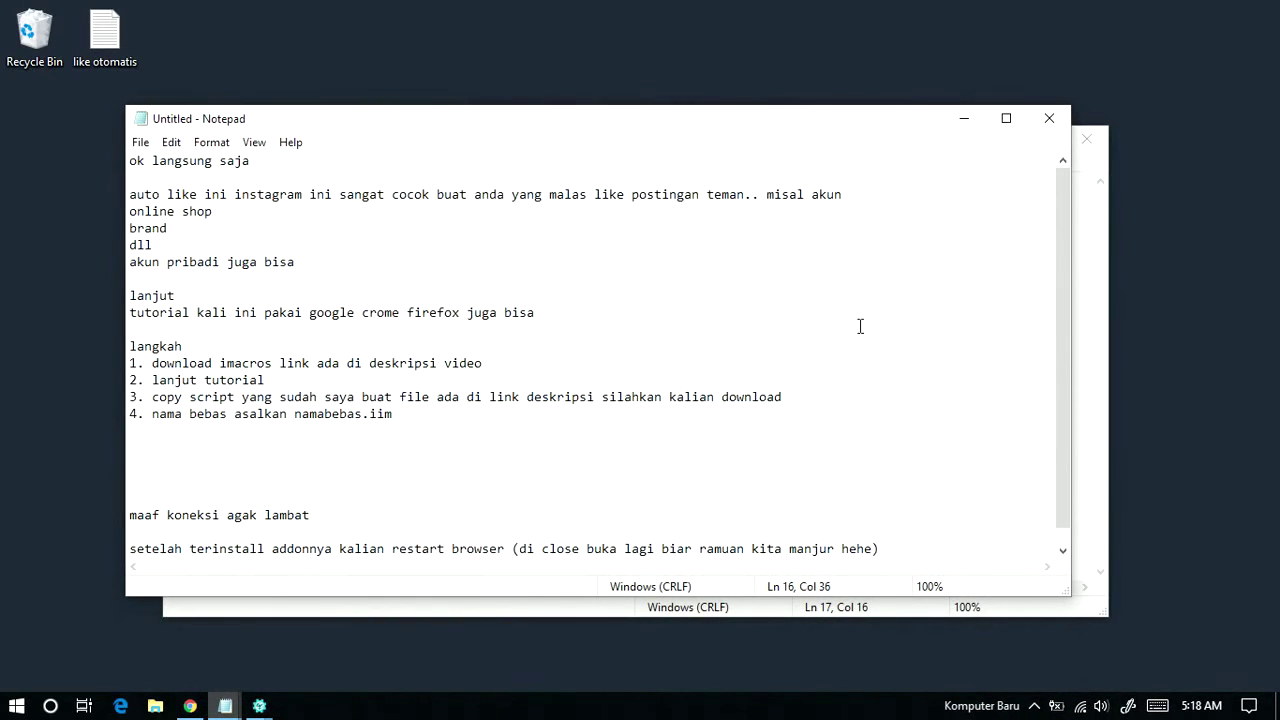
pyautogui.click(964, 118)
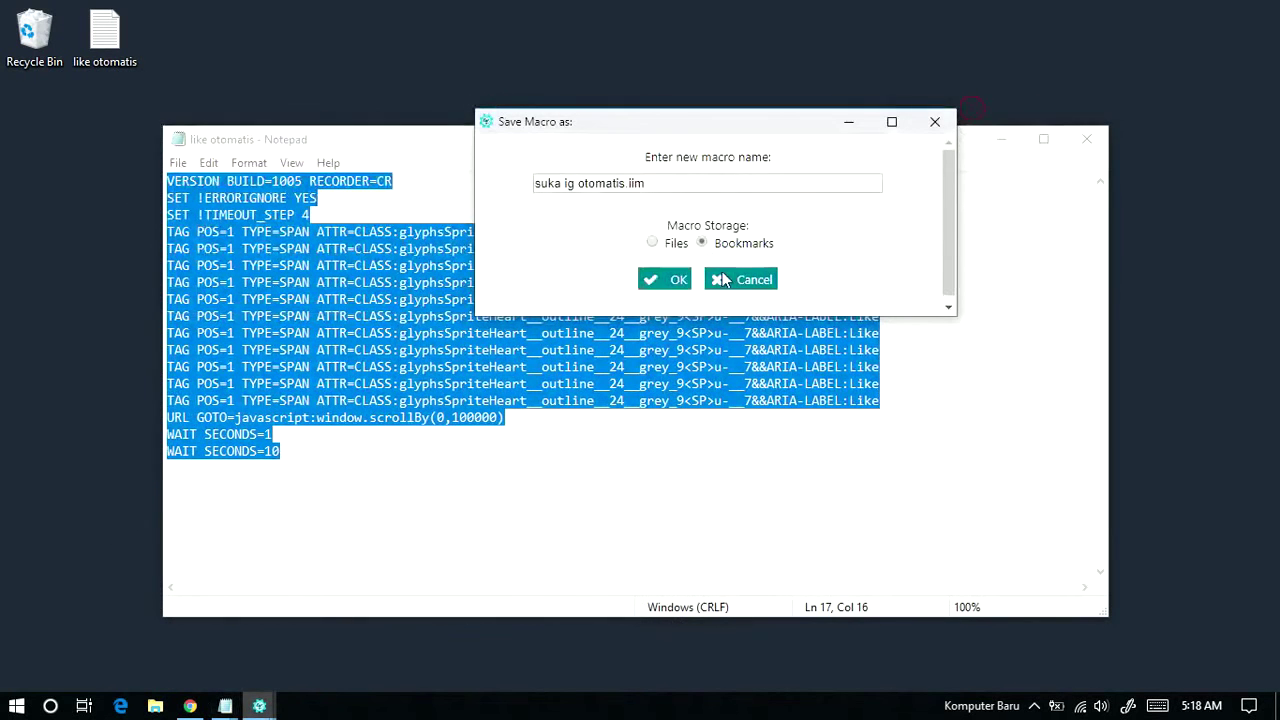
# Confirm saving the renamed macro, then find it in the iMacros bookmarks list and collapse the Demo-Chrome folder
pyautogui.click(650, 281)
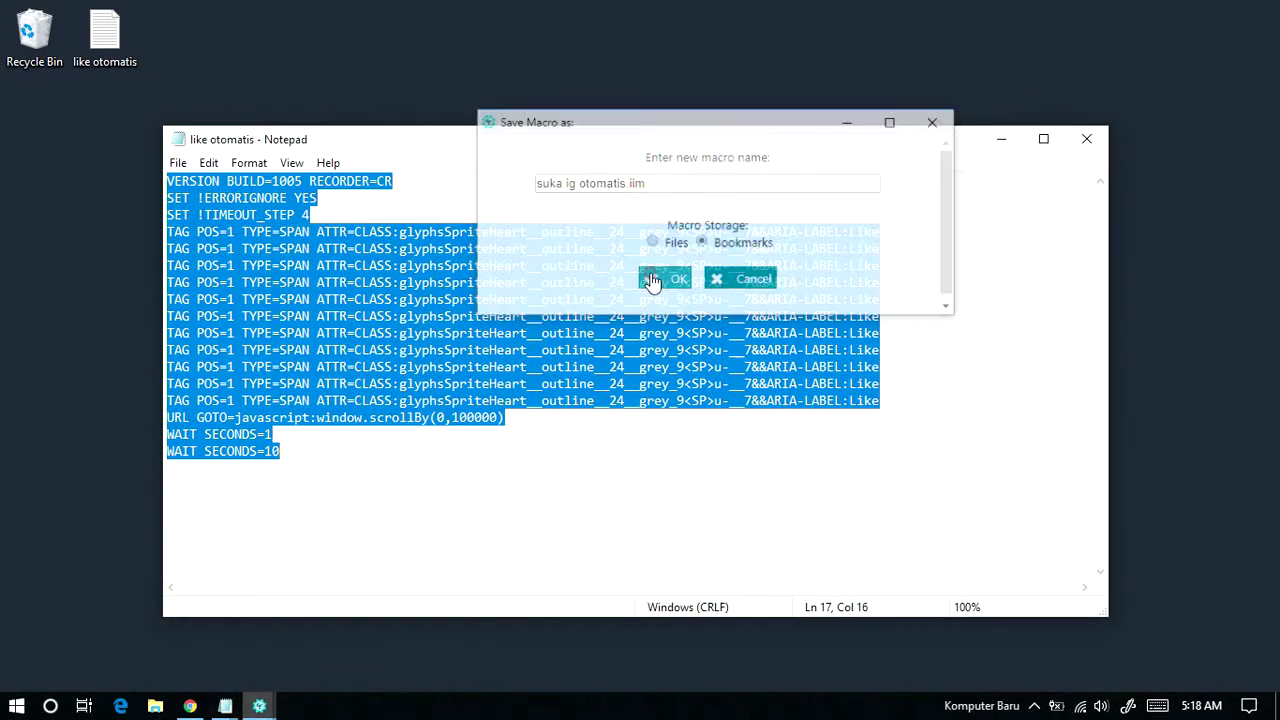
pyautogui.click(259, 706)
pyautogui.click(457, 201)
pyautogui.scroll(-5, 494, 246)
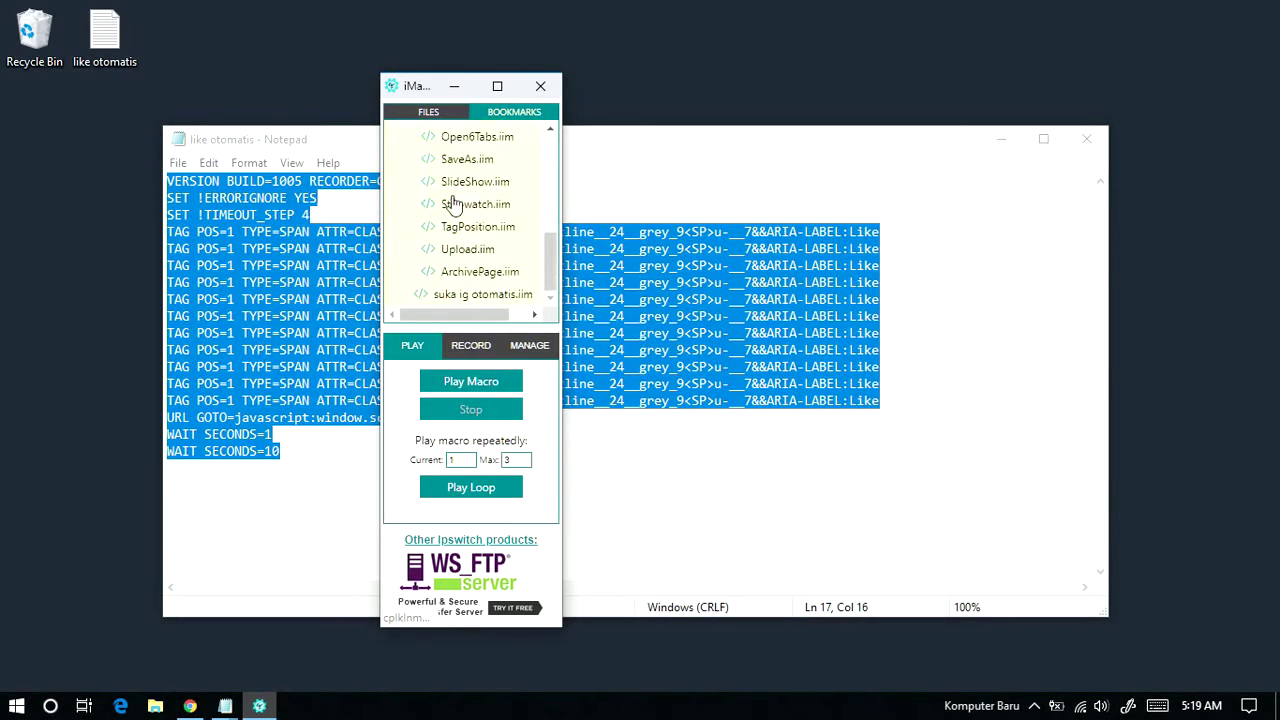
pyautogui.scroll(5, 463, 233)
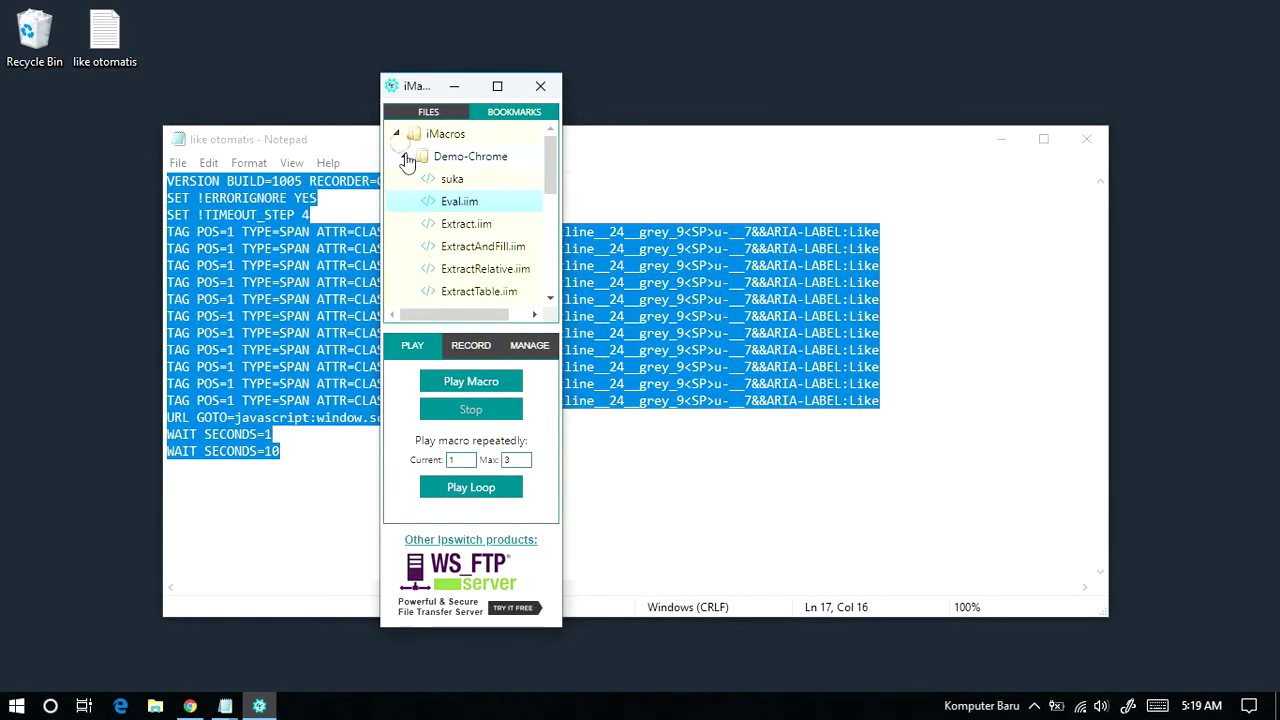
pyautogui.click(406, 158)
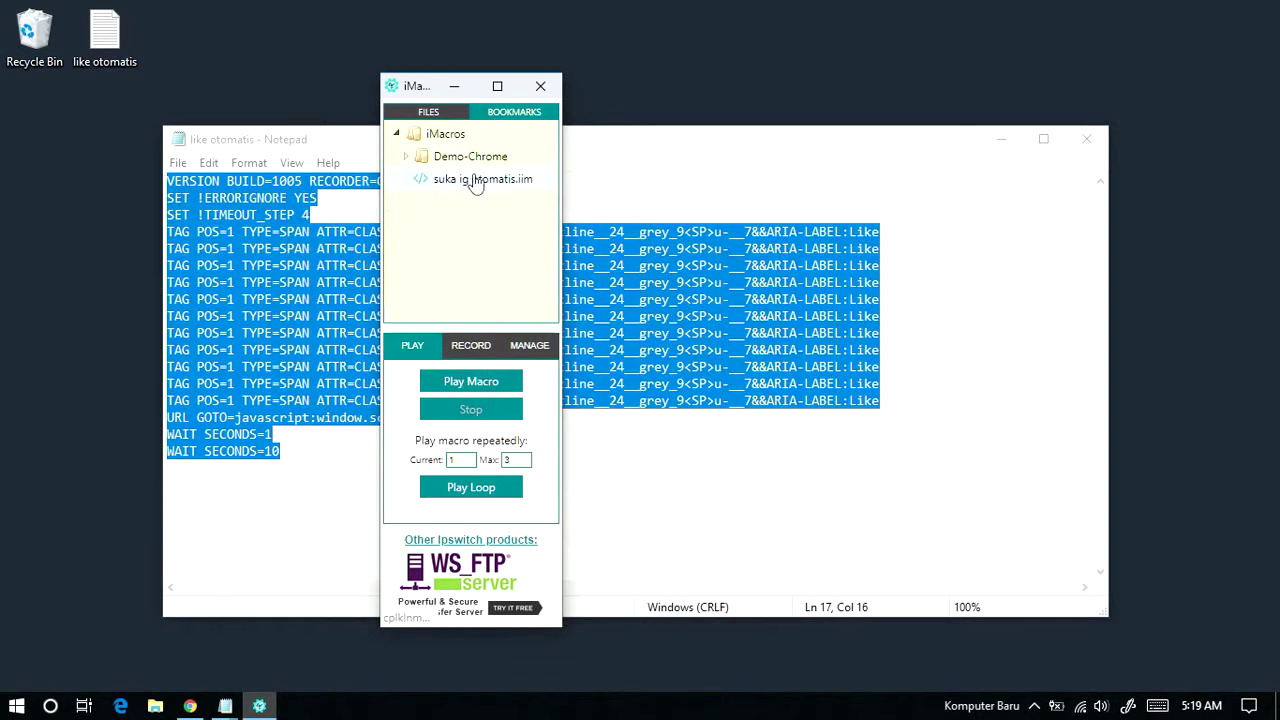
# Bring Chrome up behind the untitled Notepad notes and add the fifth list item "buka akun instagram kalian di browser"
pyautogui.click(189, 706)
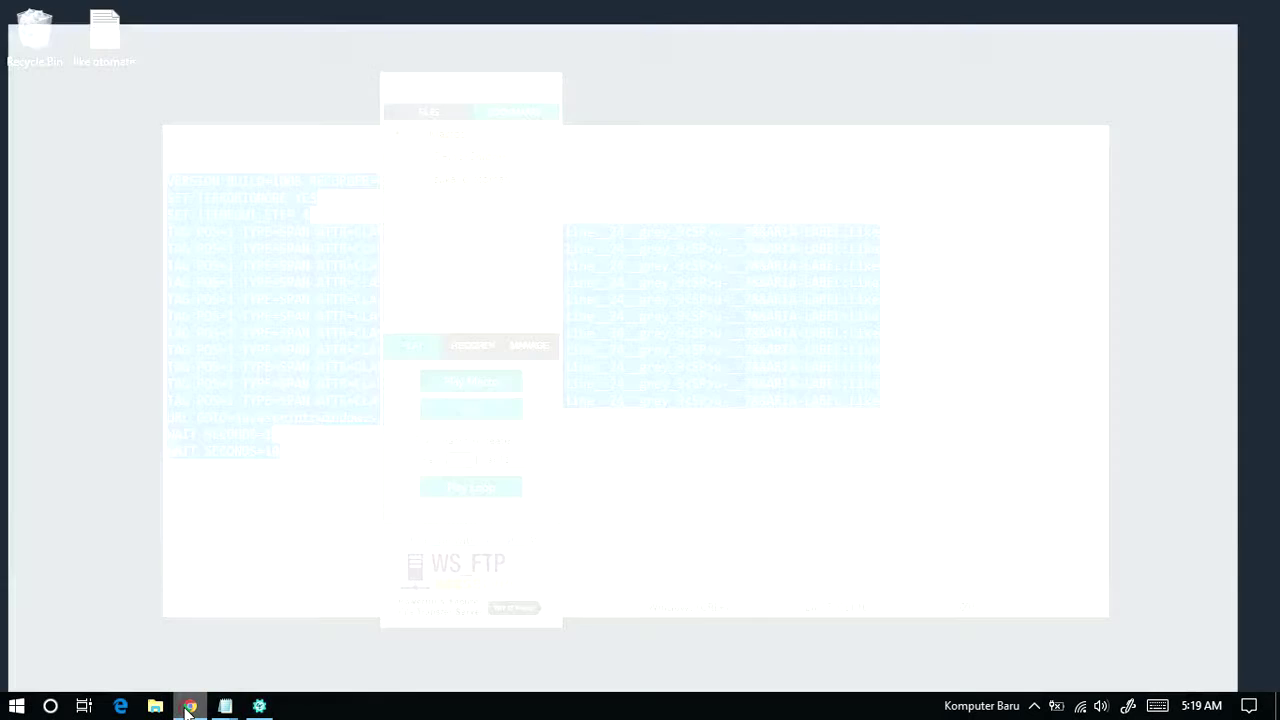
pyautogui.moveTo(228, 700)
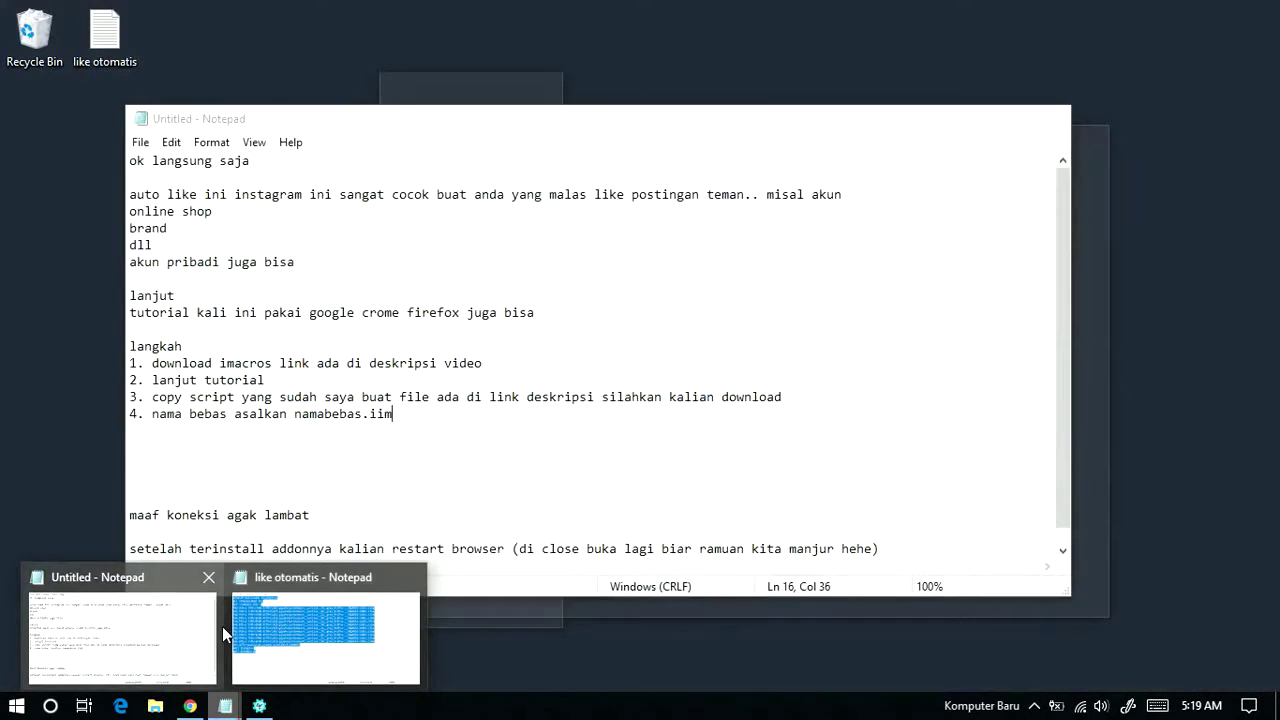
pyautogui.click(222, 626)
pyautogui.press('Return')
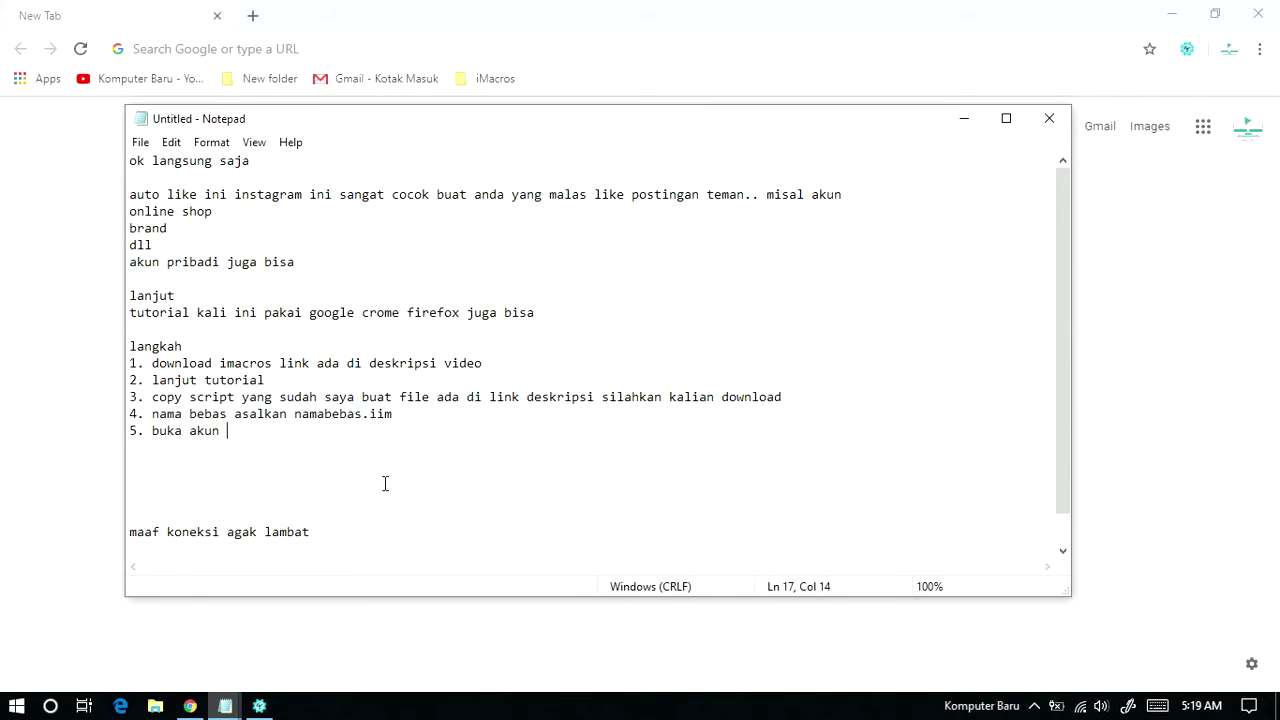
pyautogui.write('5. buka akun instagram kalian di brow')
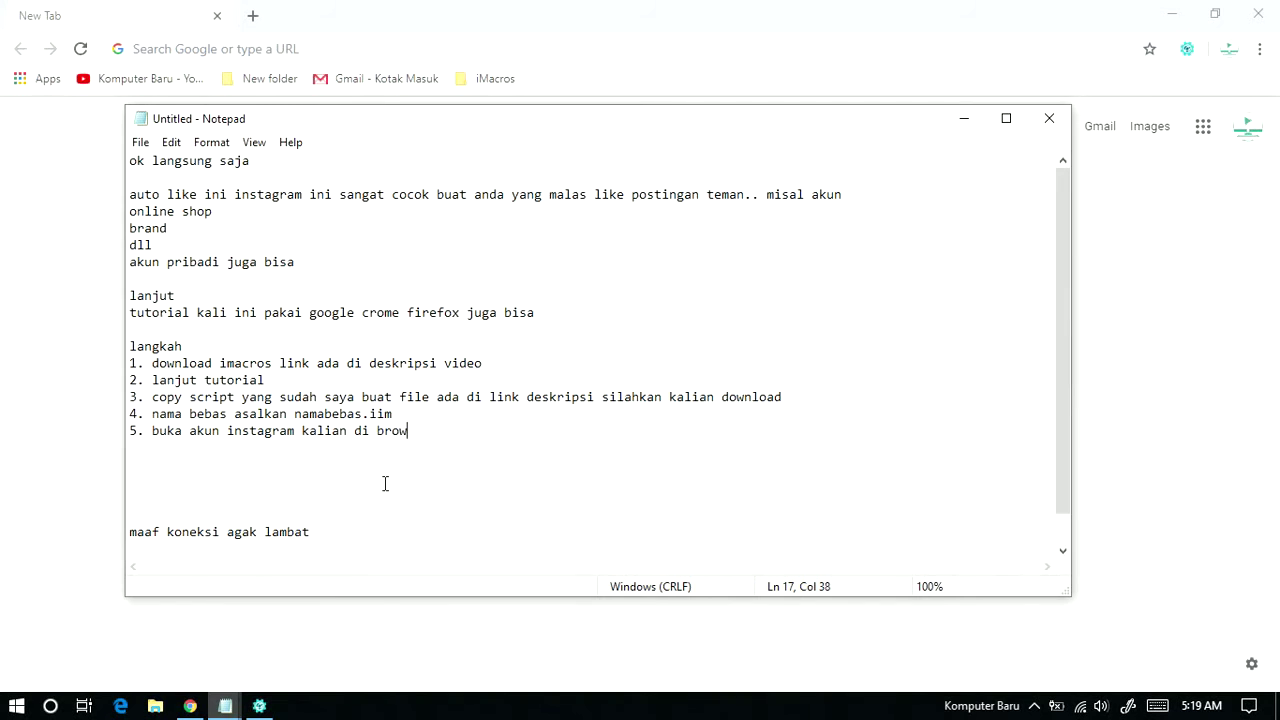
# Switch to Chrome and open instagram.com in the empty tab
pyautogui.click(84, 215)
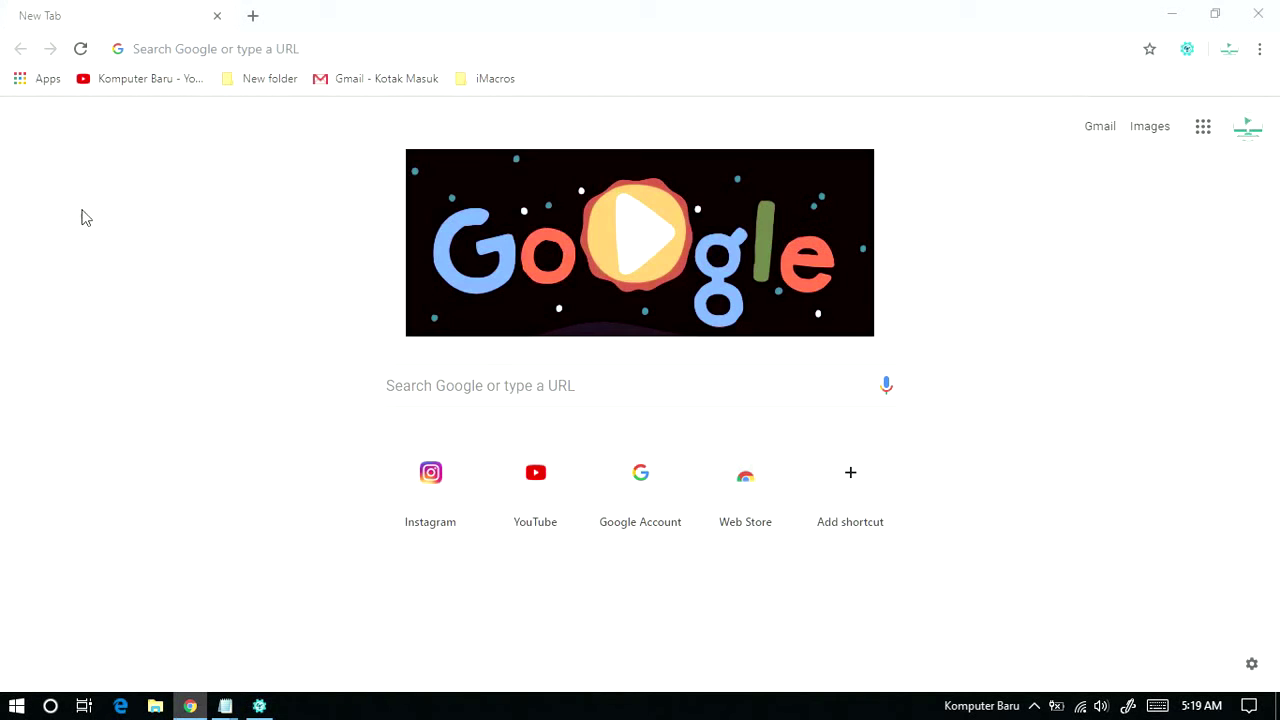
pyautogui.click(314, 47)
pyautogui.write('i')
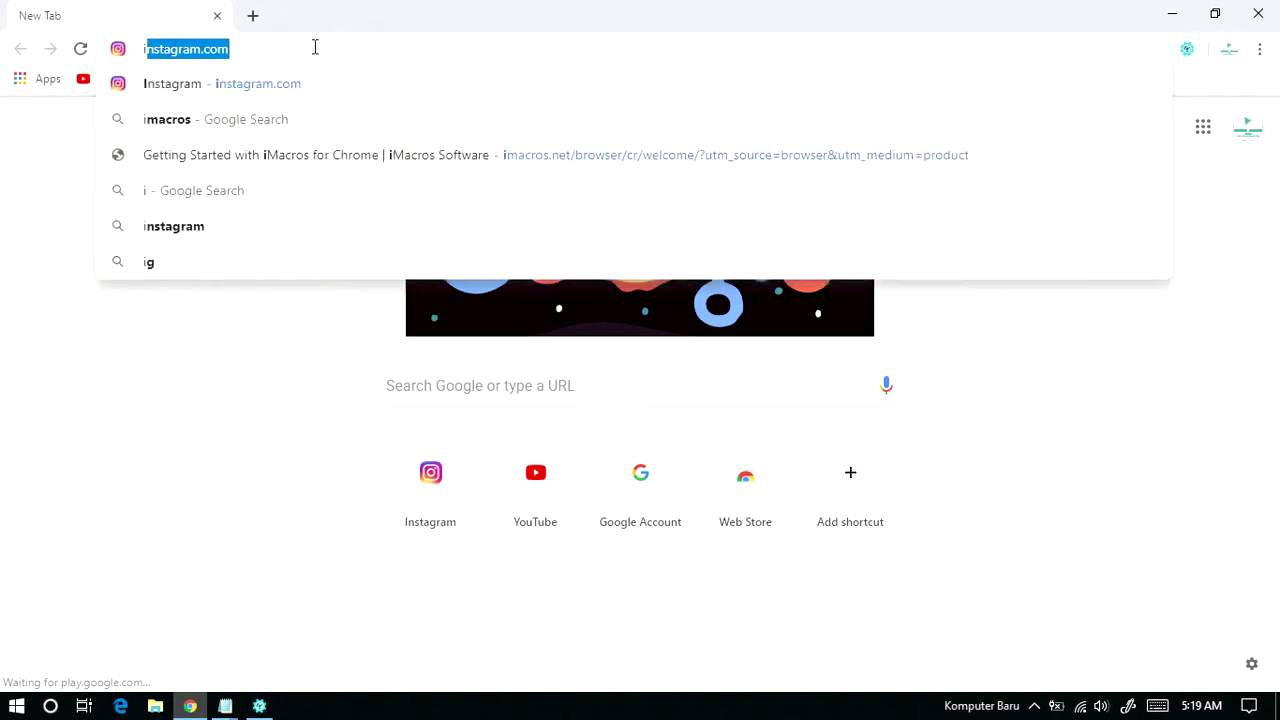
pyautogui.press('Return')
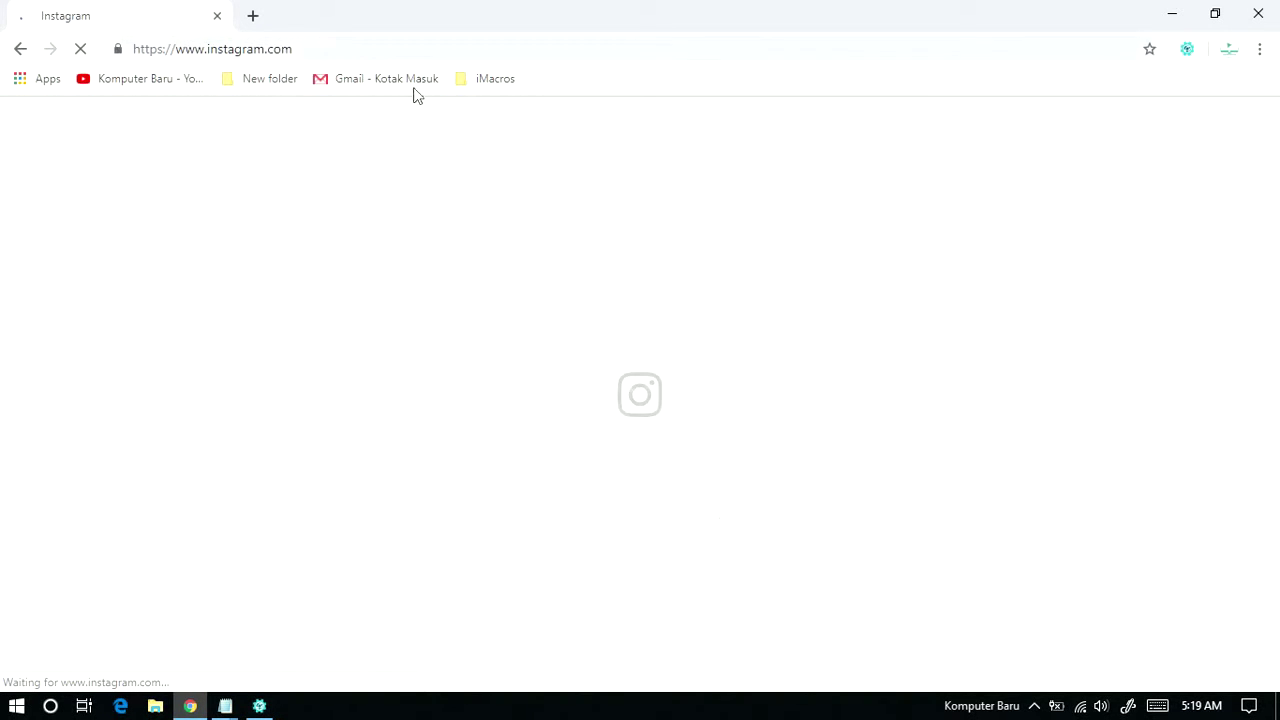
# In the untitled Notepad notes, add the sixth list item "saya sudah login akun saya selanjutnya" and minimize the notes
pyautogui.moveTo(225, 706)
pyautogui.moveTo(224, 662)
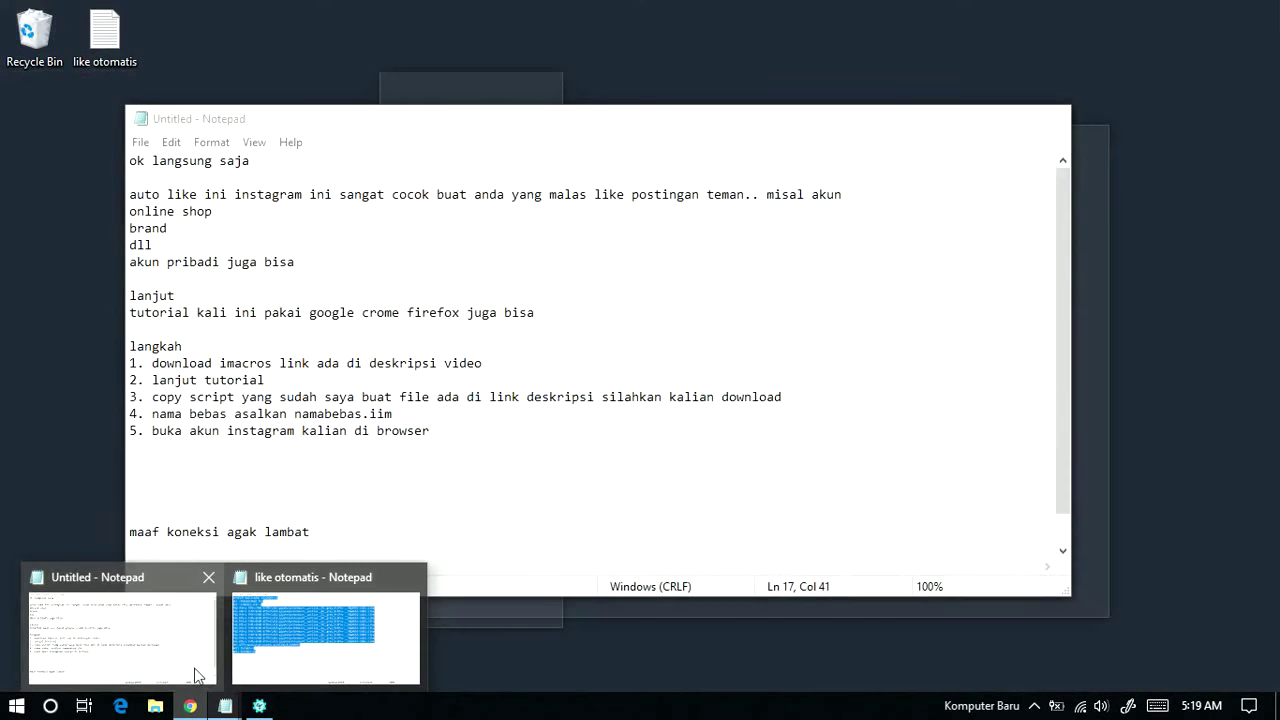
pyautogui.click(190, 663)
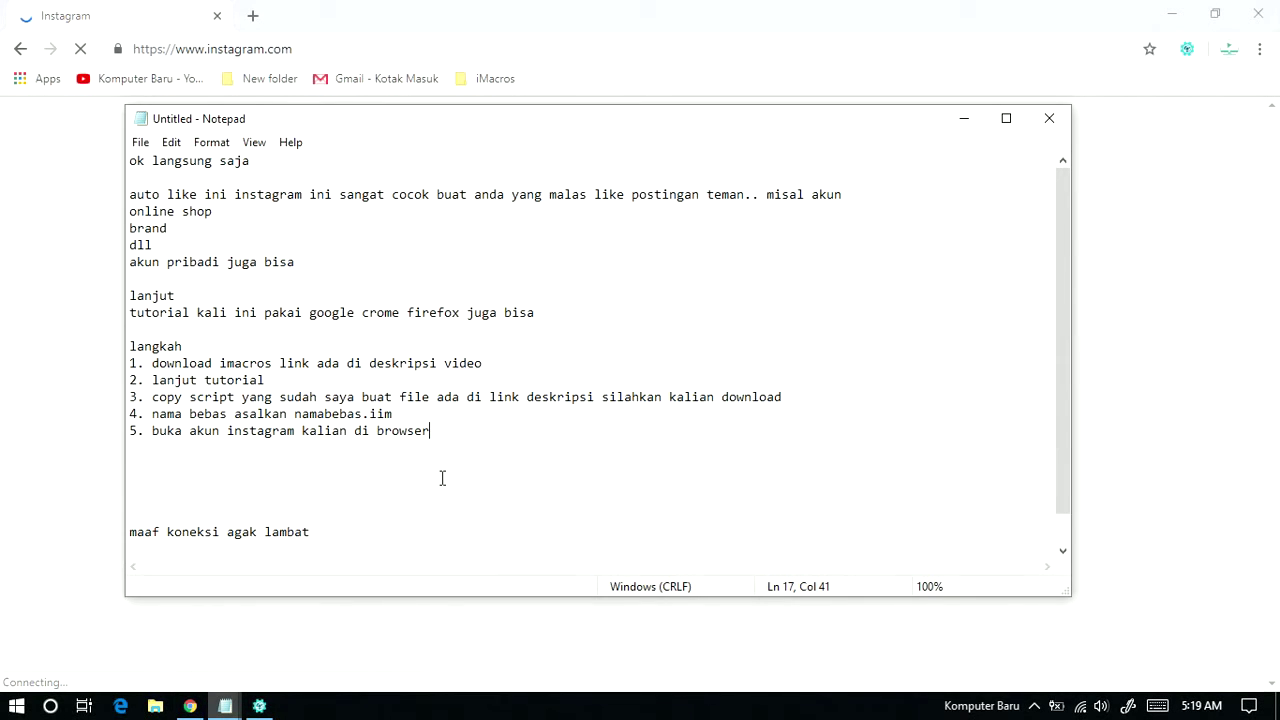
pyautogui.press('Return')
pyautogui.write('6. ')
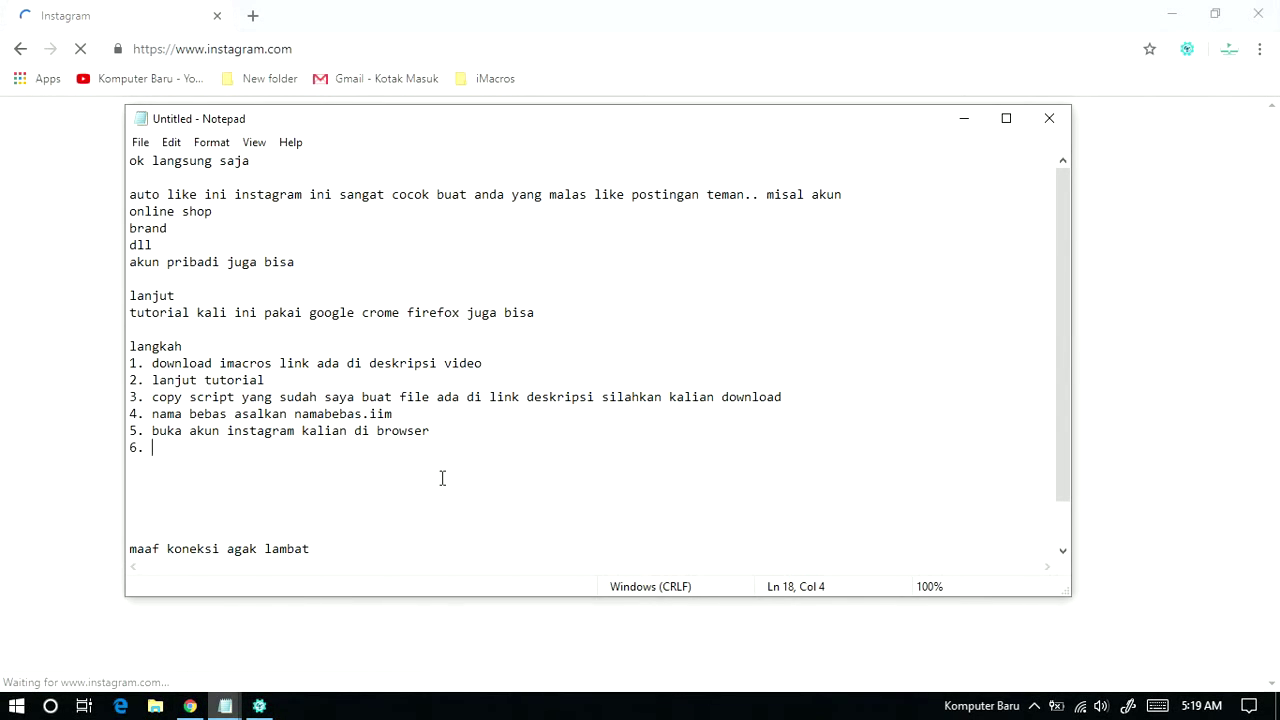
pyautogui.write('saya su')
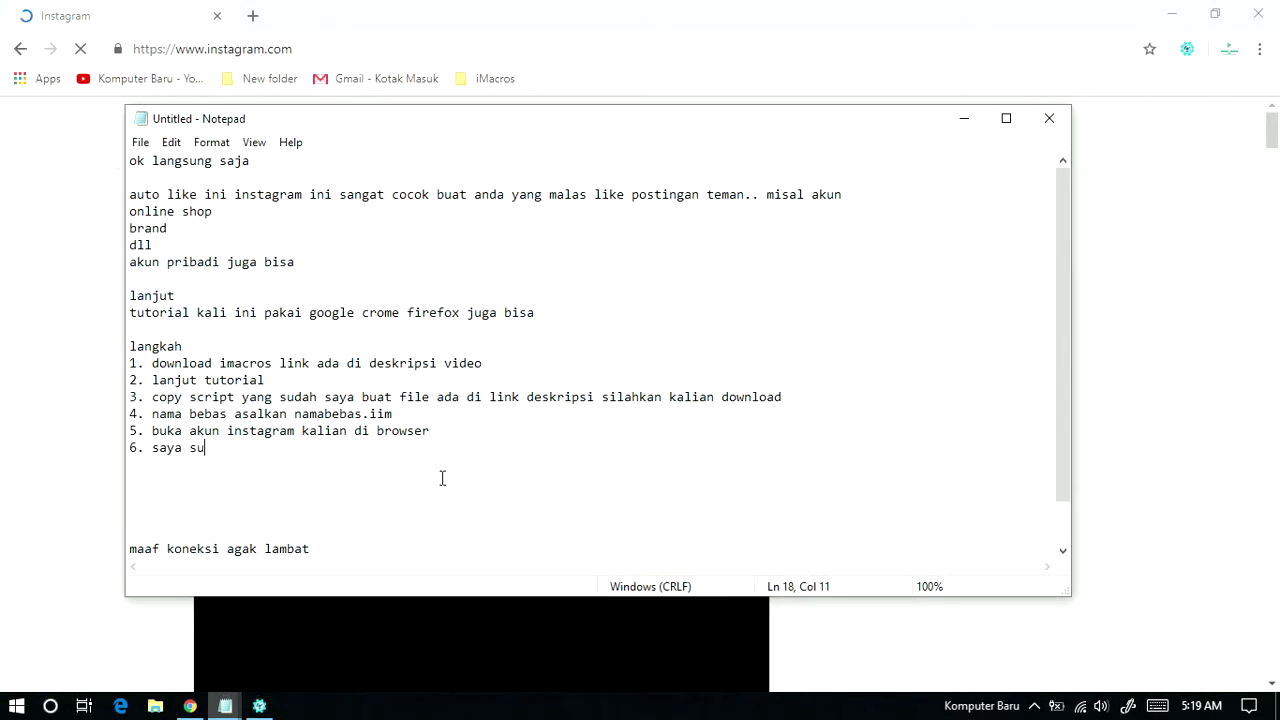
pyautogui.write('dah login a')
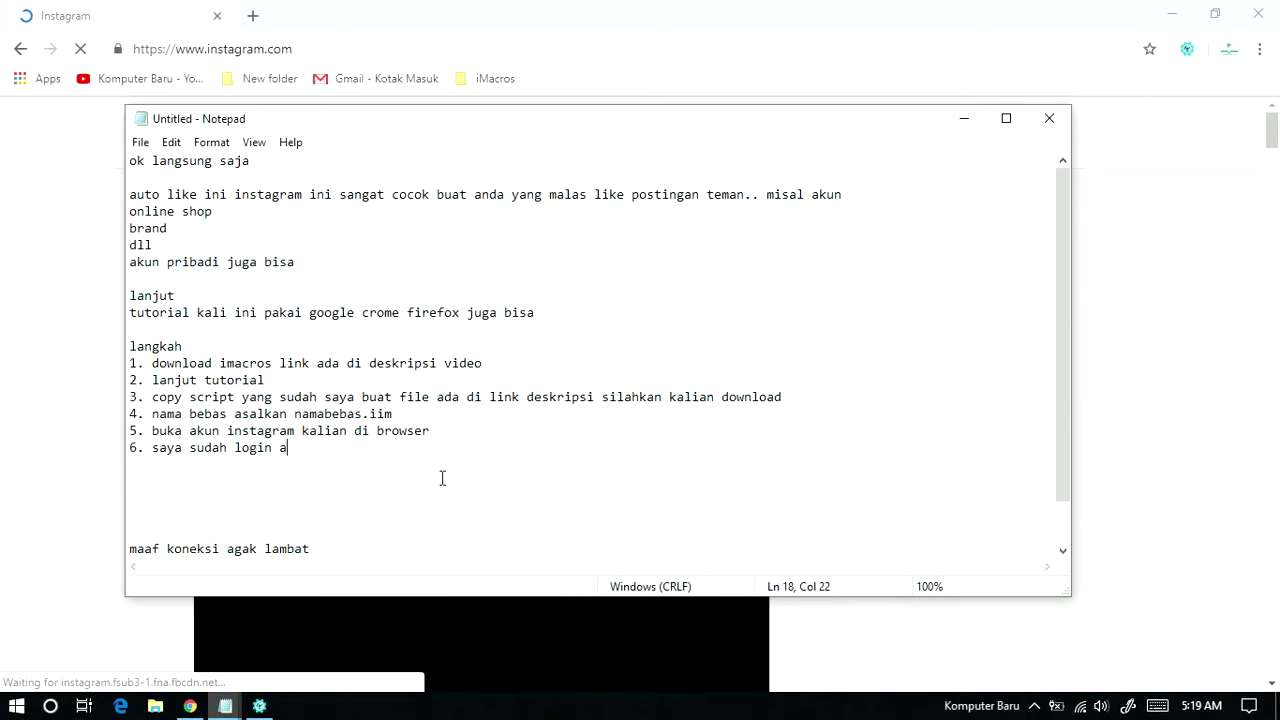
pyautogui.write('kun saya selanjutnya')
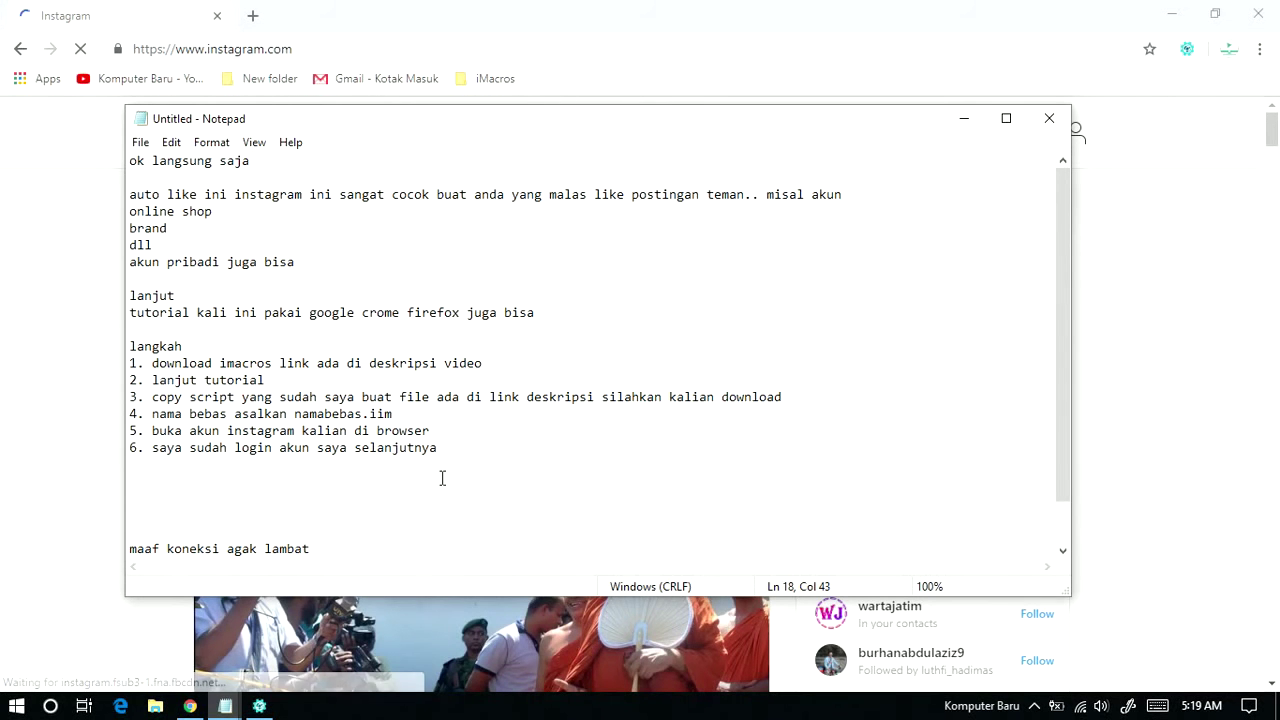
pyautogui.click(964, 118)
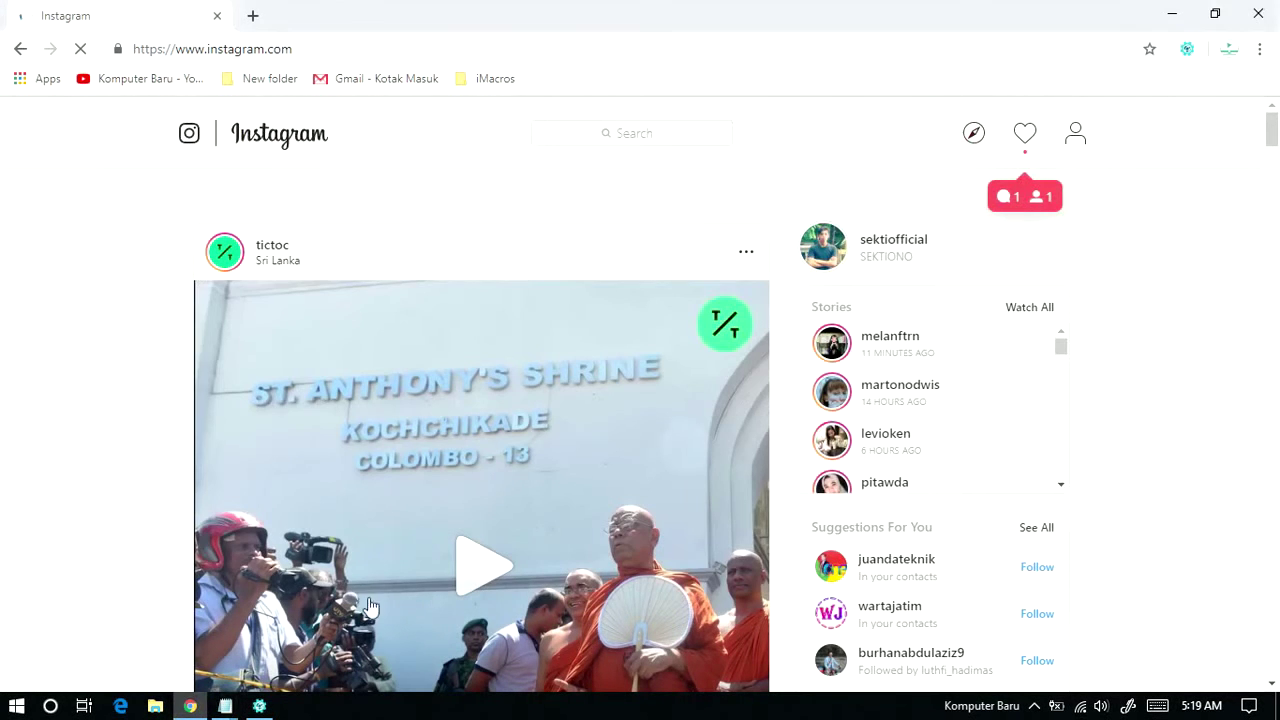
# Close the existing iMacros window and reopen iMacros from the Chrome window showing the Instagram feed
pyautogui.click(259, 706)
pyautogui.click(539, 86)
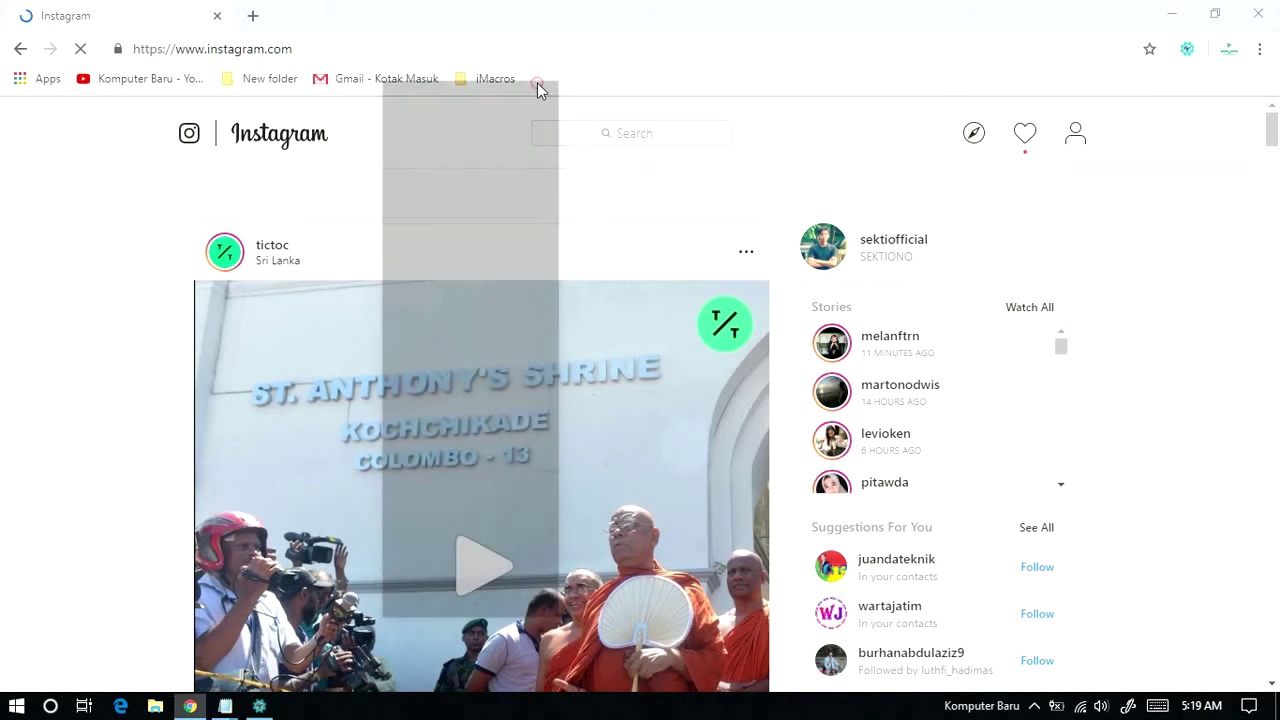
pyautogui.scroll(-1, 634, 380)
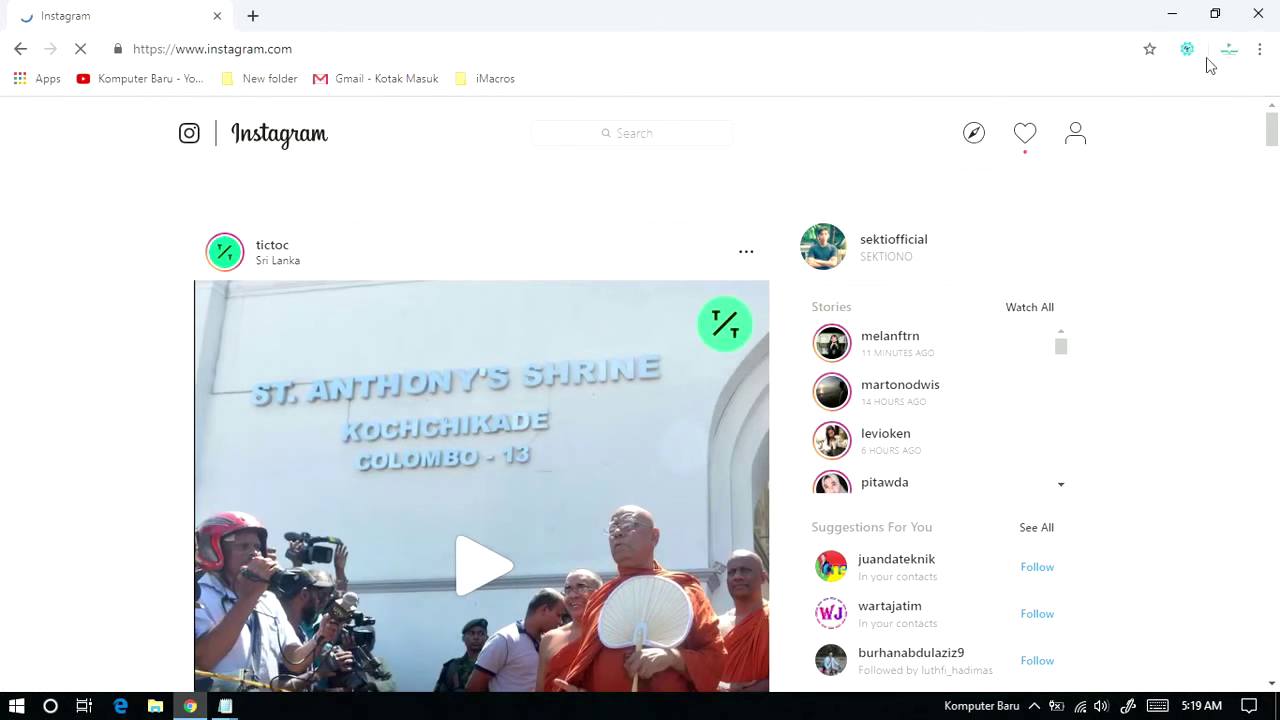
pyautogui.click(1187, 50)
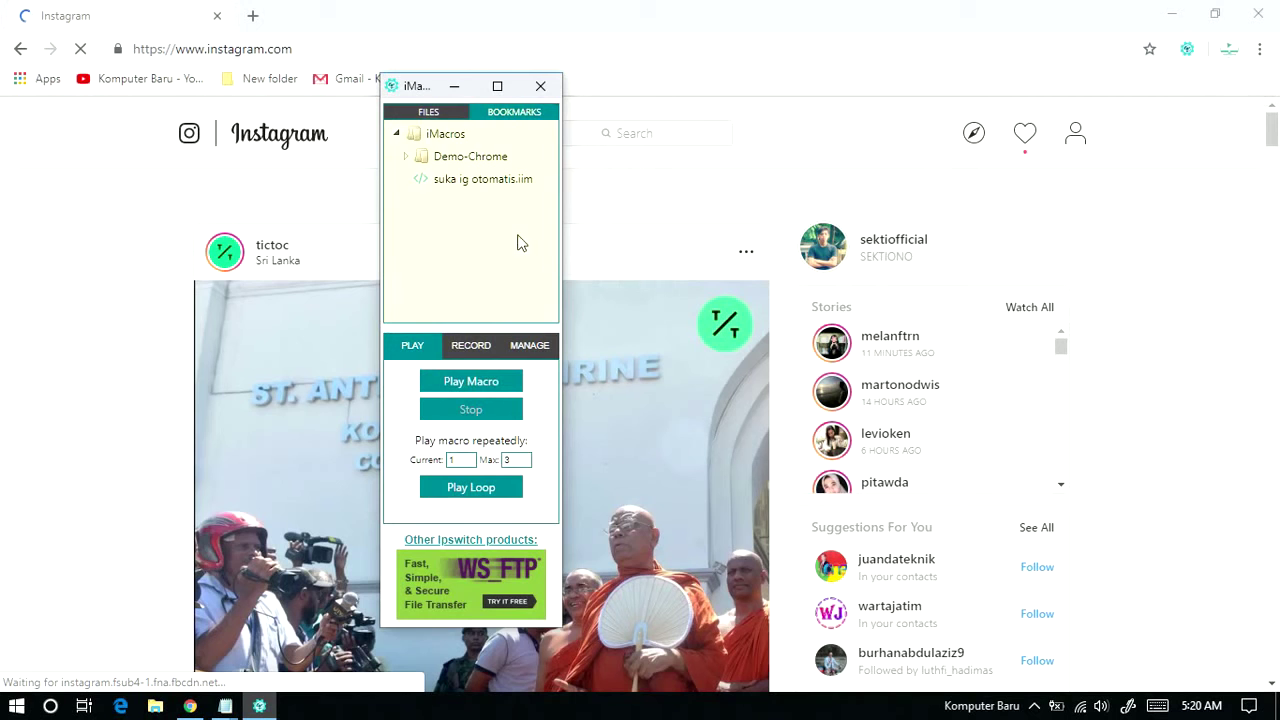
# Play the macro "suka ig otomatis.iim" in a loop with the maximum repetitions set to 10
pyautogui.click(468, 186)
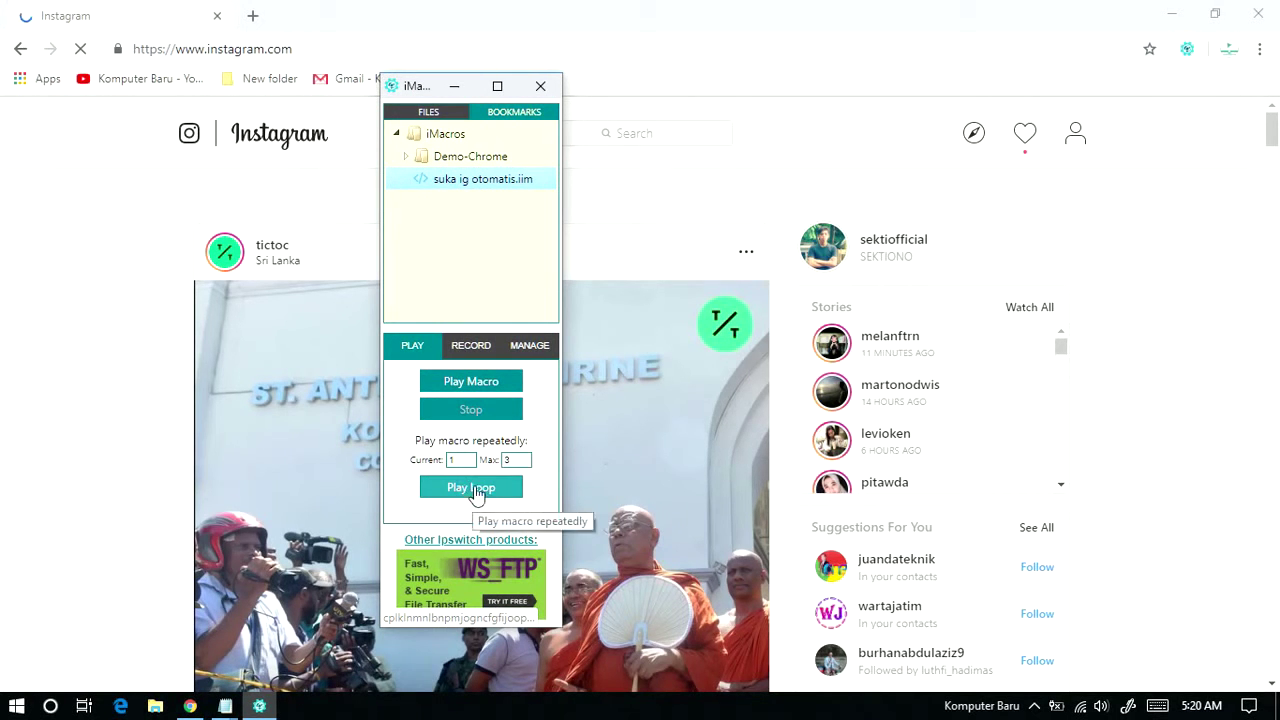
pyautogui.moveTo(513, 460); pyautogui.dragTo(496, 461)
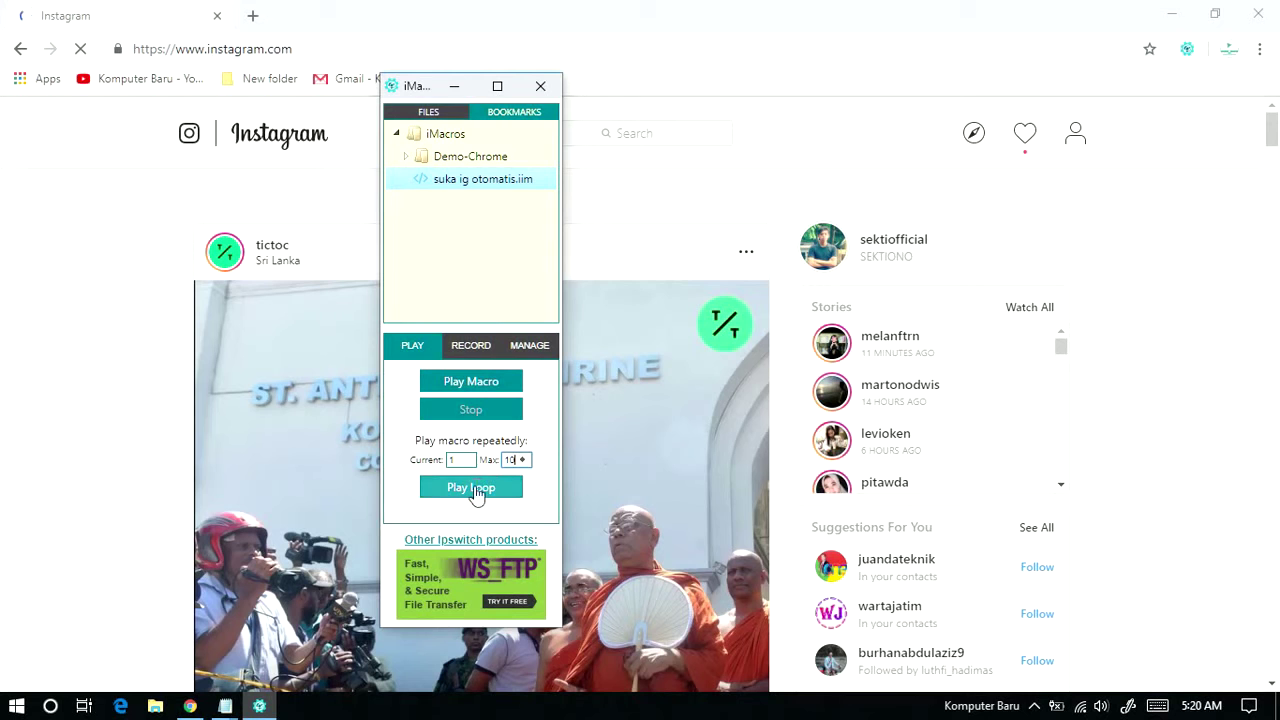
pyautogui.click(476, 491)
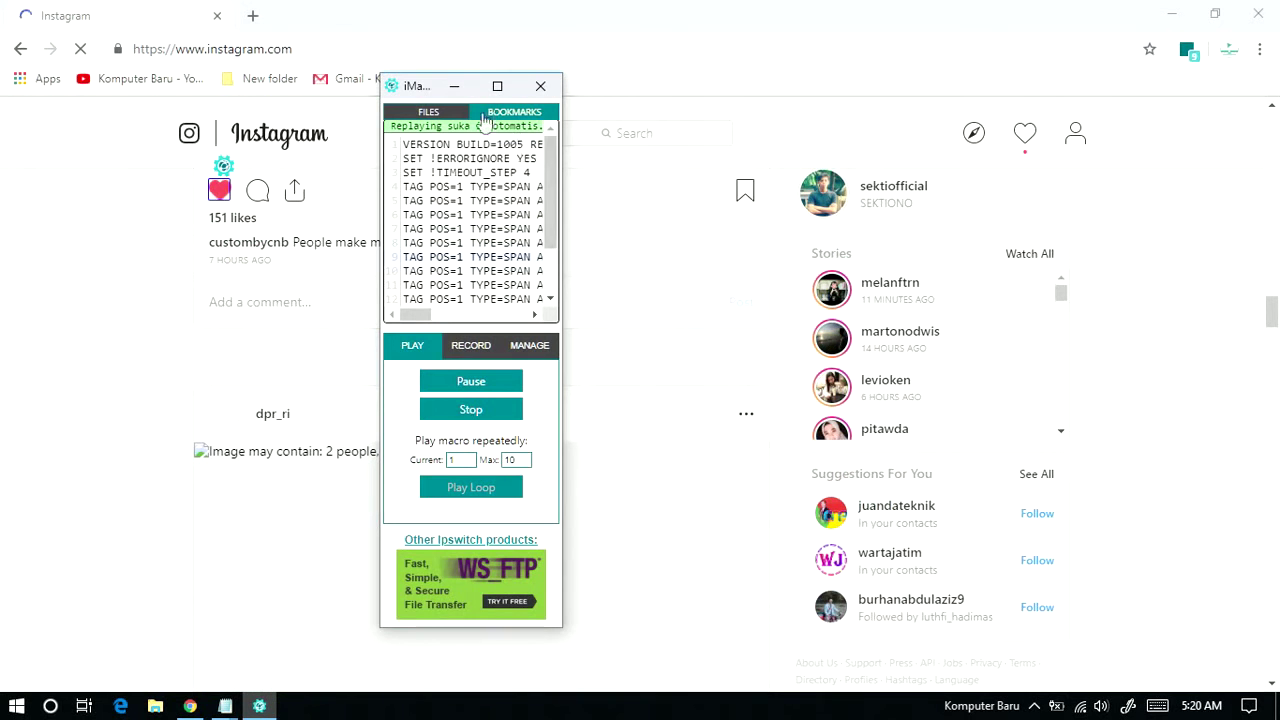
# Move the iMacros window clear of the feed posts and pause the running macro
pyautogui.moveTo(430, 88); pyautogui.dragTo(1049, 102)
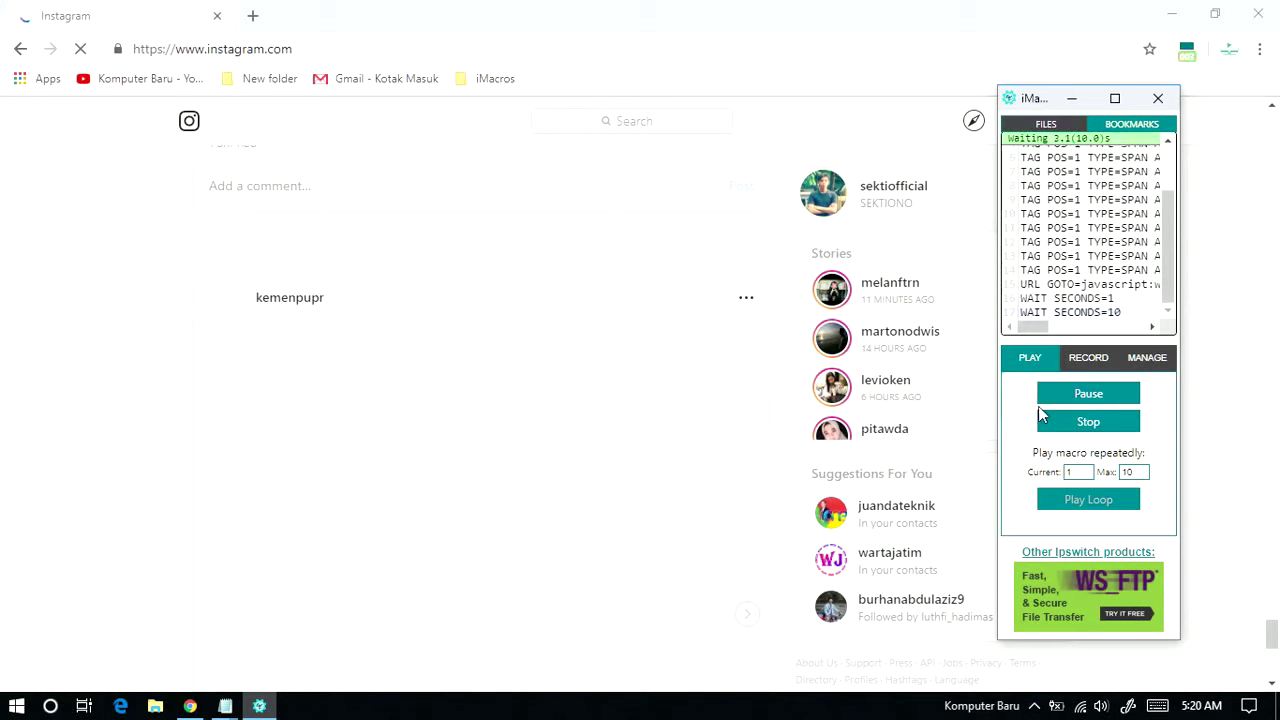
pyautogui.click(1088, 396)
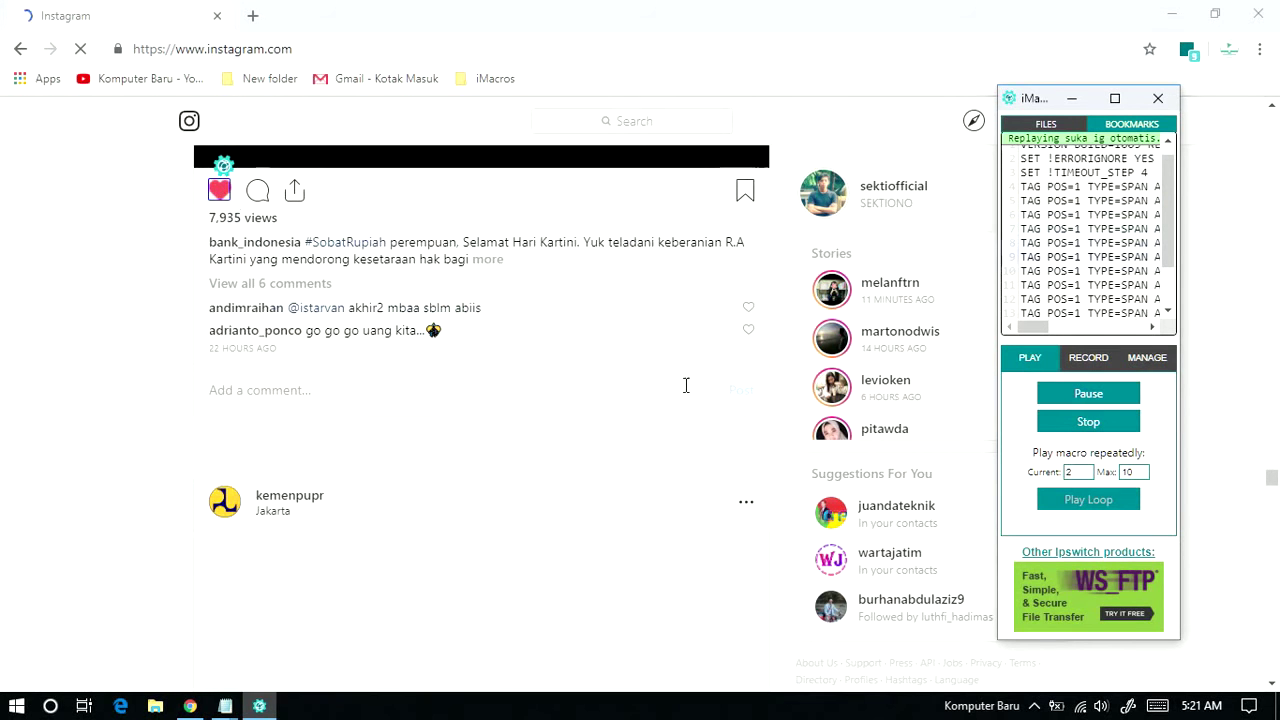
pyautogui.click(1095, 393)
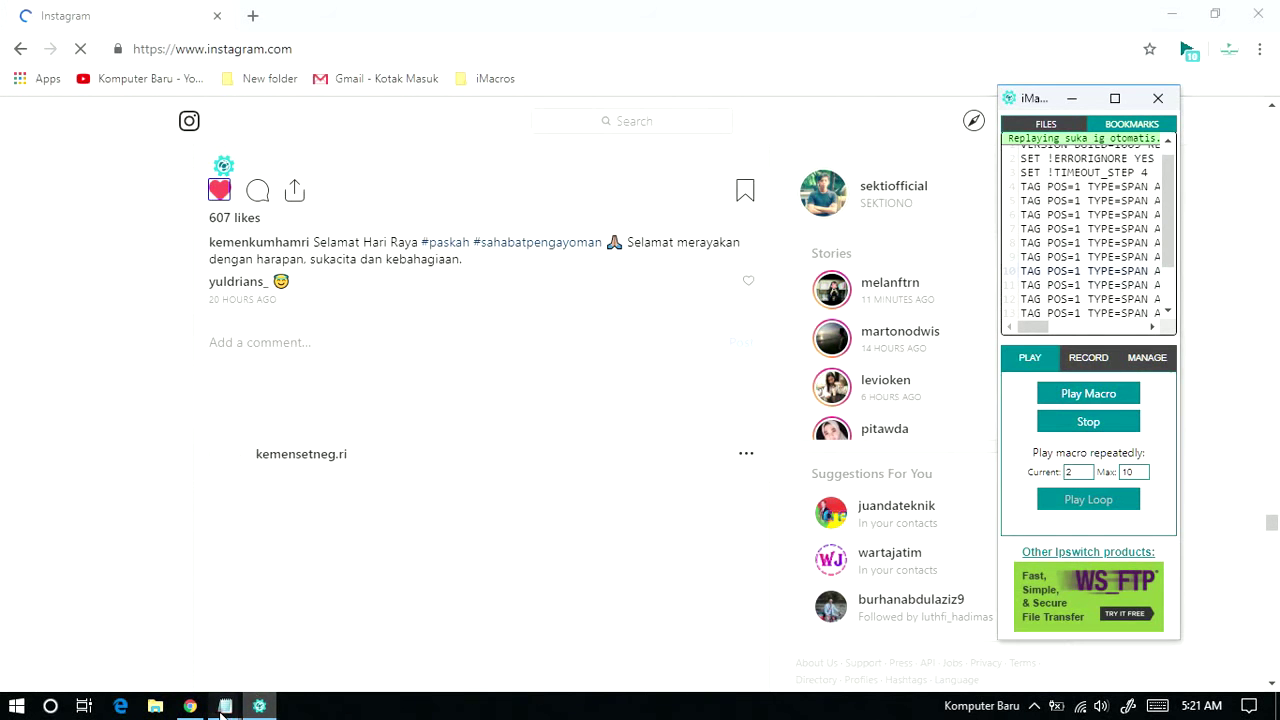
# In the untitled Notepad notes, add the seventh list item "sangat mudah bukan"
pyautogui.moveTo(222, 710)
pyautogui.click(183, 604)
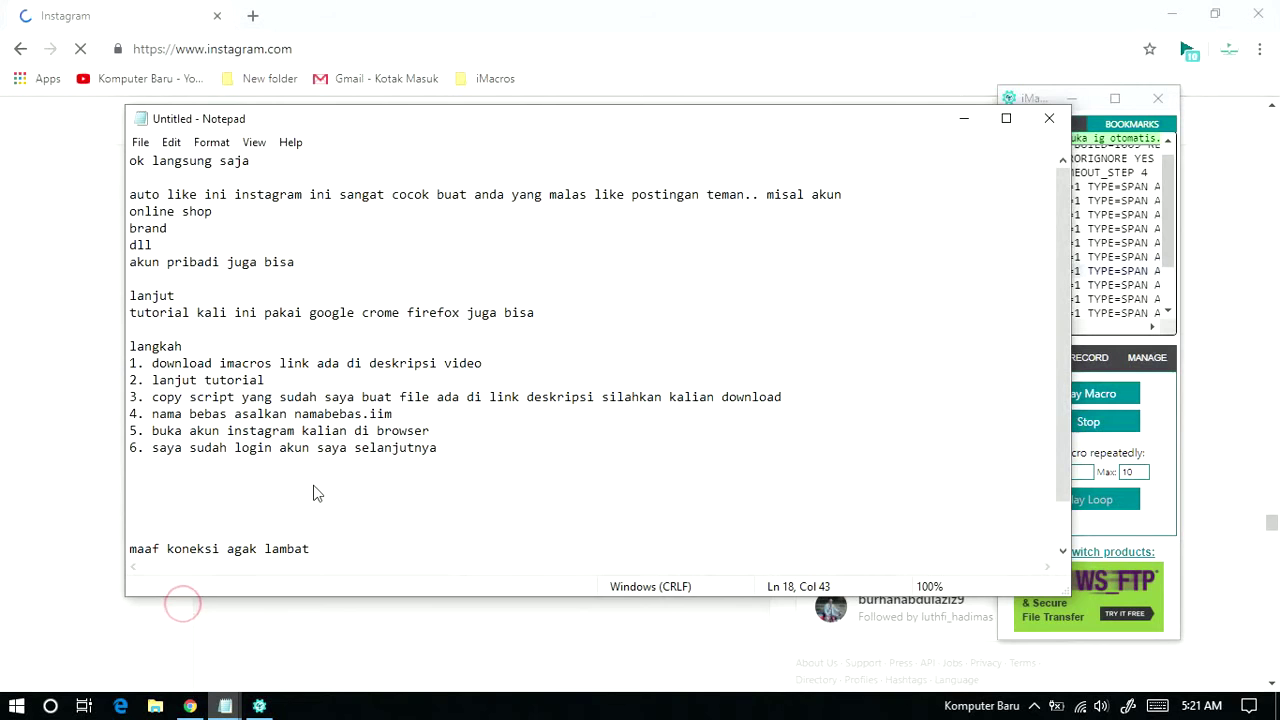
pyautogui.press('Return')
pyautogui.write('7. sangat mudah bu')
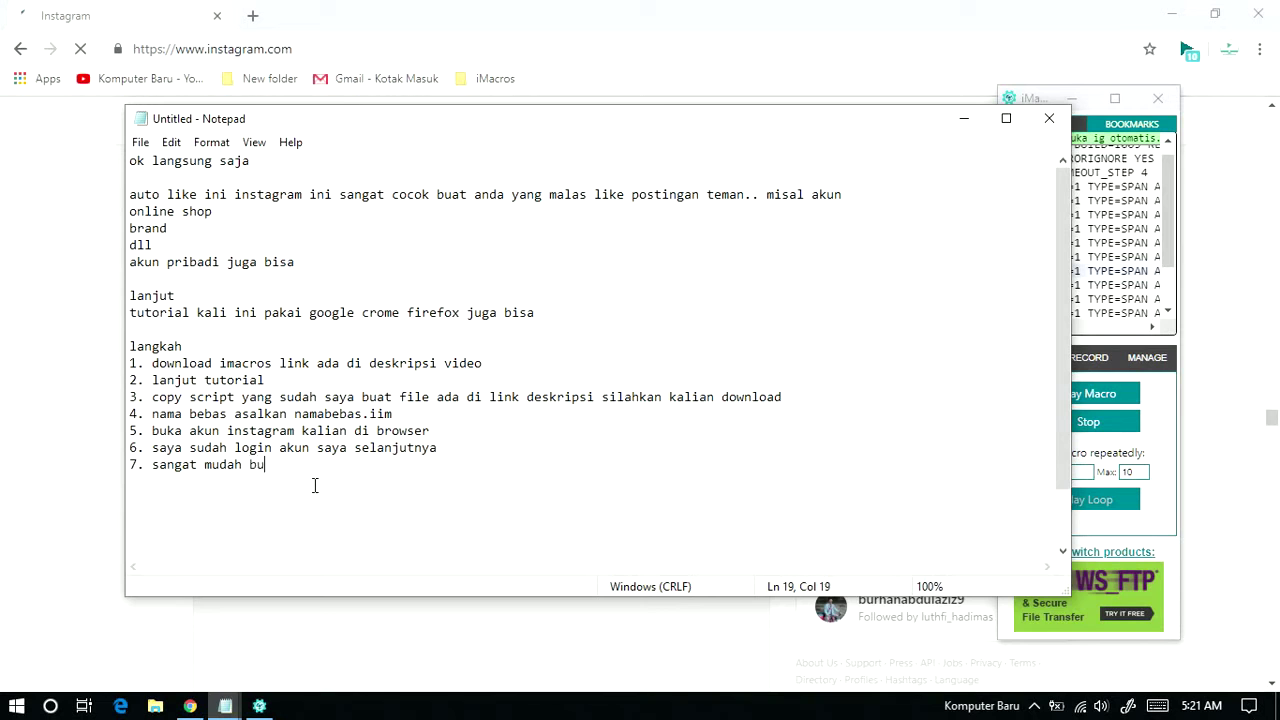
pyautogui.write('kan')
# Add the lines "tombol play untuk menjalankan", "tombol pause untuk berhenti sementara" and "tombol stop untuk berhenti" below the seventh item
pyautogui.press('Return')
pyautogui.write('tombol st')
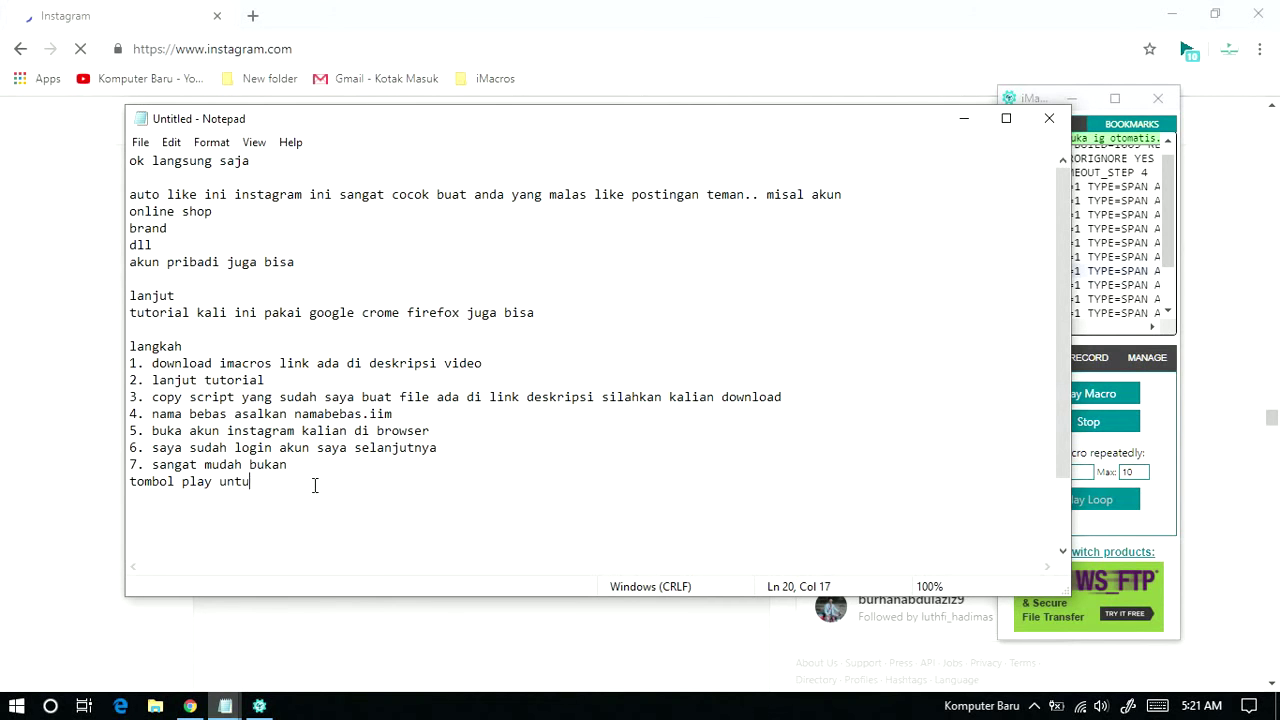
pyautogui.write('jalankan')
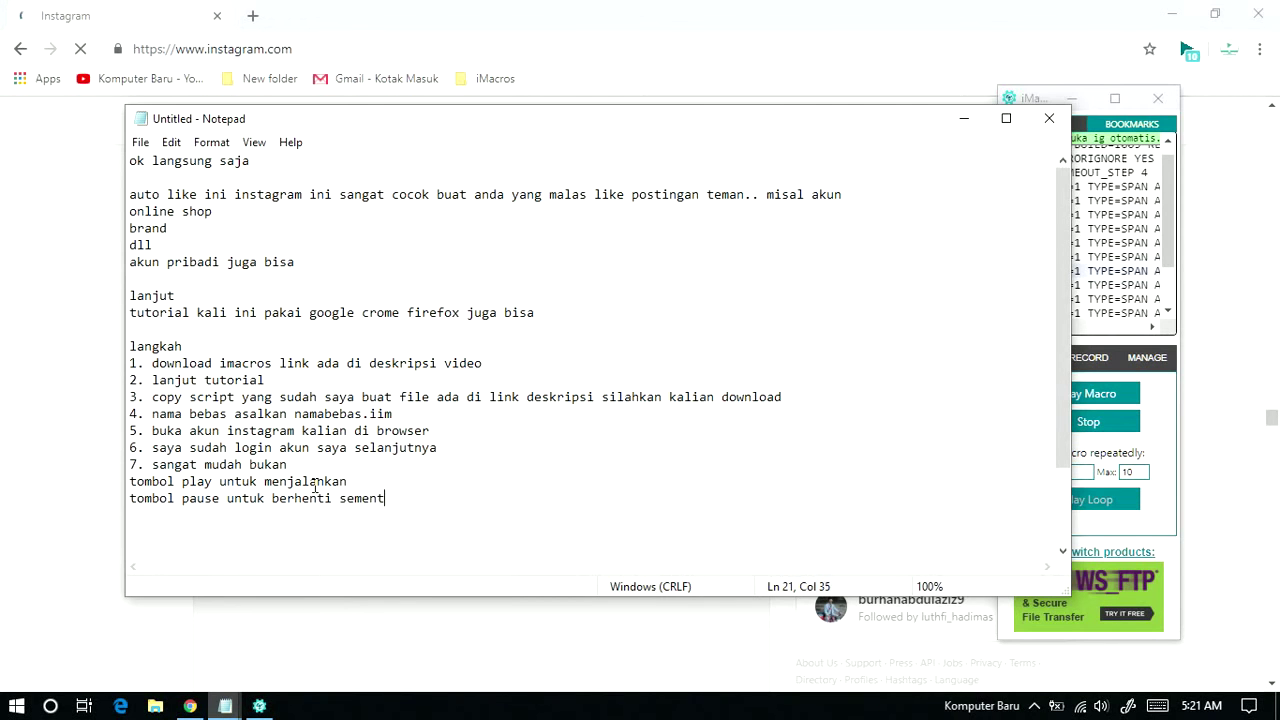
pyautogui.write('ar')
pyautogui.press('Return')
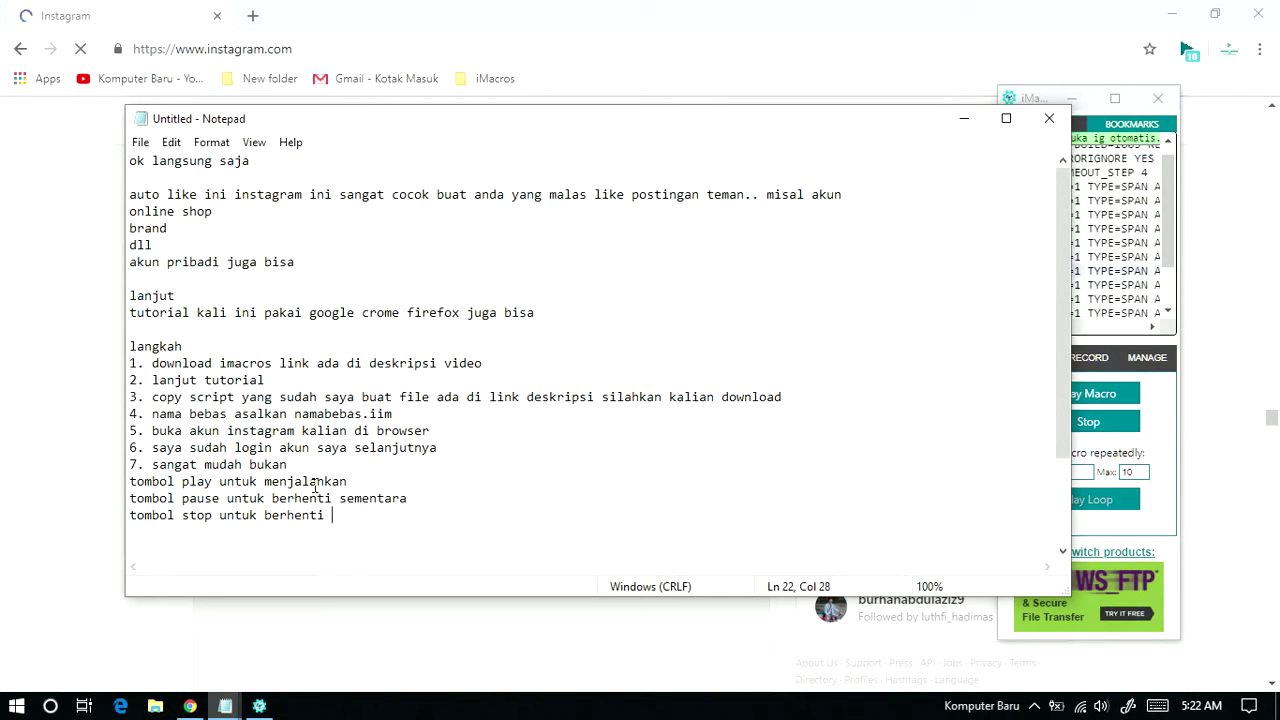
# Leave a blank line and add the warning "ingat jangan banyak banyak suka" followed by "yang wajar saja" on the next line
pyautogui.press('Return')
pyautogui.press('Return')
pyautogui.write('ingat janga')
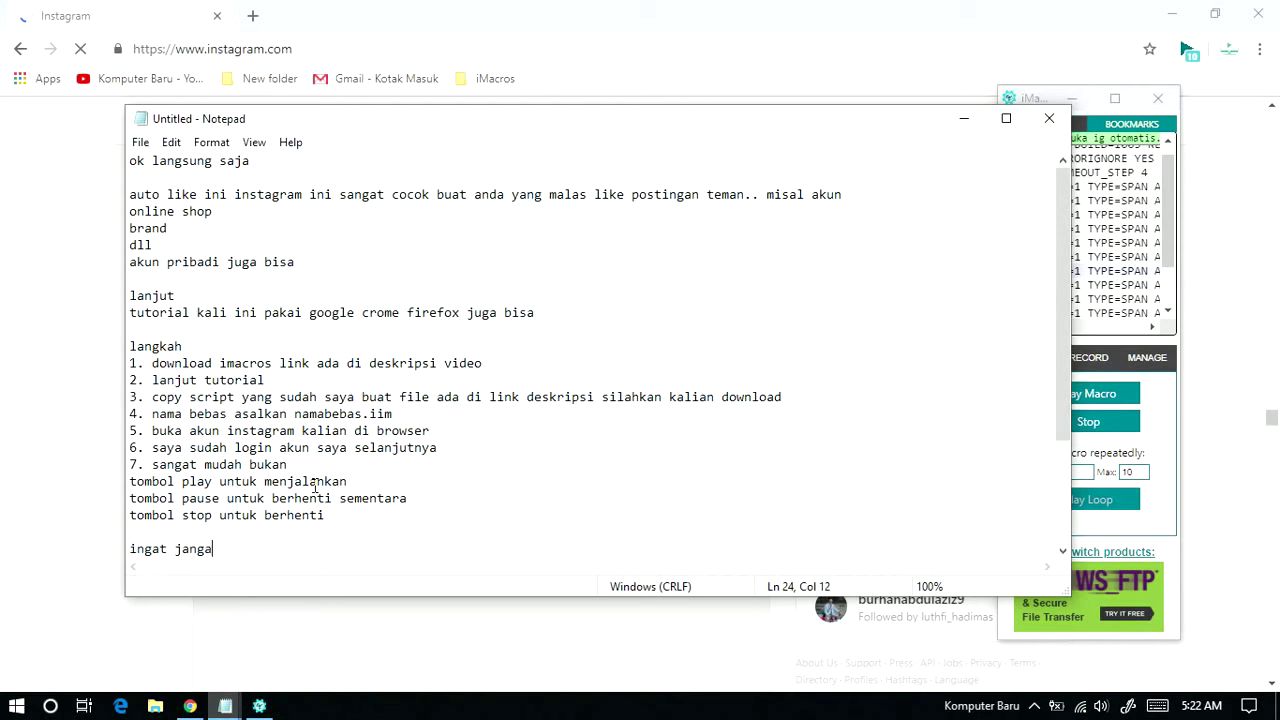
pyautogui.write('n banyak banyak suka s')
pyautogui.press('BackSpace')
pyautogui.press('BackSpace')
pyautogui.press('Return')
pyautogui.write('yan')
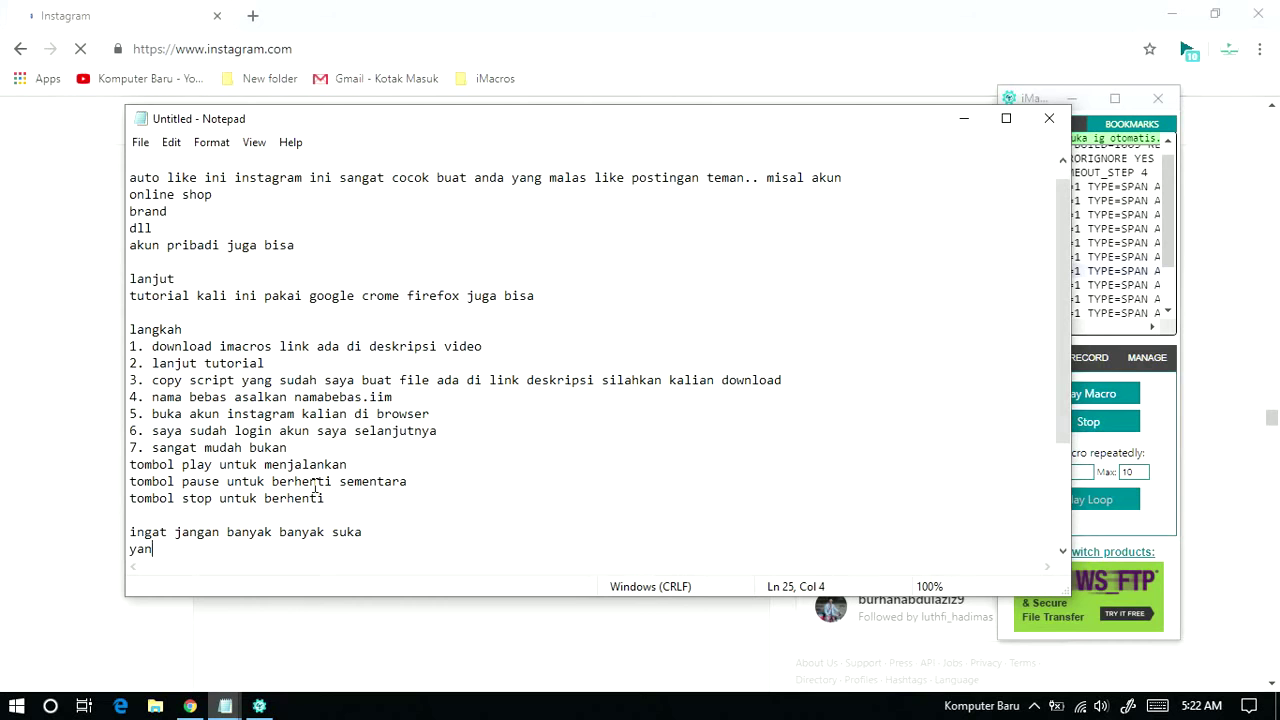
pyautogui.write('g wajar saja')
pyautogui.press('Return')
pyautogui.press('Return')
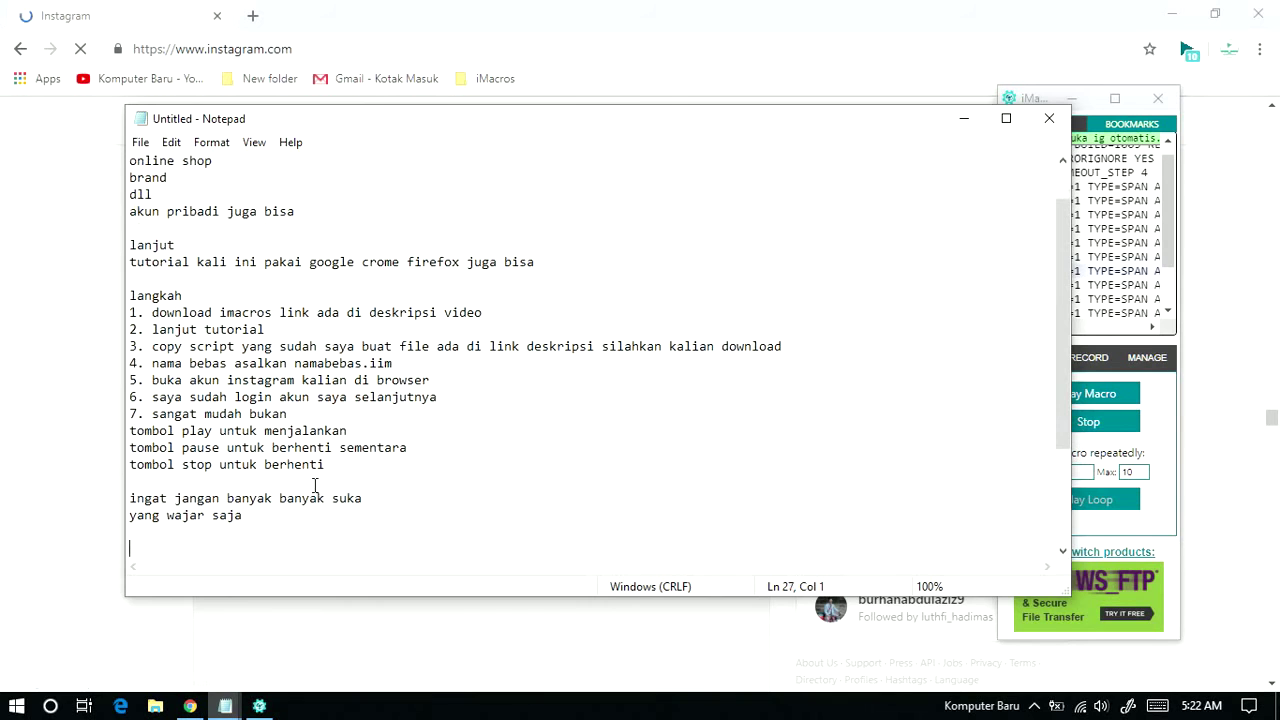
pyautogui.write('bila')
pyautogui.press('BackSpace')
pyautogui.press('BackSpace')
pyautogui.press('BackSpace')
pyautogui.press('BackSpace')
# Clear the desktop of windows, return to the Instagram feed in Chrome and stop the paused macro in iMacros
pyautogui.press('super+d')
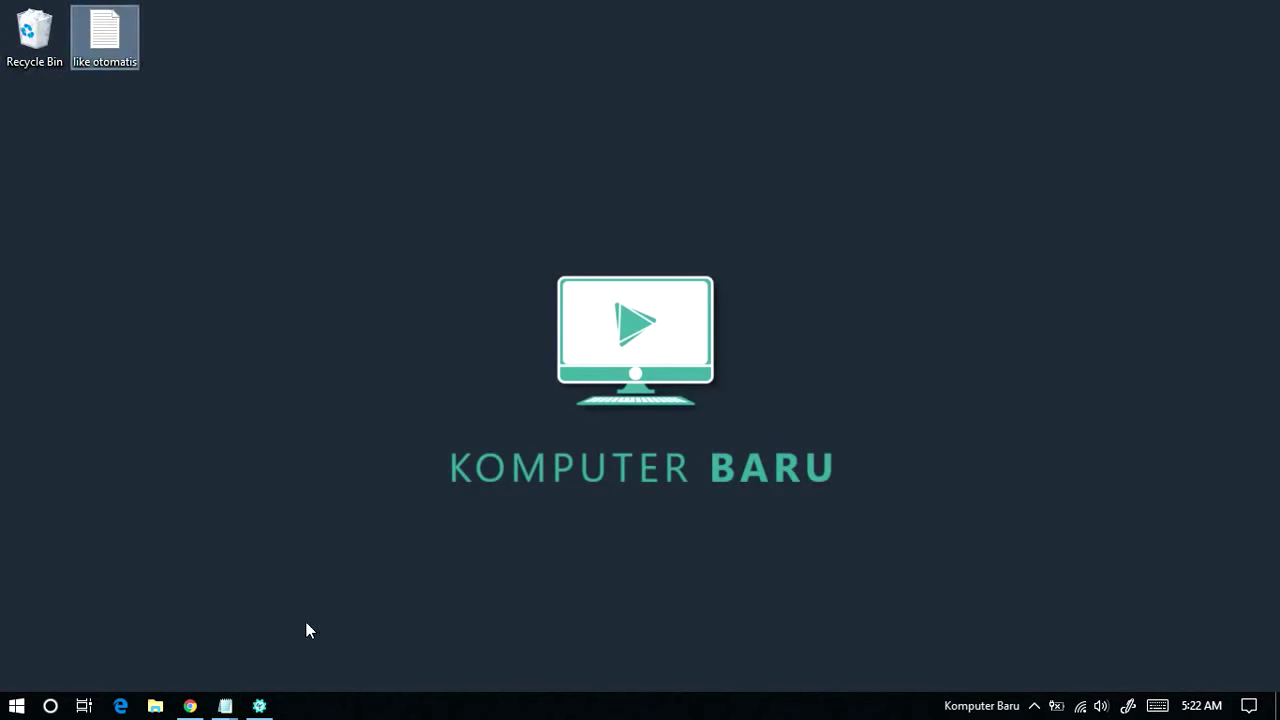
pyautogui.moveTo(224, 707)
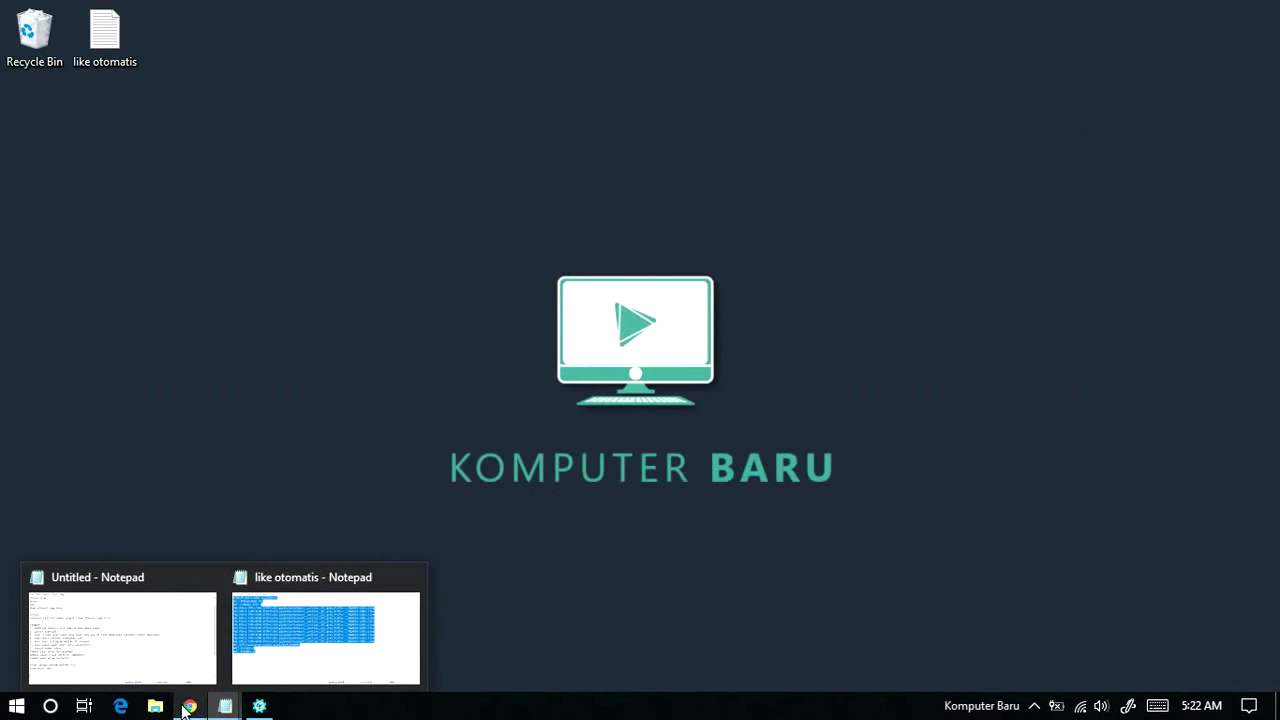
pyautogui.click(190, 705)
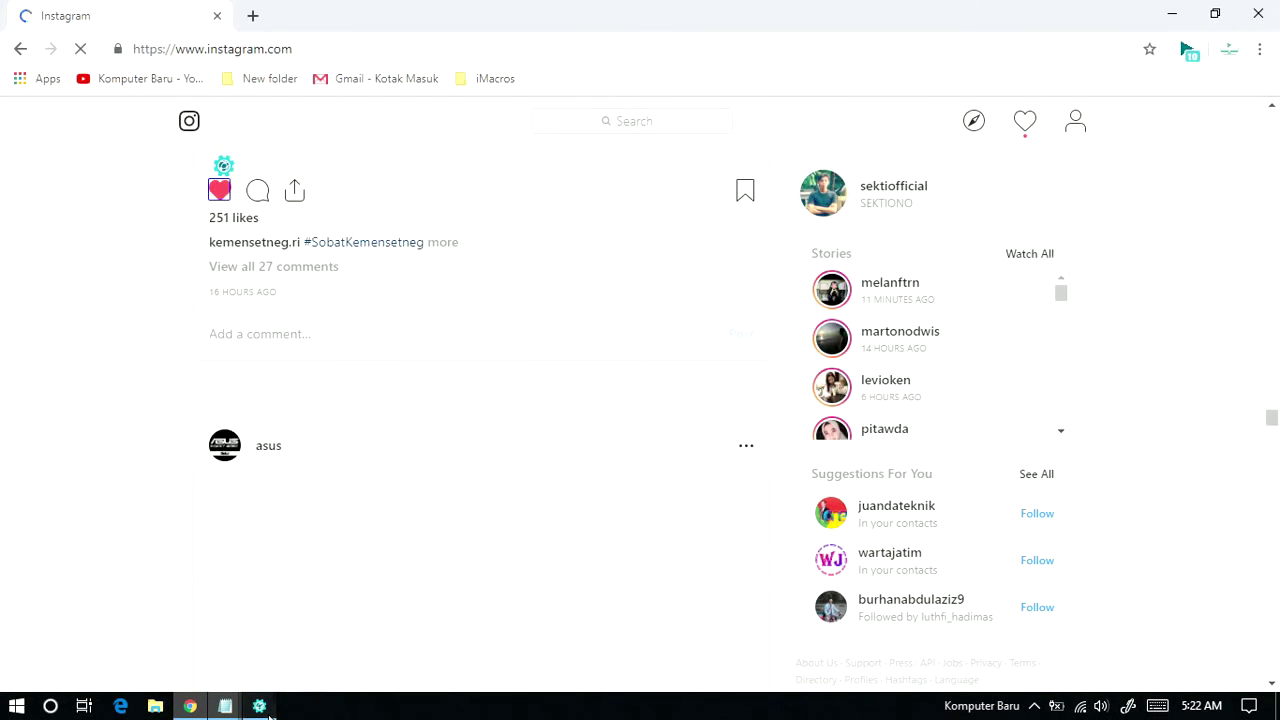
pyautogui.click(259, 706)
pyautogui.click(1088, 421)
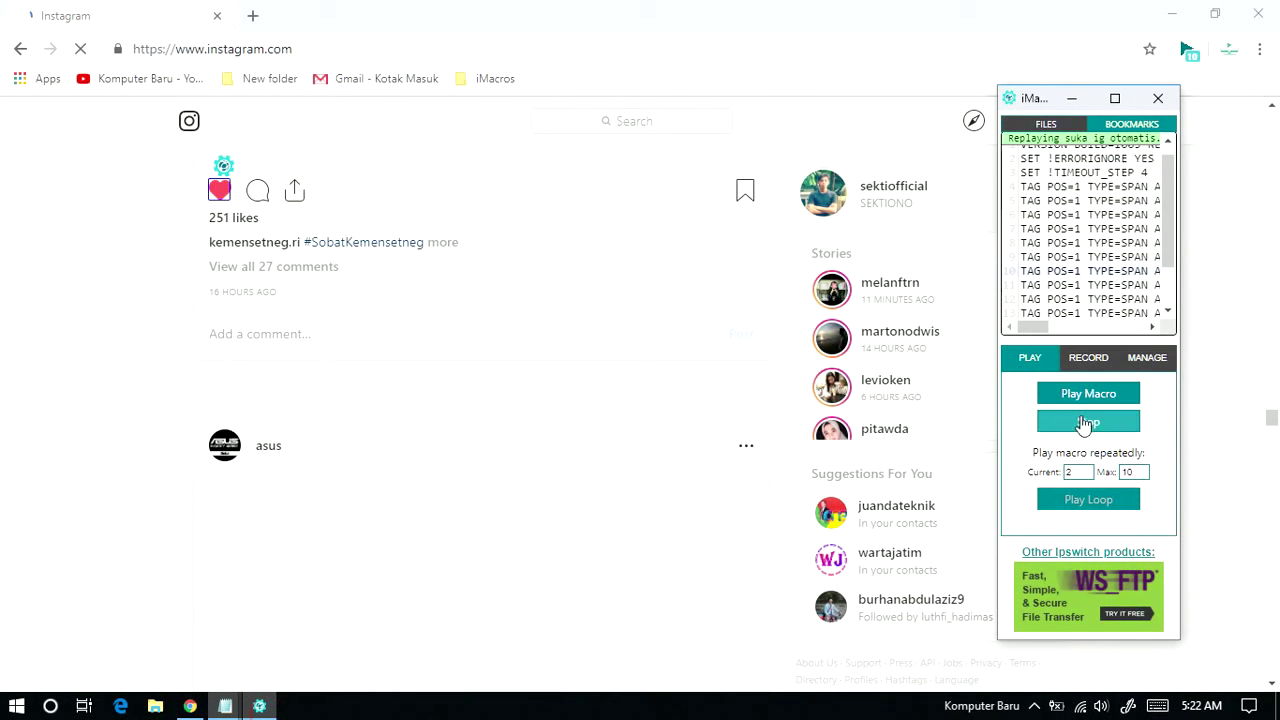
# Clear the desktop of windows and bring the untitled Notepad notes back up
pyautogui.click(190, 706)
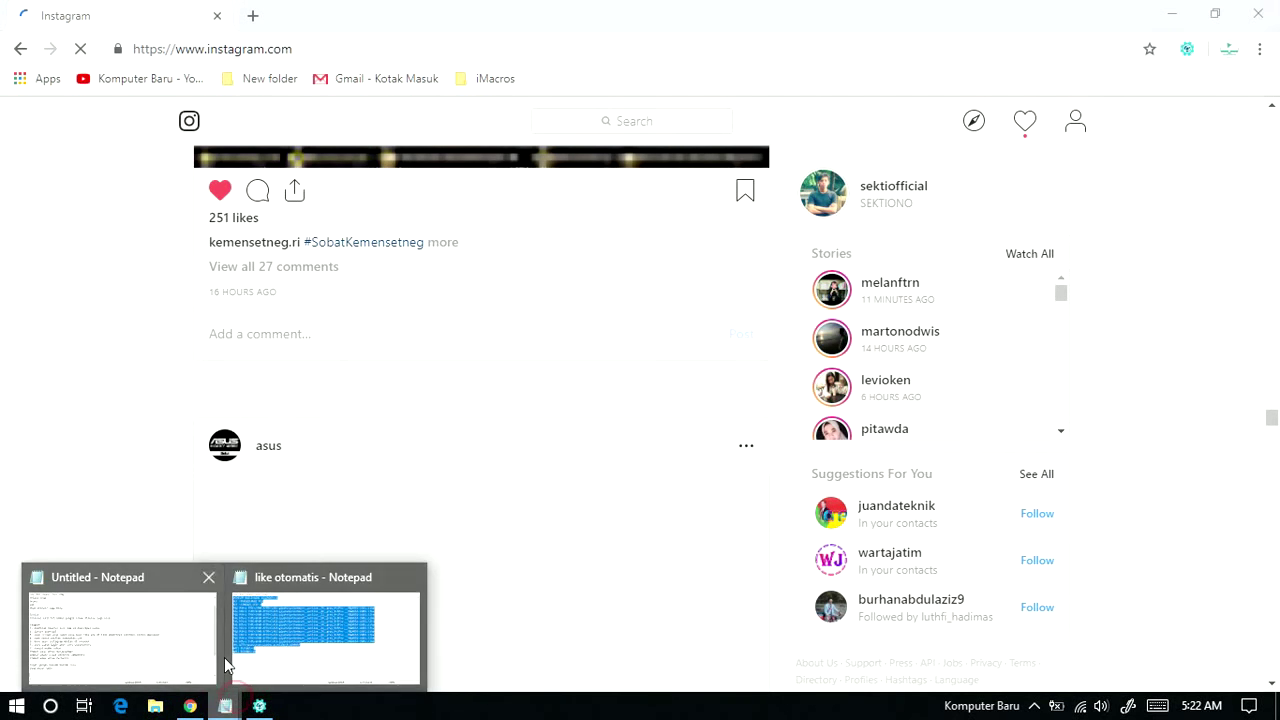
pyautogui.press('super+d')
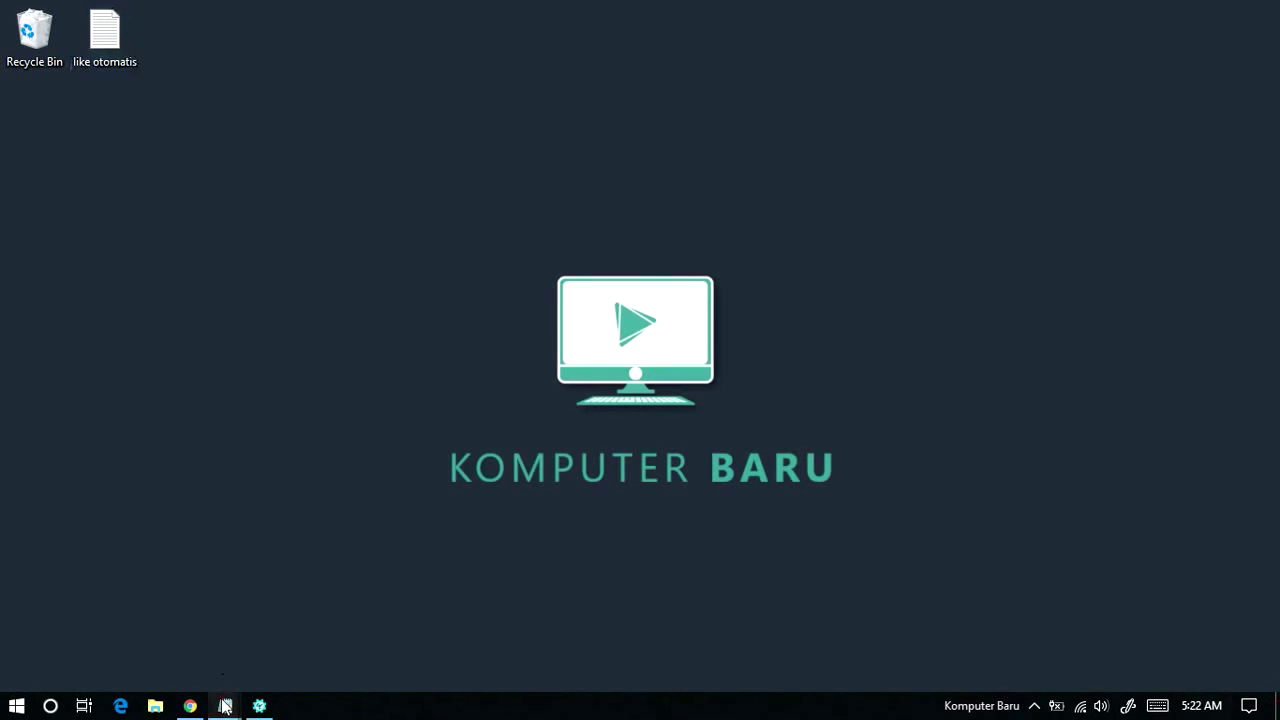
pyautogui.moveTo(225, 703)
pyautogui.click(212, 662)
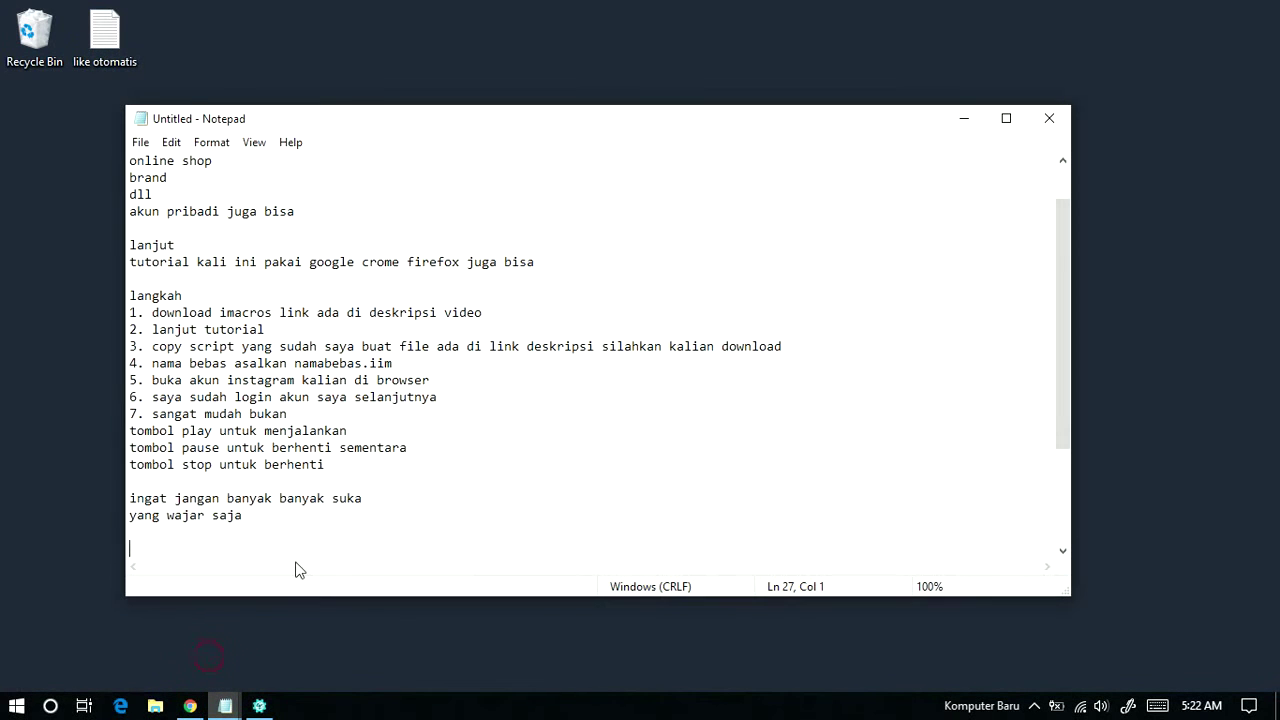
# Add the line "bila script tidak work silahkan berkomentar script akan saya perbarui" at the end of the notes, followed by a blank line
pyautogui.write('dkd')
pyautogui.press('BackSpace')
pyautogui.press('BackSpace')
pyautogui.press('BackSpace')
pyautogui.press('BackSpace')
pyautogui.write('bila sc')
pyautogui.press('BackSpace')
pyautogui.write('cript tidak work k')
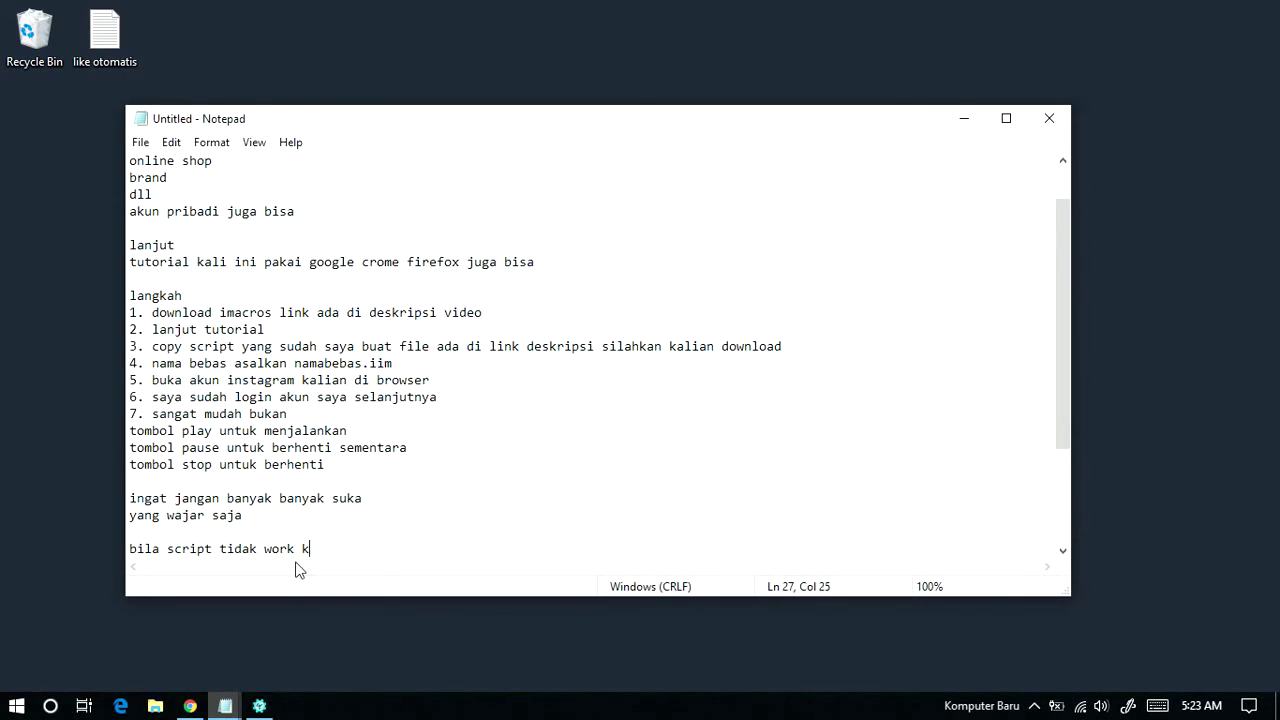
pyautogui.write('omentar d')
pyautogui.press('BackSpace')
pyautogui.press('BackSpace')
pyautogui.press('BackSpace')
pyautogui.press('BackSpace')
pyautogui.press('BackSpace')
pyautogui.press('BackSpace')
pyautogui.press('BackSpace')
pyautogui.press('BackSpace')
pyautogui.write('silahkan berkomentar scri')
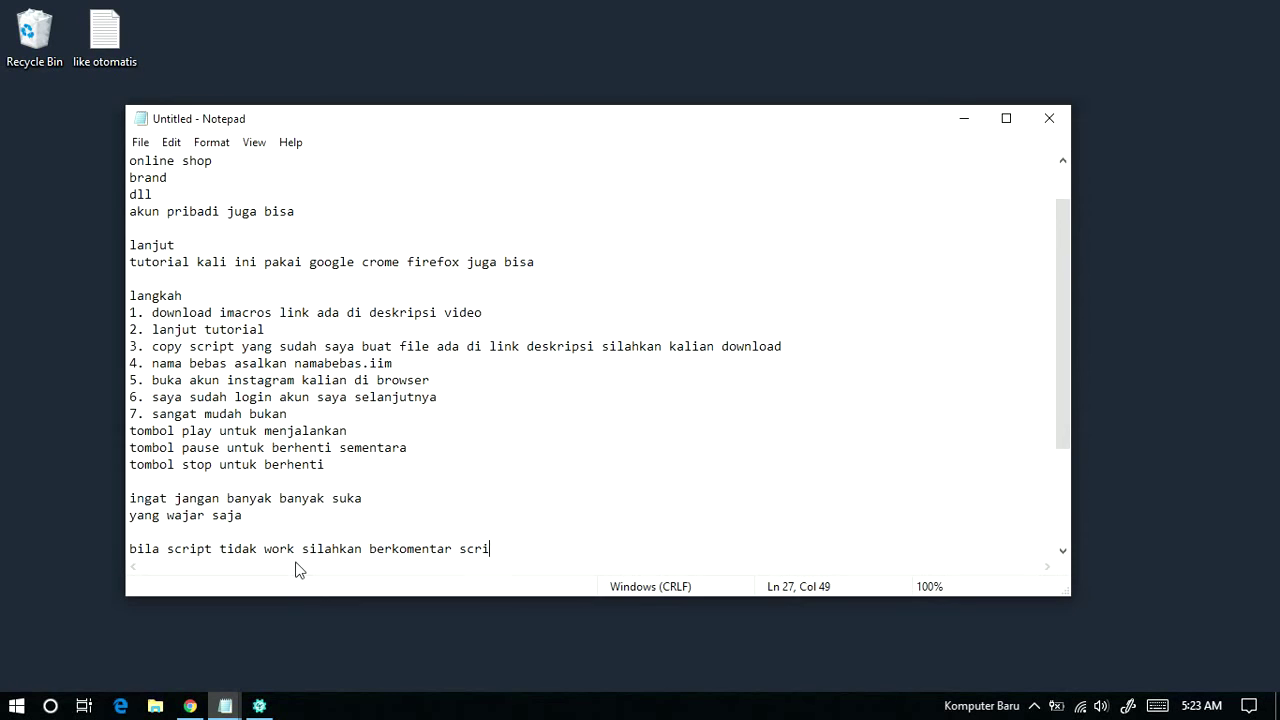
pyautogui.write('pt akan saya')
pyautogui.press('BackSpace')
pyautogui.press('BackSpace')
pyautogui.write('saya perbarui')
pyautogui.press('Return')
pyautogui.press('Return')
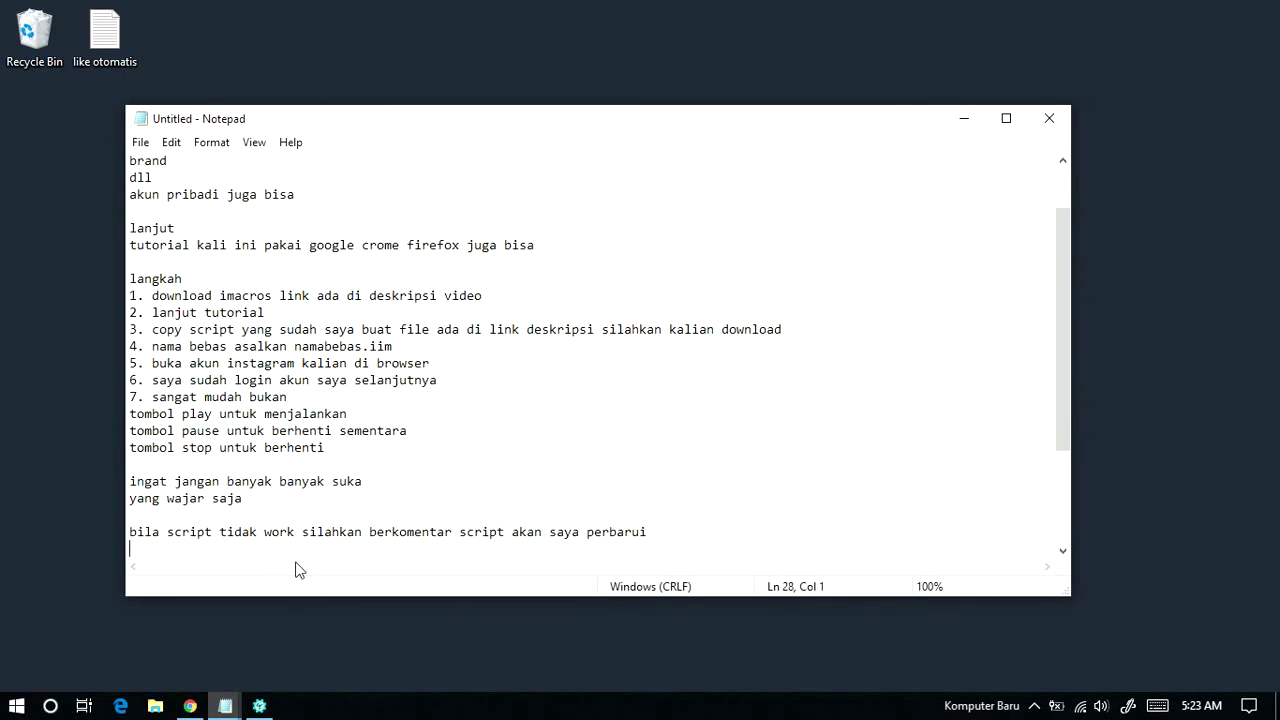
# Add the line "jangan lupa like video ini dan subcribe channel KOmputer Baru" at the end of the notes
pyautogui.write('jangan l')
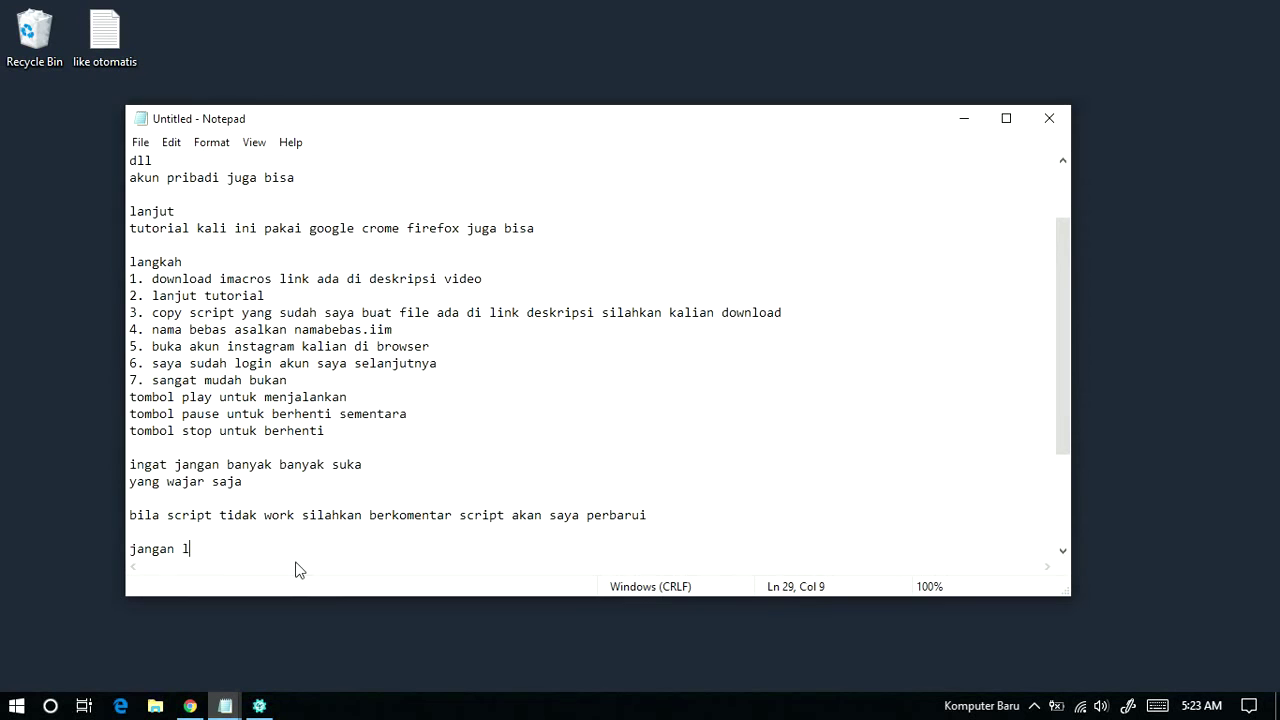
pyautogui.write('upa like video ini dan subcr')
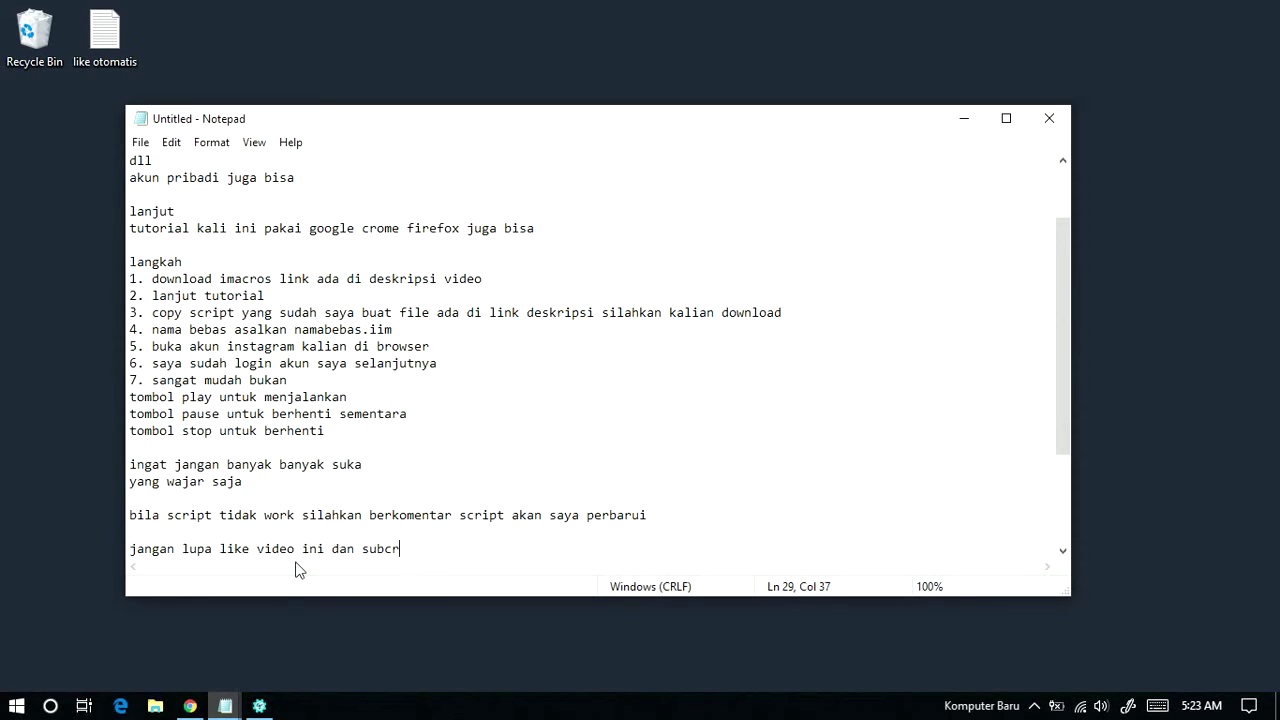
pyautogui.write('ibe chanel')
pyautogui.press('BackSpace')
pyautogui.press('BackSpace')
pyautogui.write('el sayake')
pyautogui.press('BackSpace')
pyautogui.press('BackSpace')
pyautogui.press('BackSpace')
pyautogui.press('BackSpace')
pyautogui.press('BackSpace')
pyautogui.press('BackSpace')
pyautogui.press('BackSpace')
pyautogui.write('KOmputer Baru')
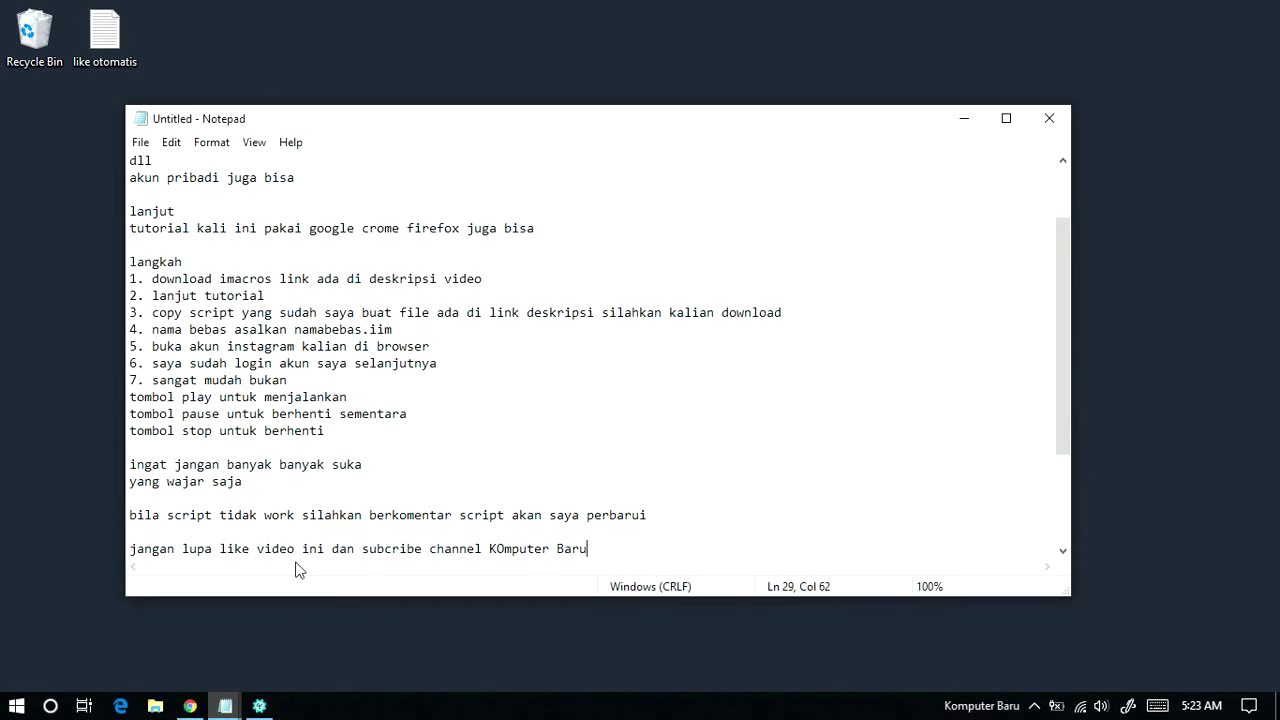
# On the following line, write "karena akan berbagi info dan tips menarik seputar dunia teknologi"
pyautogui.press('Return')
pyautogui.write('ka')
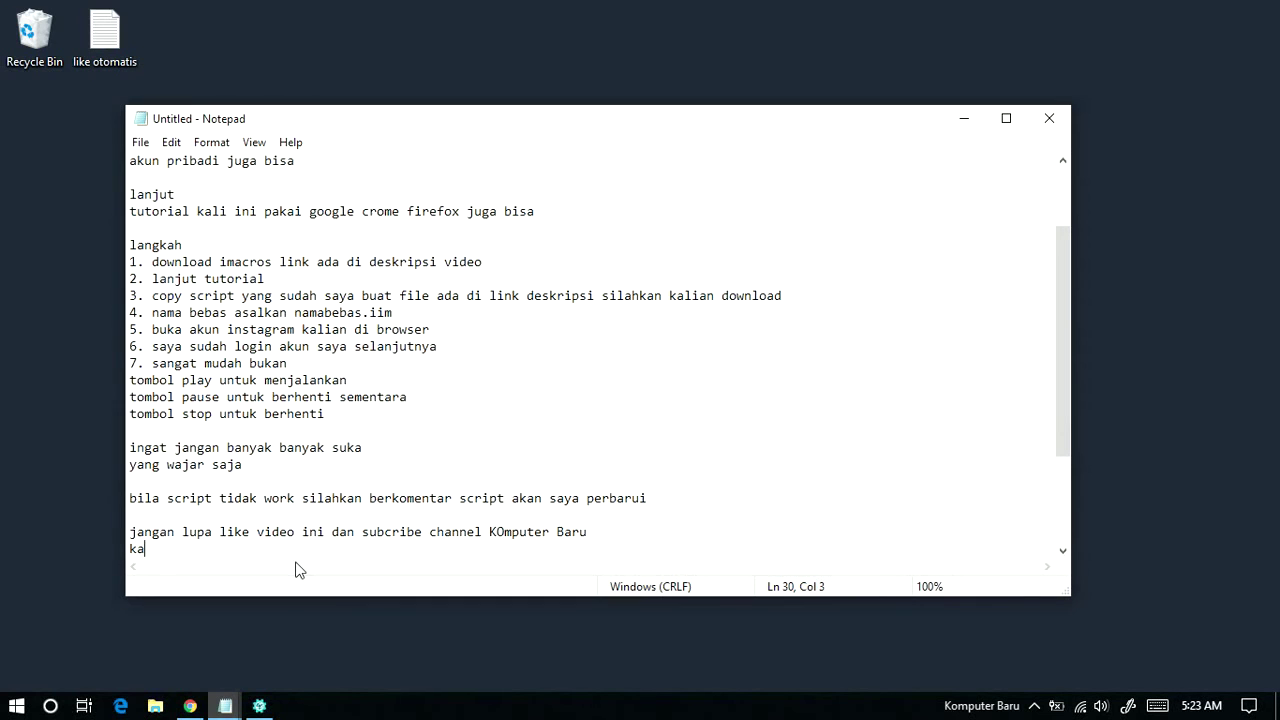
pyautogui.write('rena akan berbagi info dan ti')
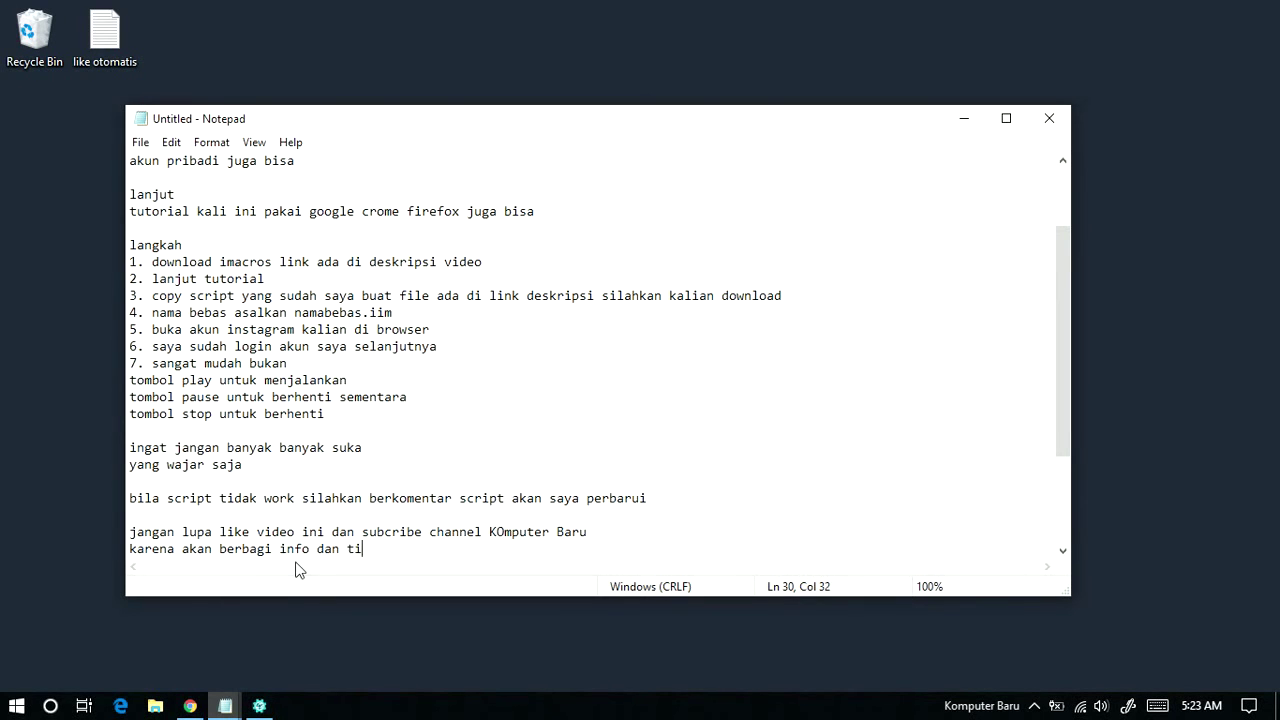
pyautogui.write('ps menarik seputar dunia teknologi')
# Leave two blank lines and write "untuk firefox sama saja agar lebih jelasnya tunggu video saya berikutnya"
pyautogui.press('Return')
pyautogui.press('Return')
pyautogui.press('Return')
pyautogui.write('untuk')
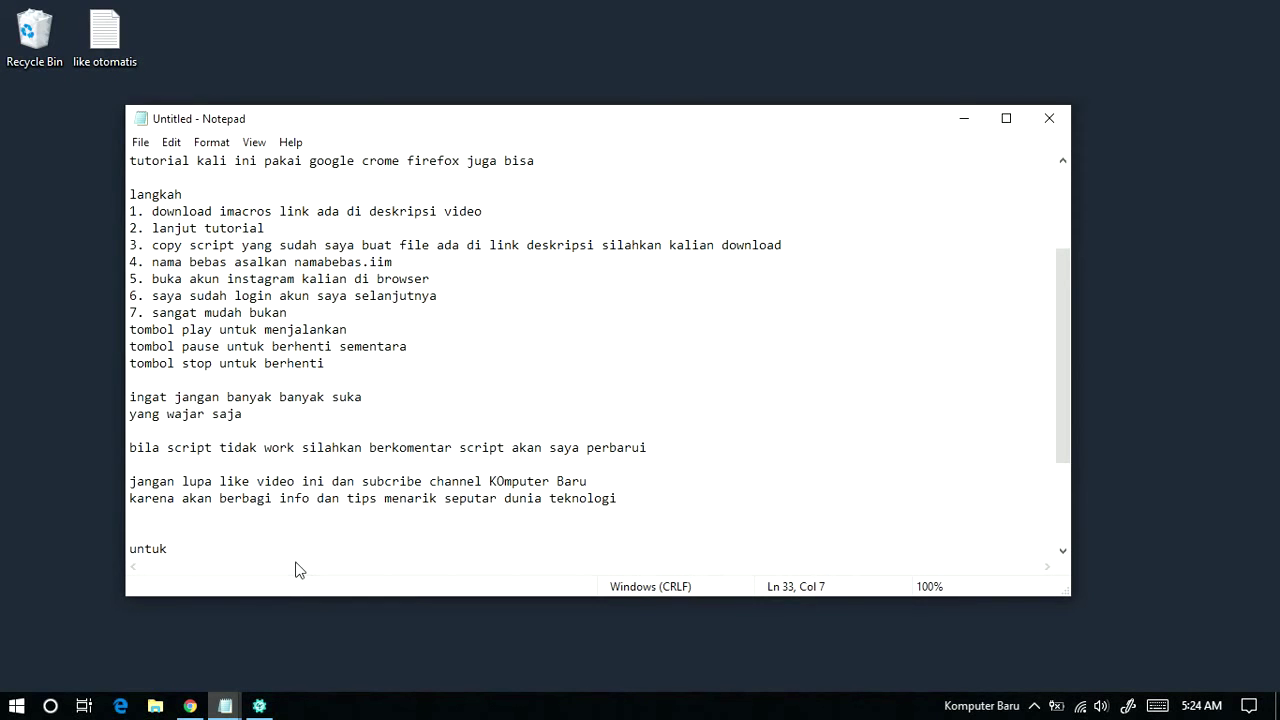
pyautogui.write(' firefo')
pyautogui.write('x a')
pyautogui.write('ama saja')
pyautogui.write('agar lebi')
pyautogui.write('h ')
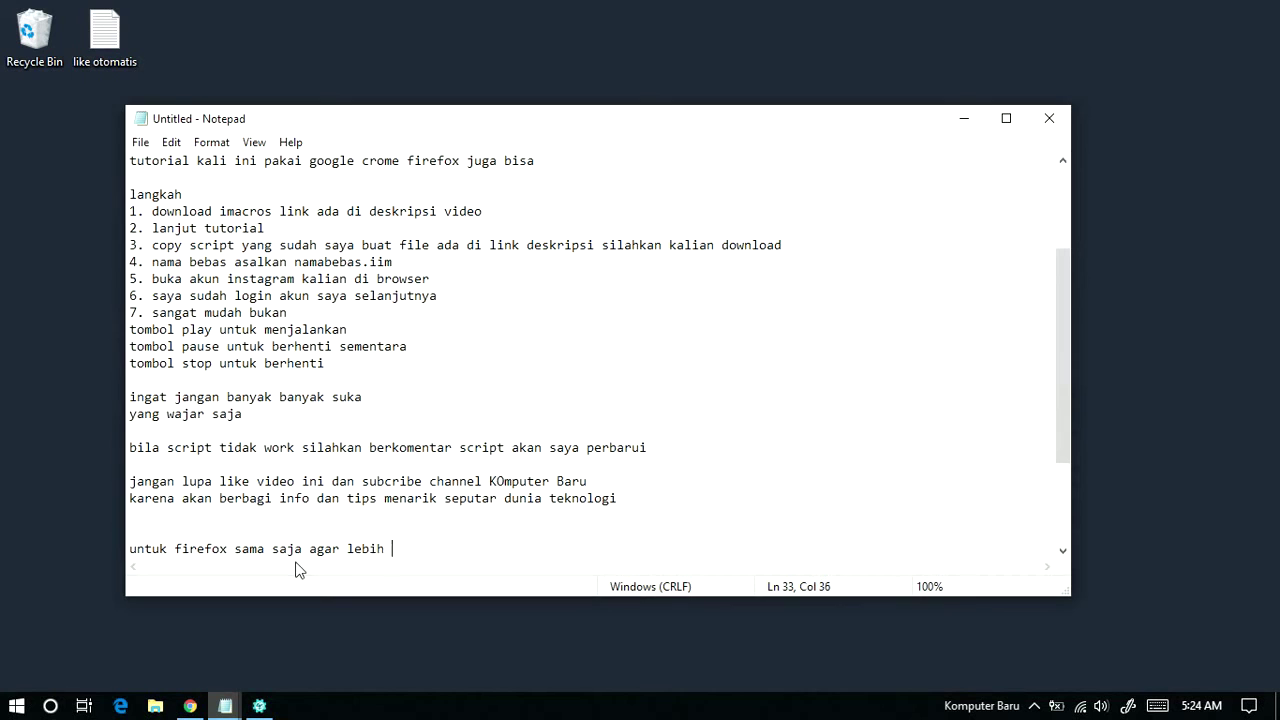
pyautogui.write('jelasnya tunggu vide')
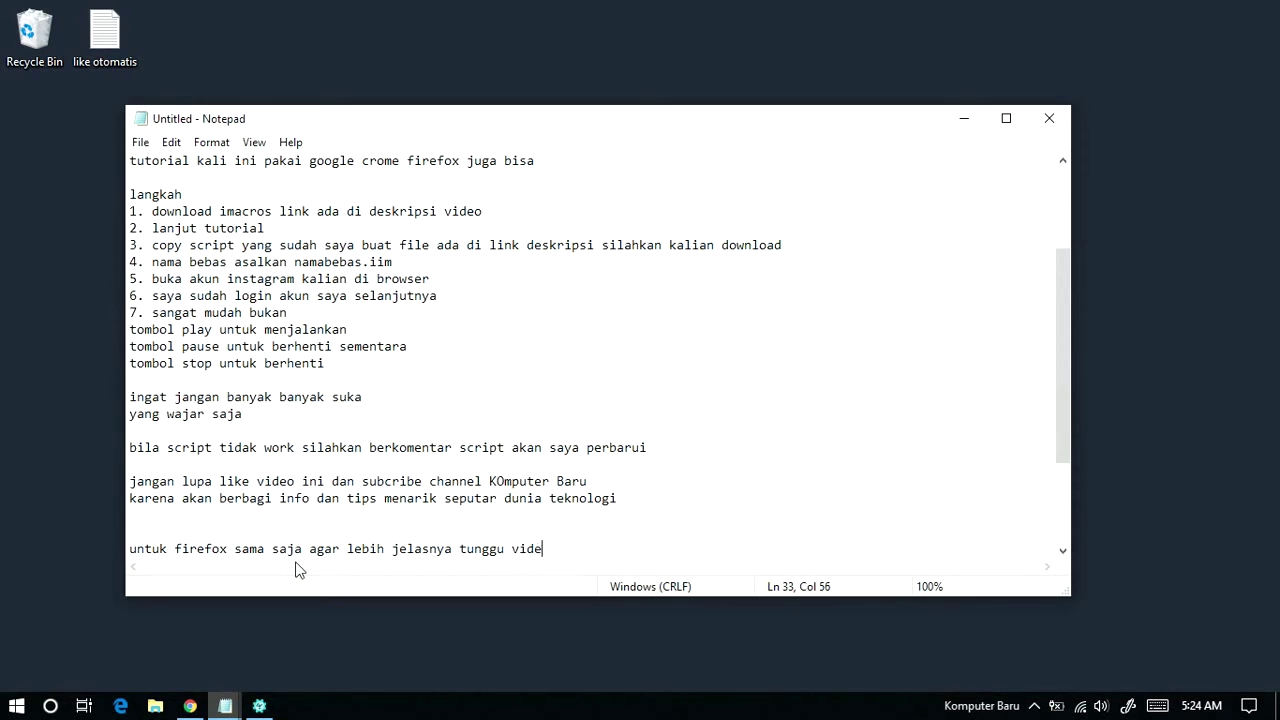
pyautogui.write('o saya berikutnya')
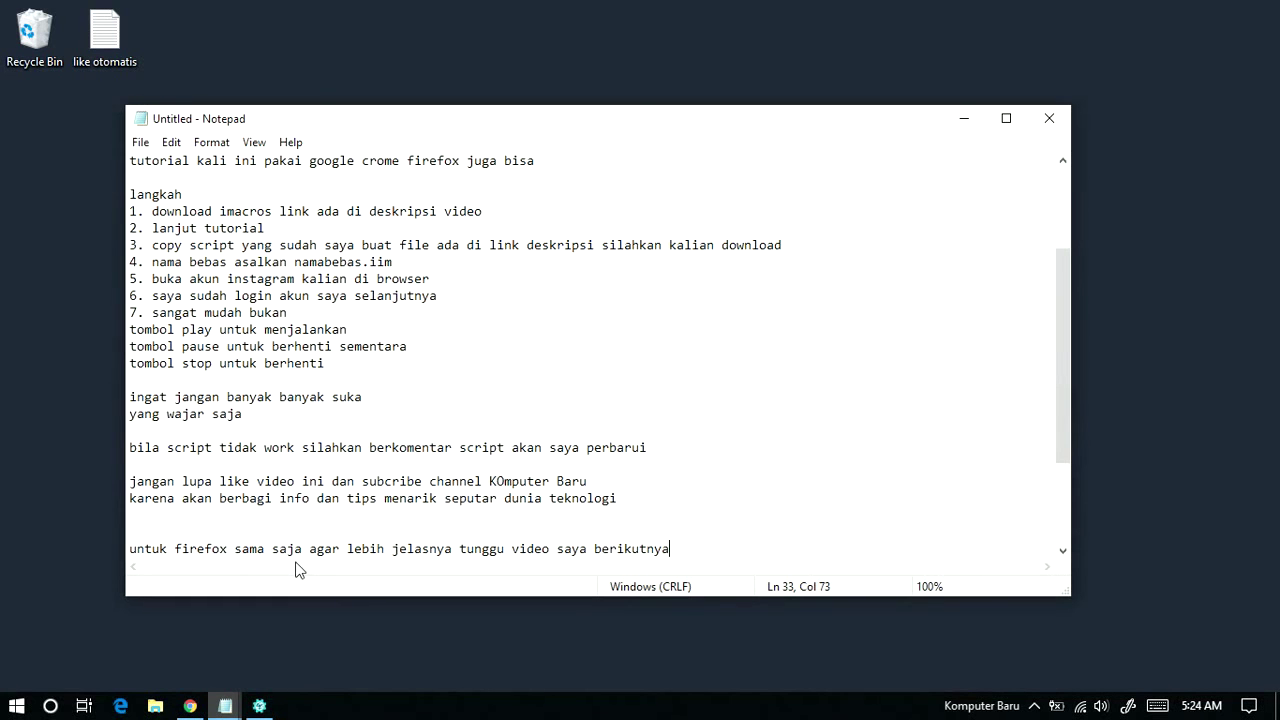
# Add four line breaks below the Firefox note and insert a comma after "berkomentar" in the script line
pyautogui.press('Return')
pyautogui.press('Return')
pyautogui.press('Return')
pyautogui.press('Return')
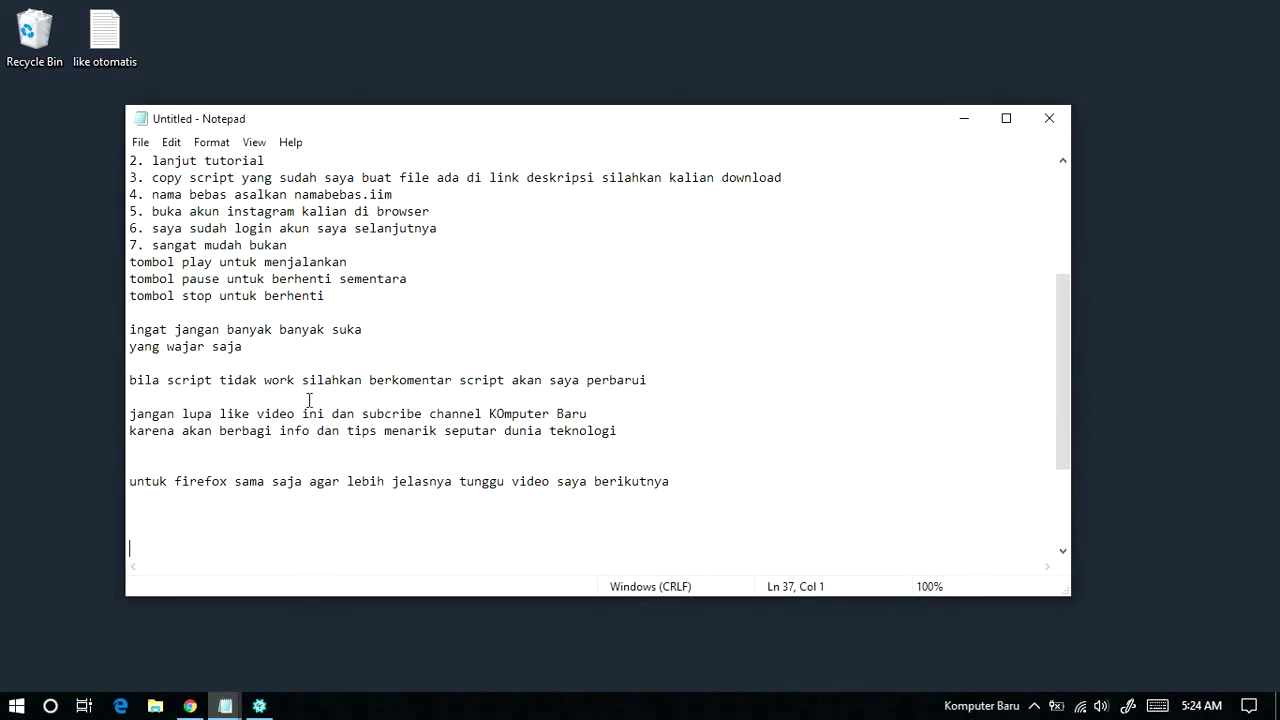
pyautogui.click(453, 384)
pyautogui.write(',')
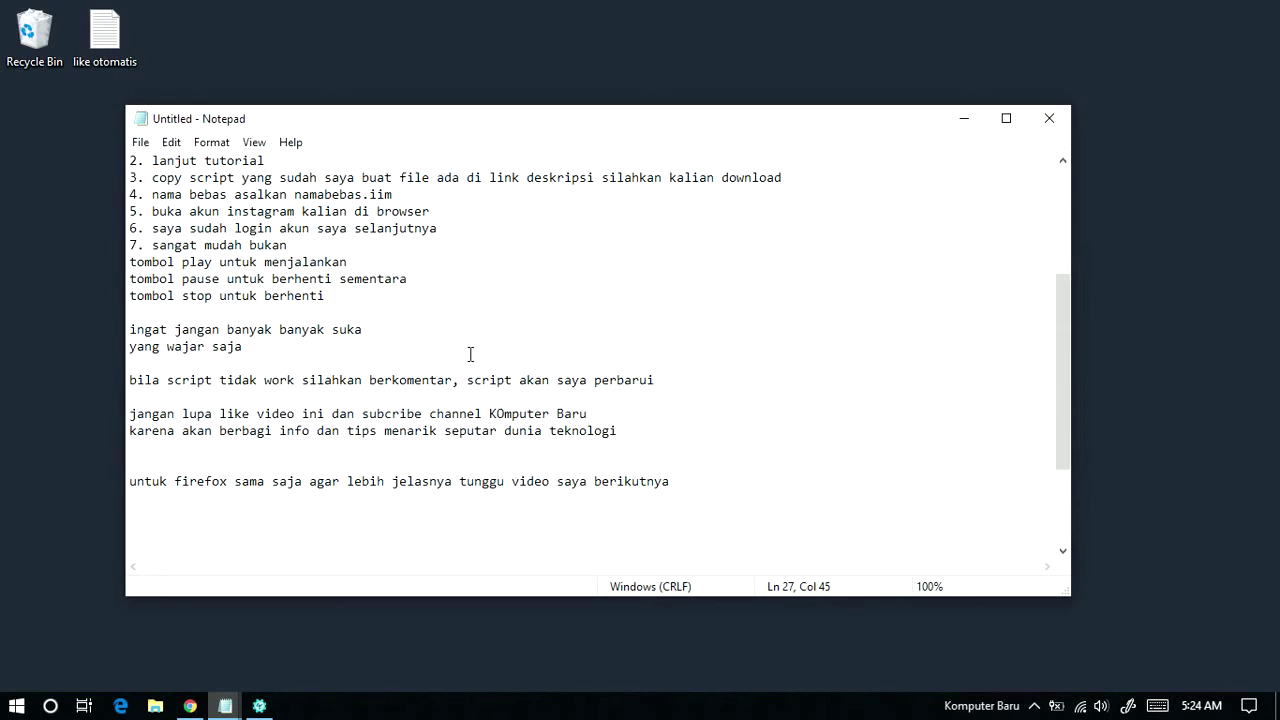
# Write "link download ada di deskripsi" after one blank line below the Firefox note
pyautogui.click(401, 507)
pyautogui.write('1ink downloa')
pyautogui.write('d ada ')
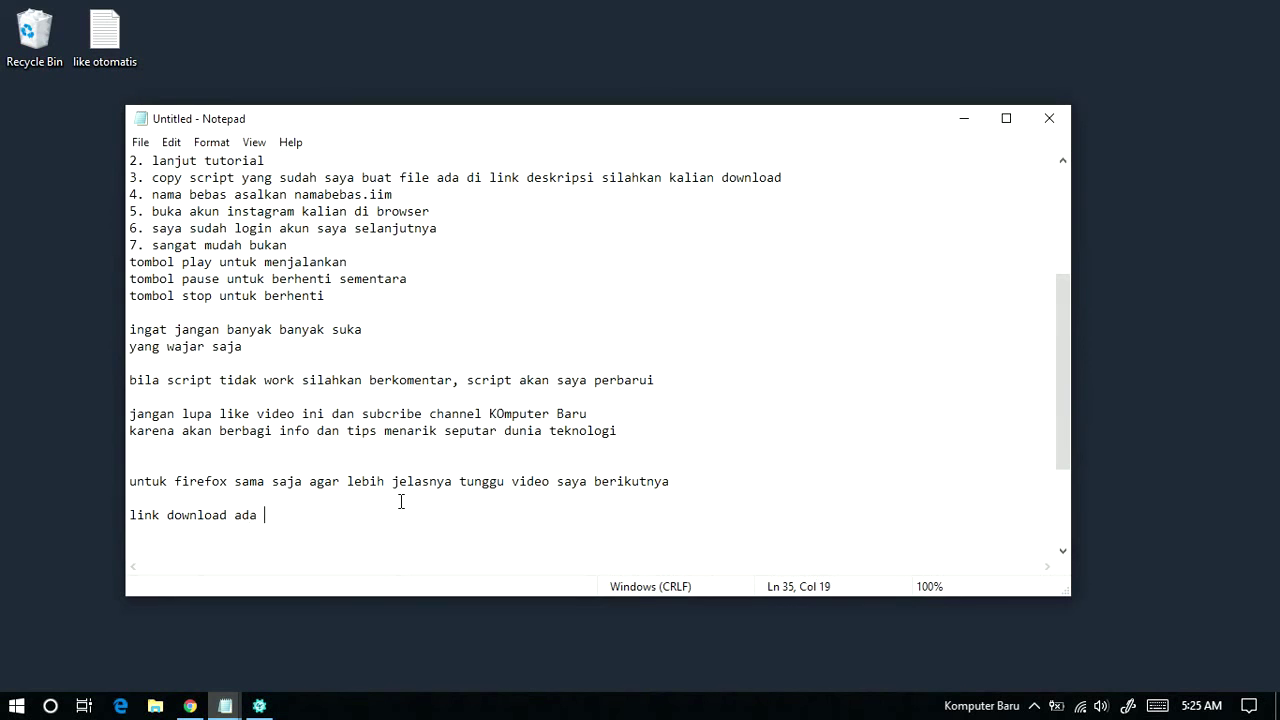
pyautogui.write('di website')
pyautogui.press('BackSpace')
pyautogui.press('BackSpace')
pyautogui.press('BackSpace')
pyautogui.press('BackSpace')
pyautogui.press('BackSpace')
pyautogui.press('BackSpace')
pyautogui.press('BackSpace')
pyautogui.write('deskripsi')
# Below the download note, add the line "kalian klik aja nanti akan di arahkan ke situs download"
pyautogui.press('Return')
pyautogui.write('jangan ')
pyautogui.write('ka')
pyautogui.press('BackSpace')
pyautogui.press('BackSpace')
pyautogui.press('BackSpace')
pyautogui.press('BackSpace')
pyautogui.press('BackSpace')
pyautogui.press('BackSpace')
pyautogui.press('BackSpace')
pyautogui.press('BackSpace')
pyautogui.write('kal')
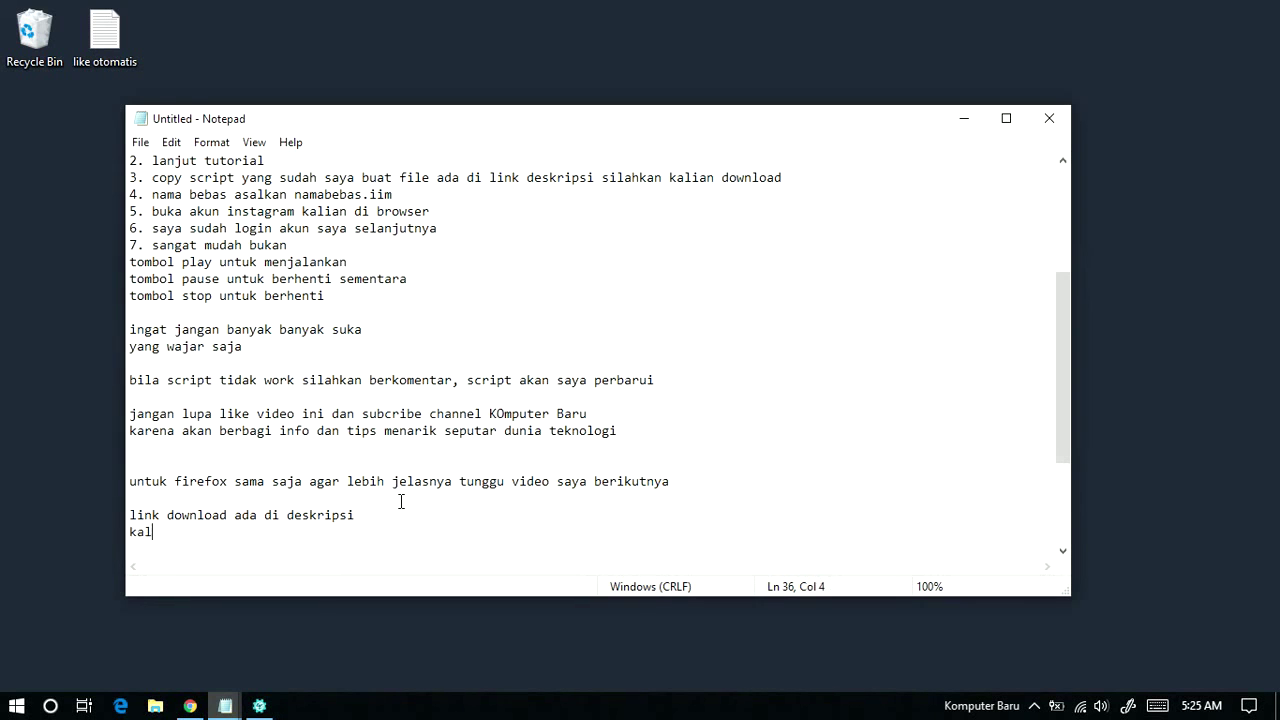
pyautogui.write('ian klik aja nanti ada')
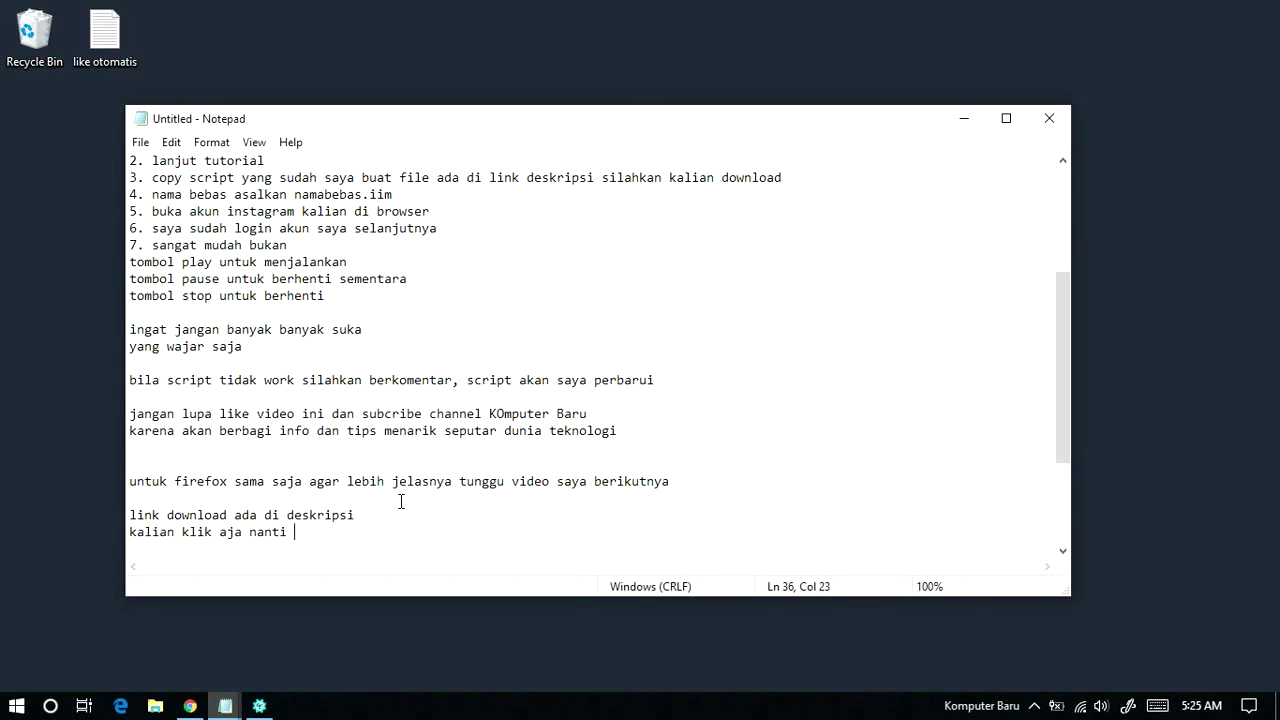
pyautogui.press('BackSpace')
pyautogui.press('BackSpace')
pyautogui.press('BackSpace')
pyautogui.press('BackSpace')
pyautogui.write('akan di arak')
pyautogui.write('kan')
pyautogui.press('BackSpace')
pyautogui.press('BackSpace')
pyautogui.write('ke situs download')
# Close the notes with a new line reading "sekiann terima kasih,,, salam komputer baru"
pyautogui.press('Return')
pyautogui.write('se')
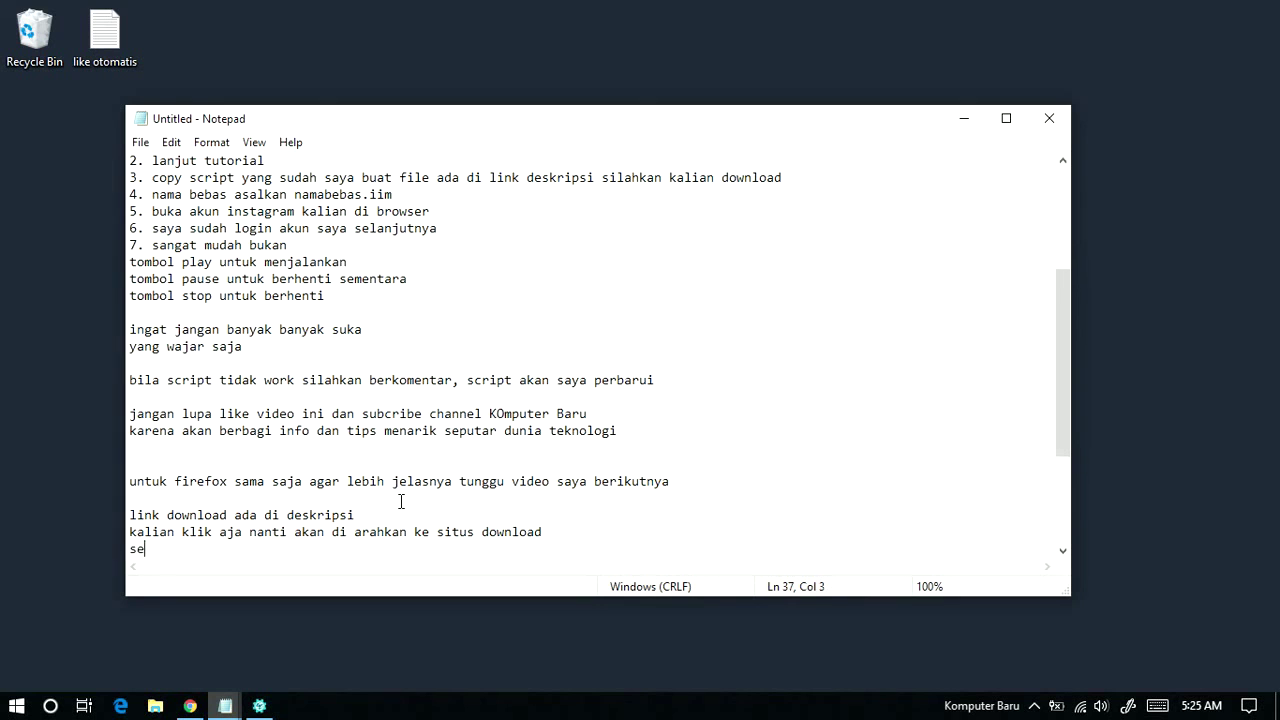
pyautogui.write('kit')
pyautogui.press('BackSpace')
pyautogui.write('ann terima kasih,,, salam')
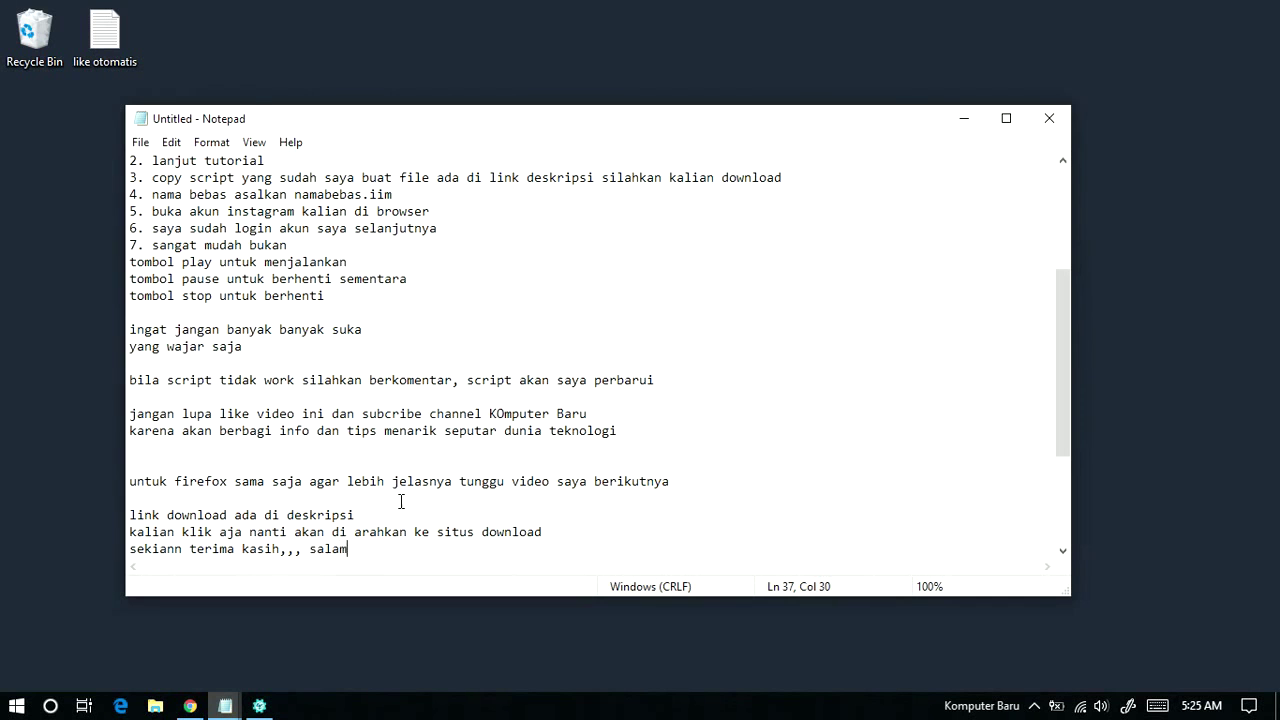
pyautogui.write(' komputer baru')
# Clear the desktop of windows and stop the screen recording in ActivePresenter
pyautogui.press('super+d')
pyautogui.click(1035, 706)
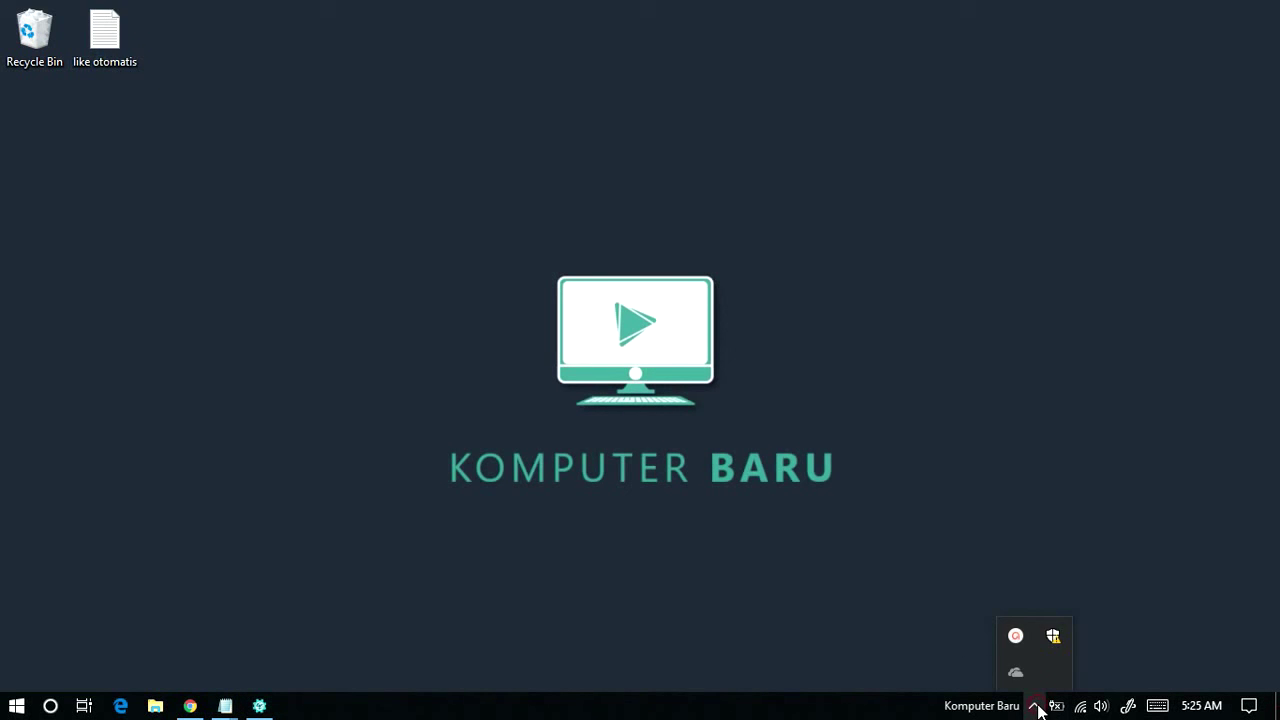
pyautogui.click(1035, 706)
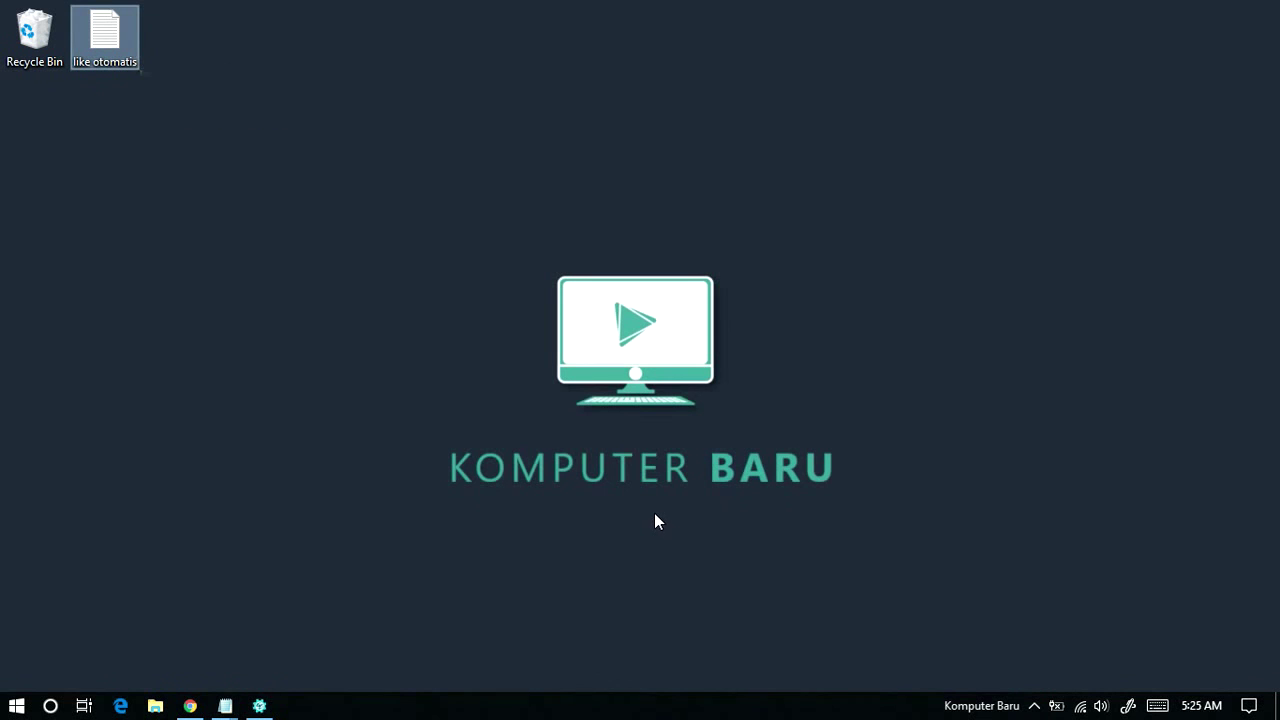
pyautogui.click(1035, 706)
pyautogui.click(1011, 640)
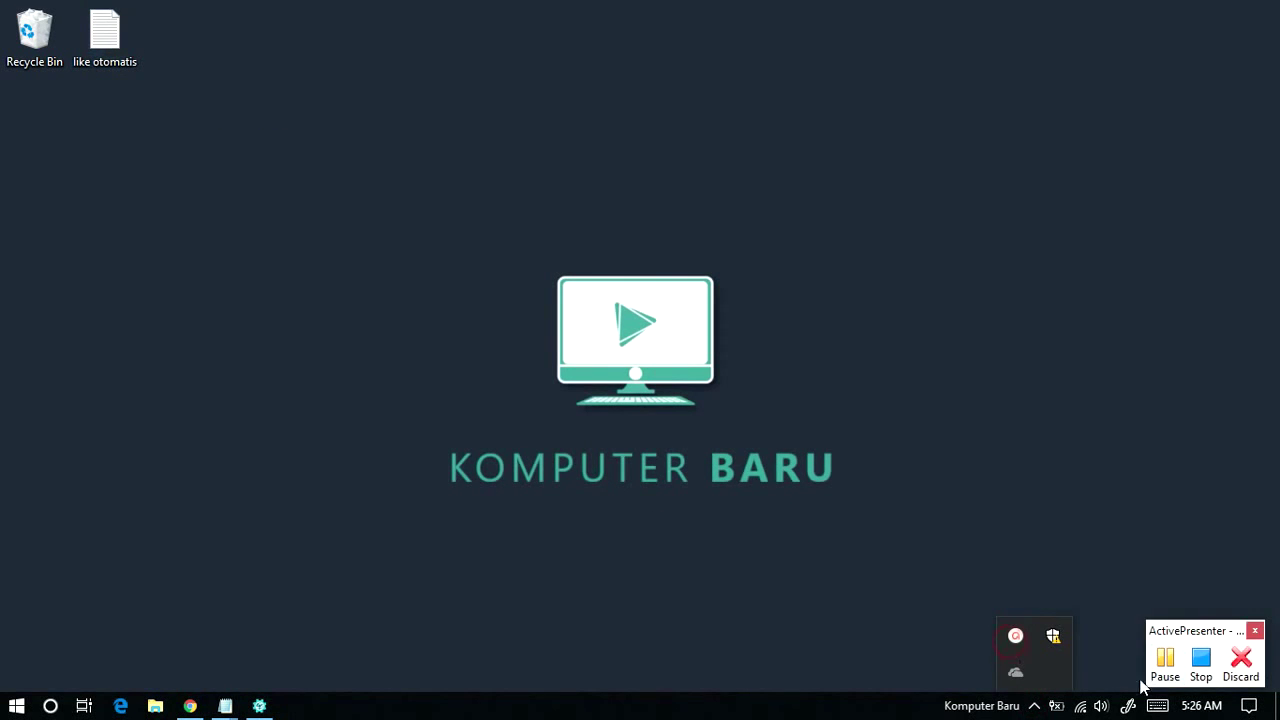
pyautogui.click(1201, 662)
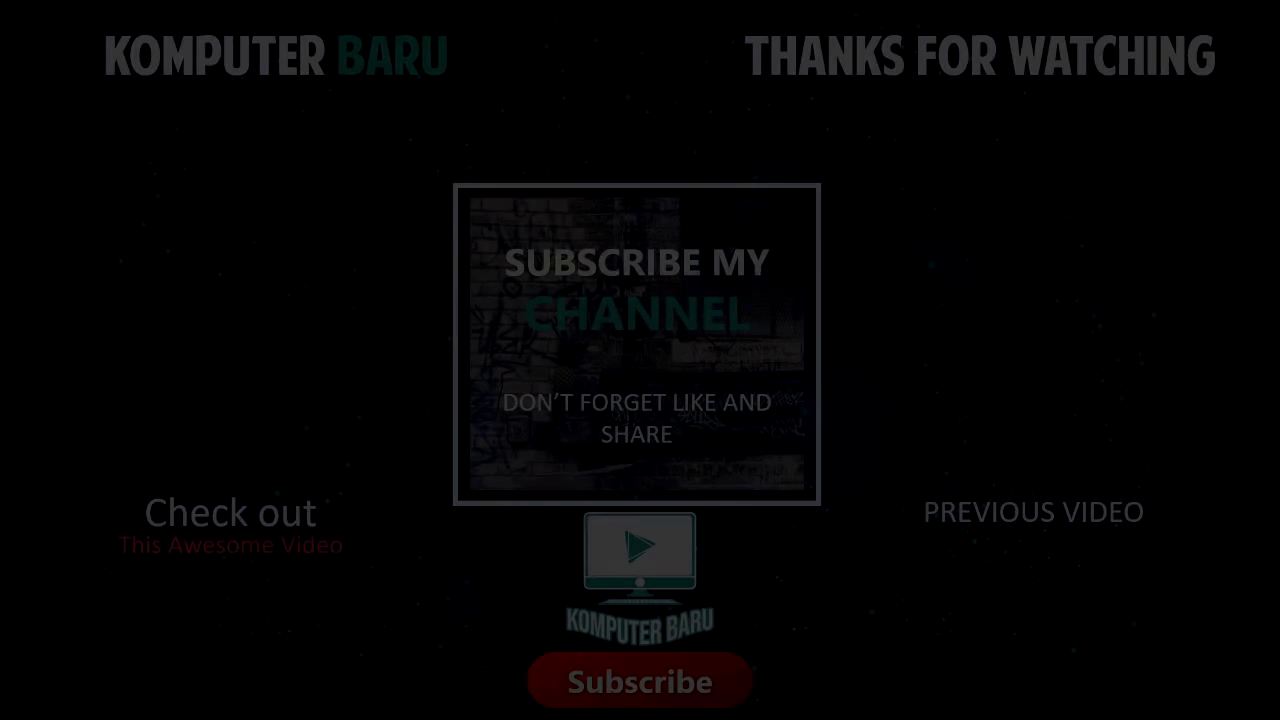